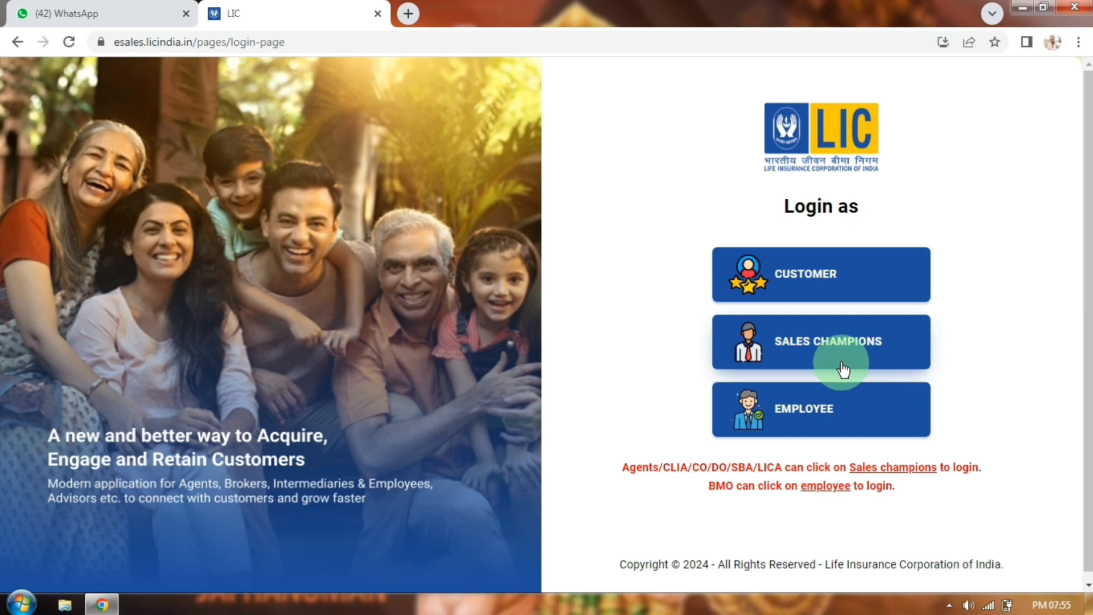
# - Sign in as a Sales Champion with the agent User ID and the one-time password
pyautogui.click(833, 357)
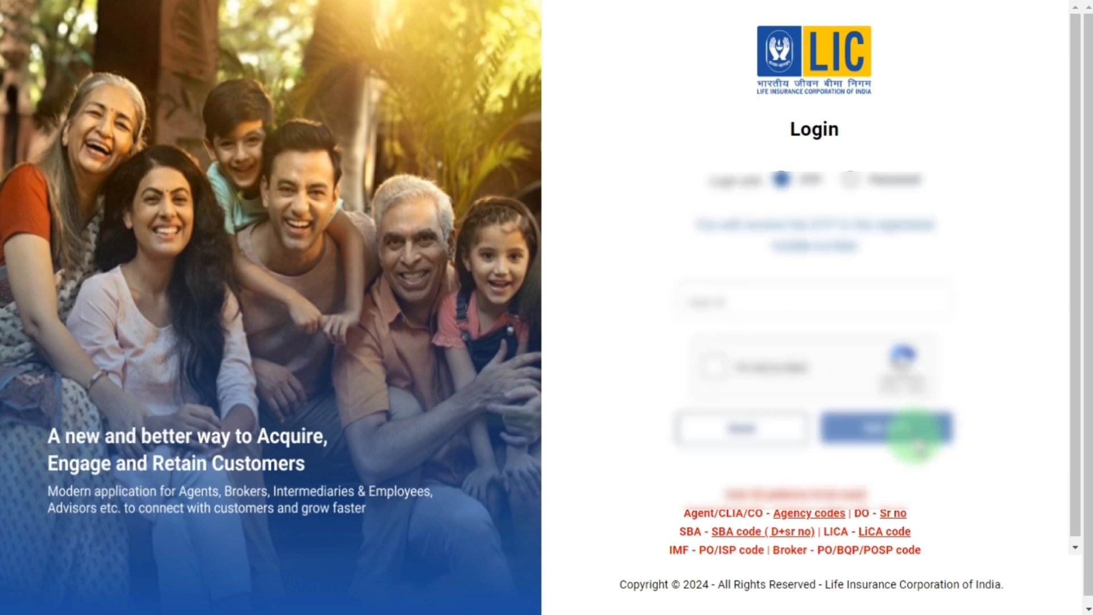
pyautogui.click(744, 298)
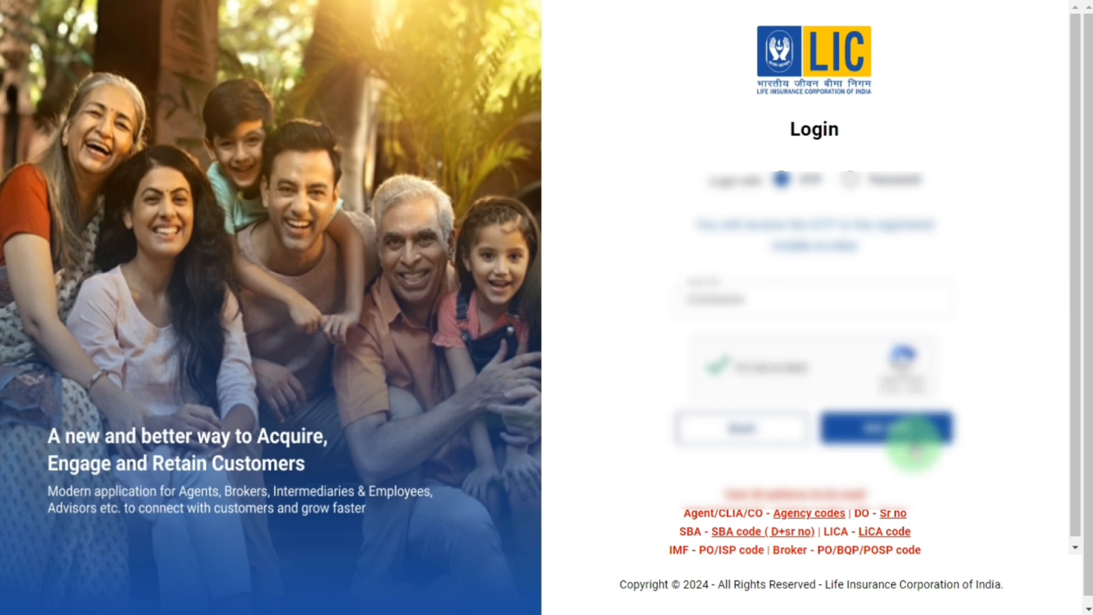
pyautogui.click(905, 433)
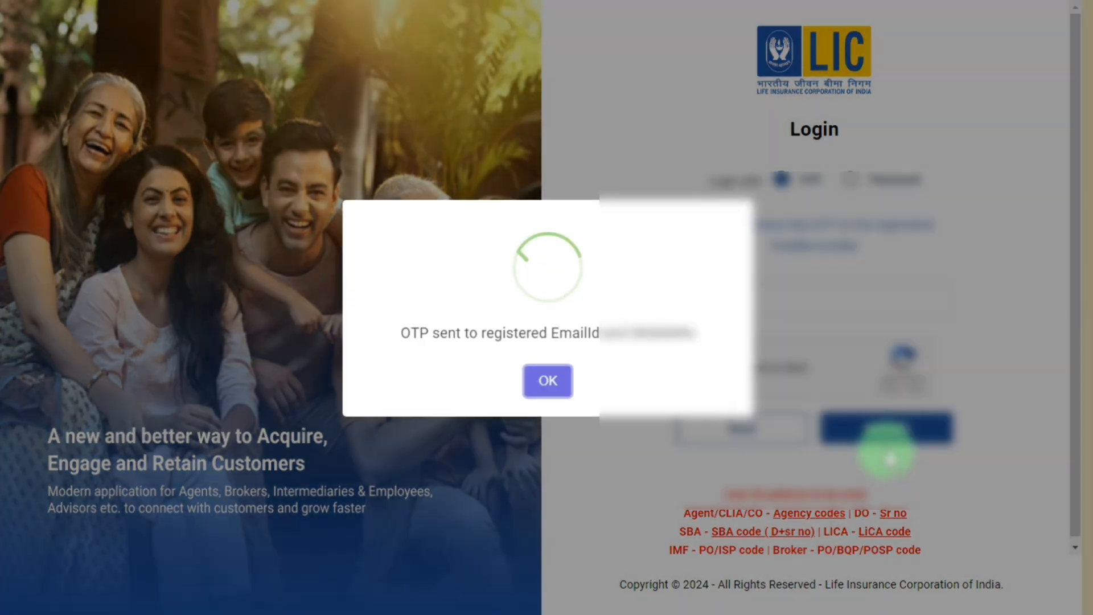
pyautogui.click(554, 397)
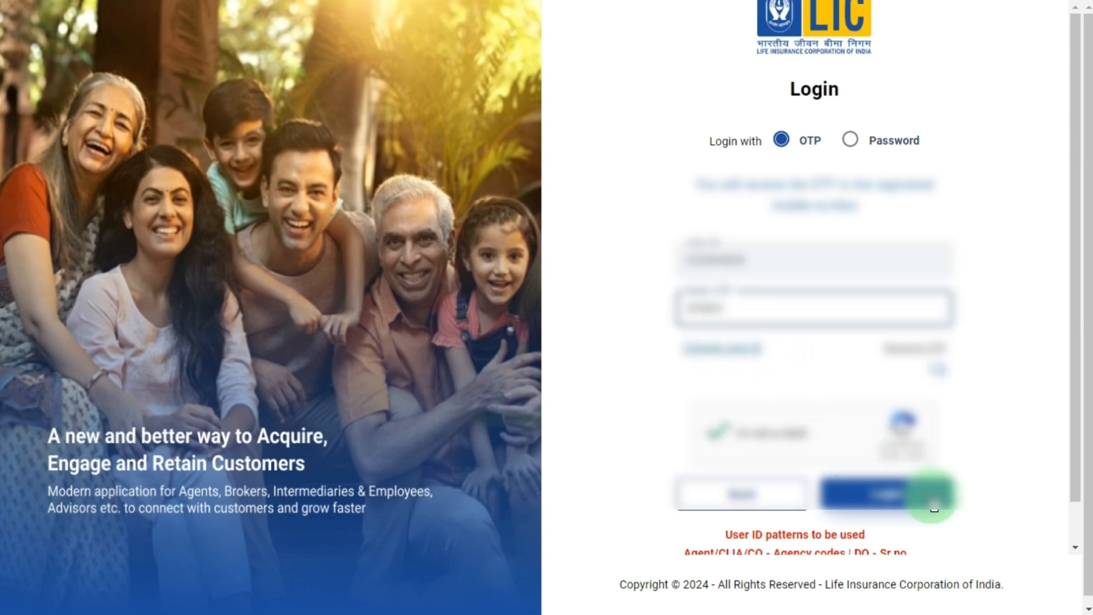
pyautogui.click(942, 495)
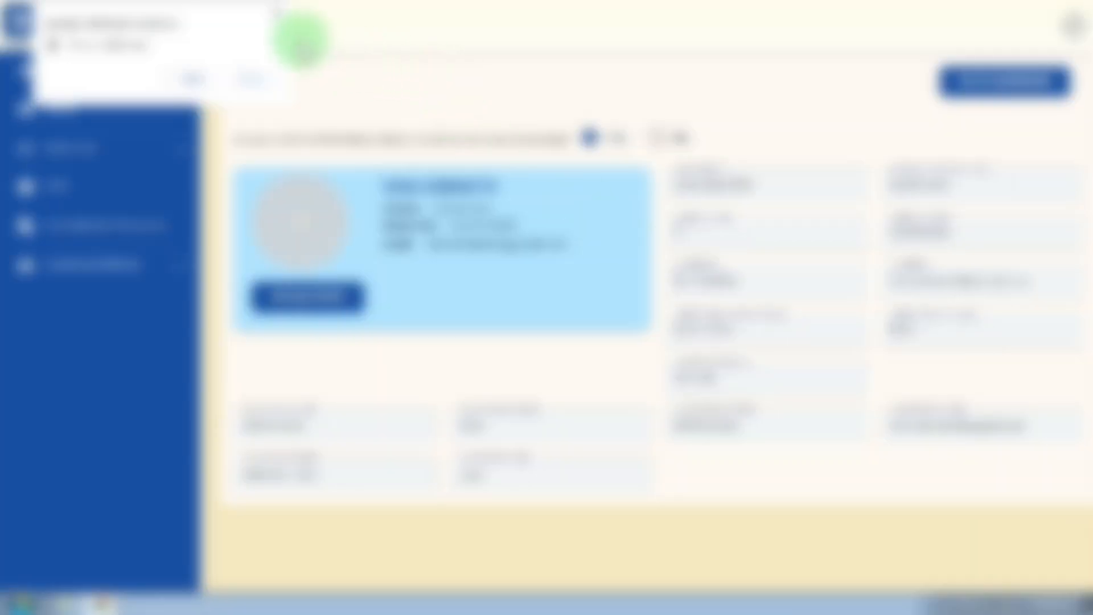
# - Pick the LIC's Index Plus plan from the Plans list and proceed to Generate Quote
pyautogui.click(276, 12)
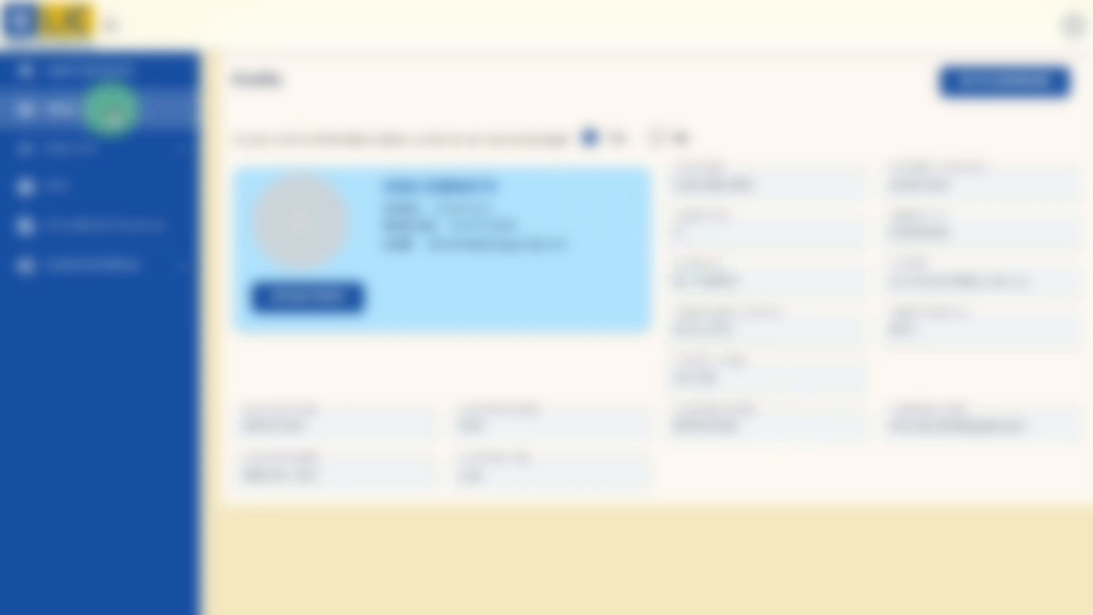
pyautogui.click(89, 117)
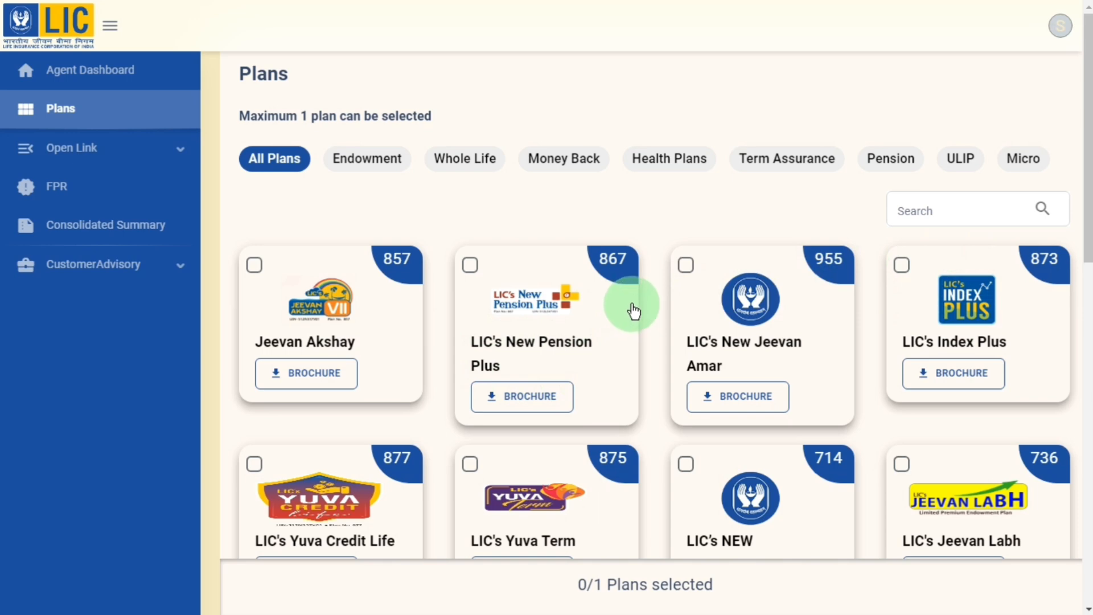
pyautogui.click(902, 266)
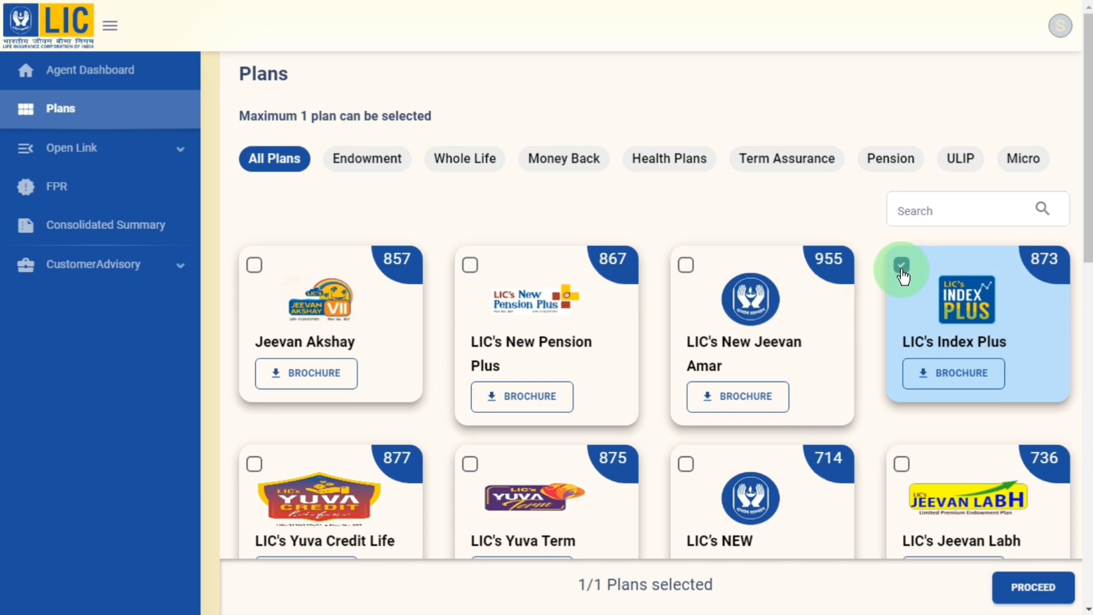
pyautogui.click(1023, 588)
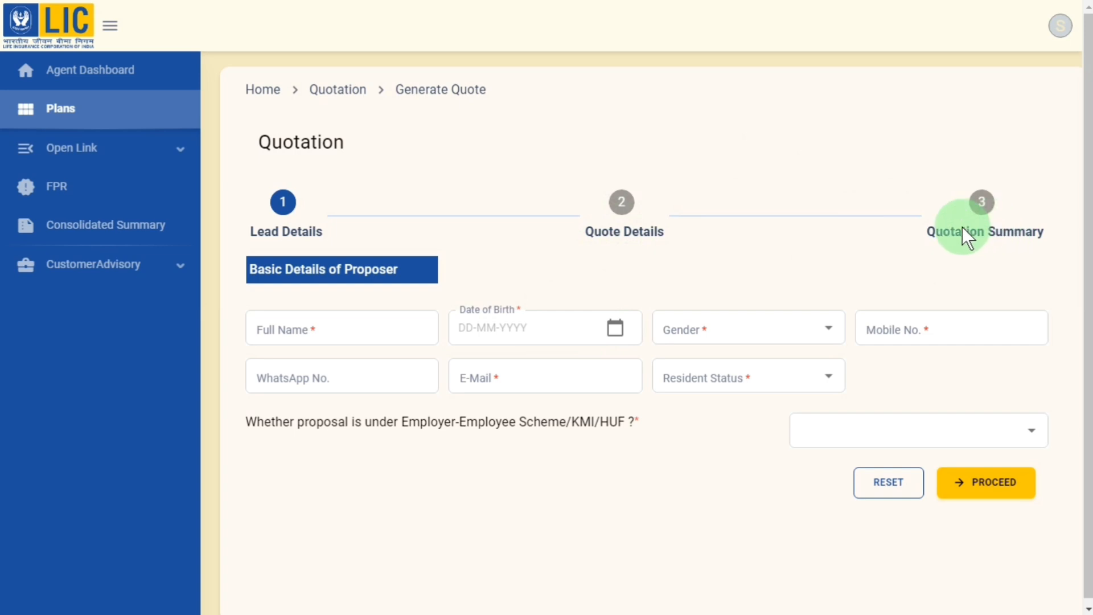
# - Enter the proposer's full name and basic details, then proceed to Quote Details
pyautogui.click(299, 320)
pyautogui.write('DHANA')
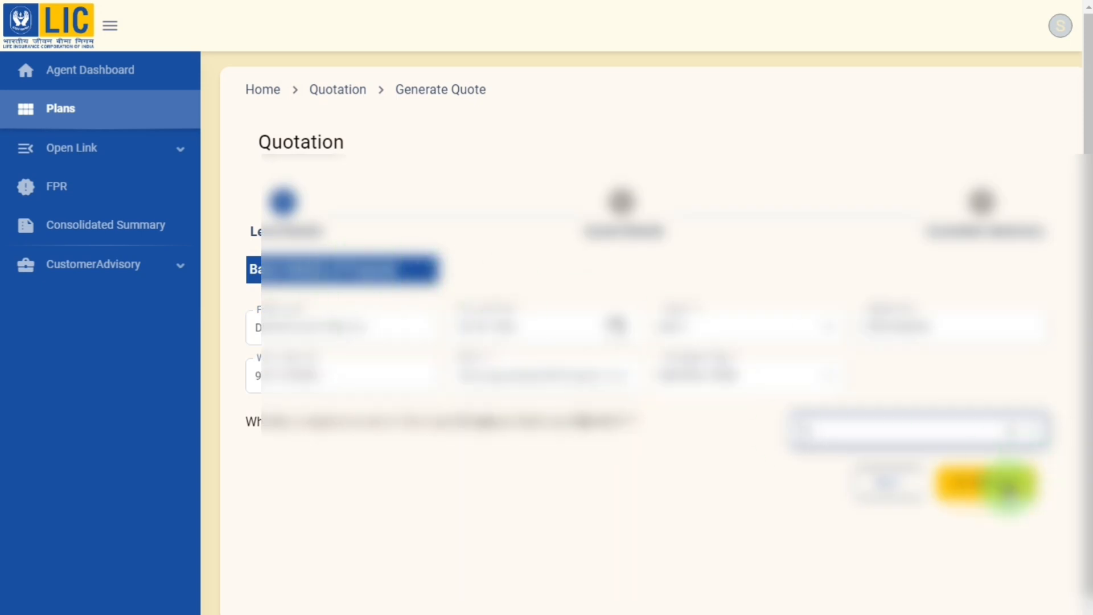
pyautogui.click(1009, 488)
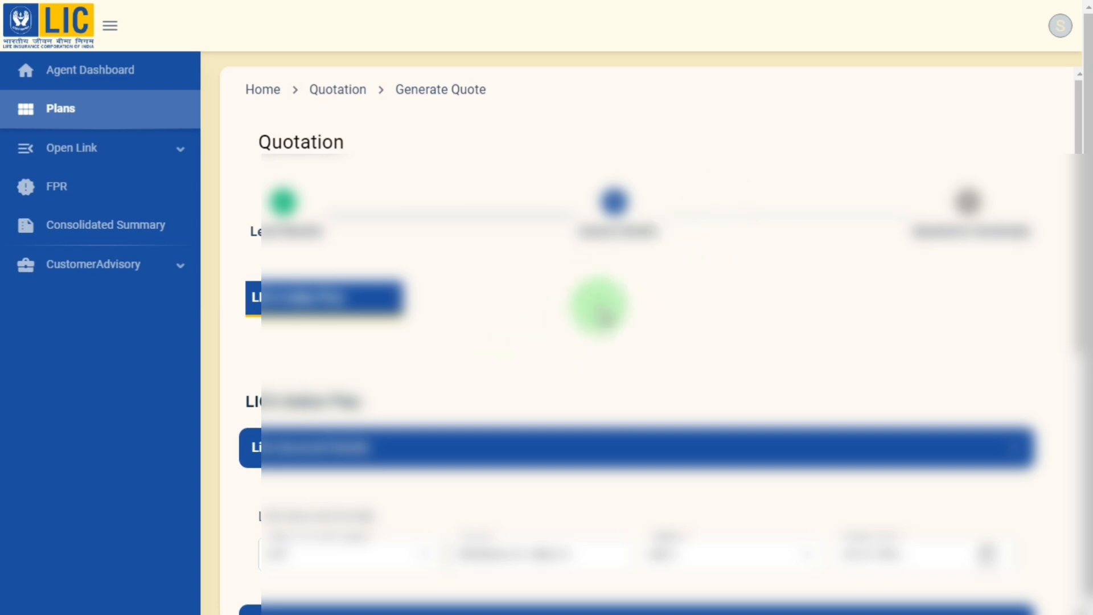
# - Enter the premium amount and set the Preferred Mode to Quarterly
pyautogui.scroll(-3, 600, 311)
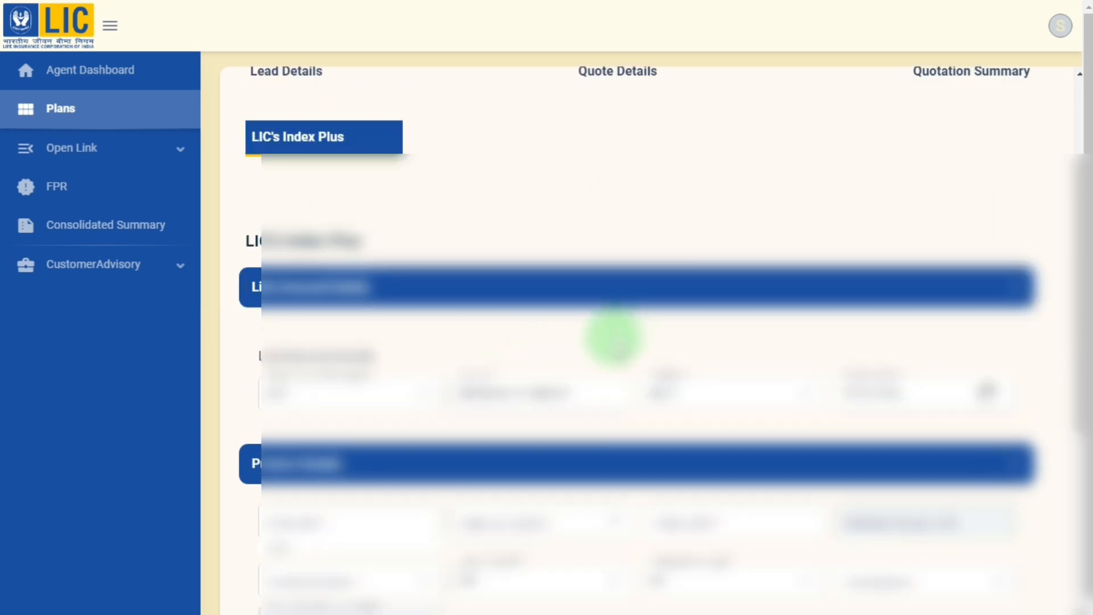
pyautogui.scroll(-3, 614, 336)
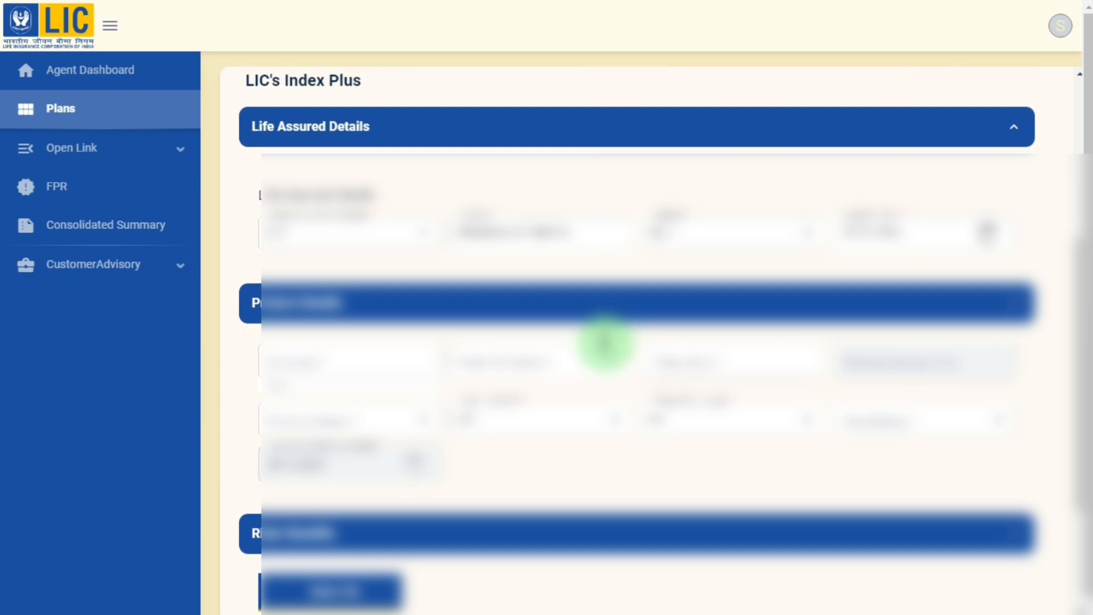
pyautogui.scroll(-2, 394, 353)
pyautogui.click(345, 283)
pyautogui.write('25')
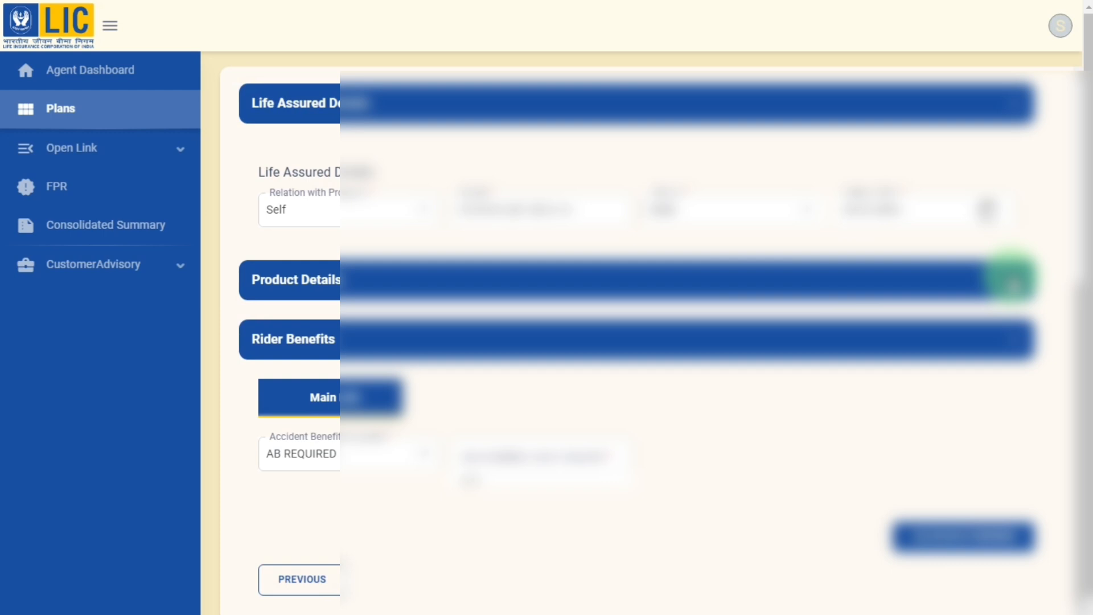
pyautogui.click(1012, 279)
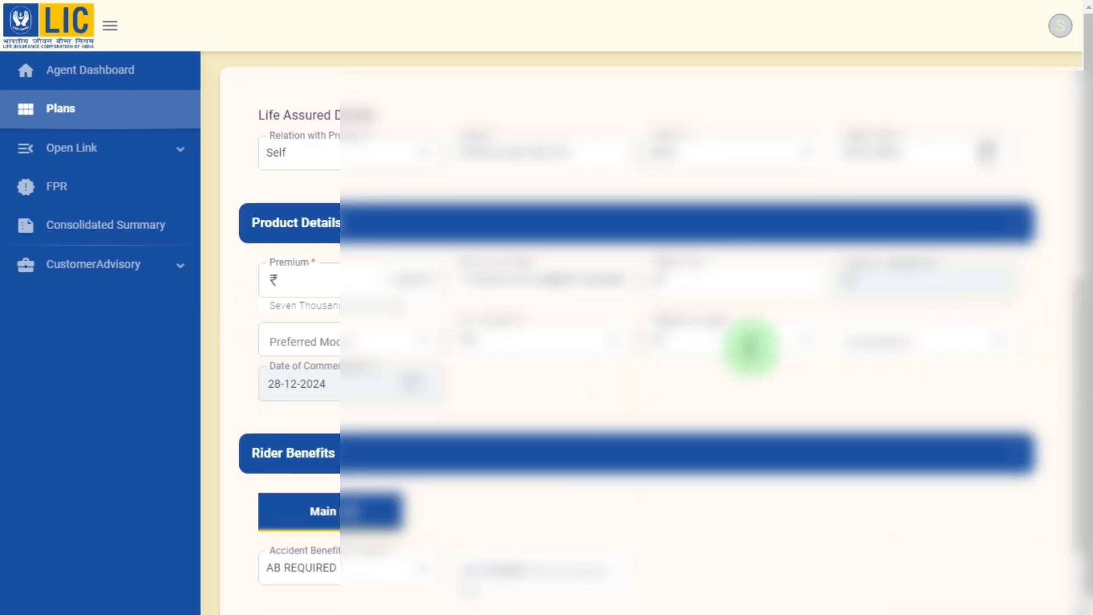
pyautogui.click(345, 339)
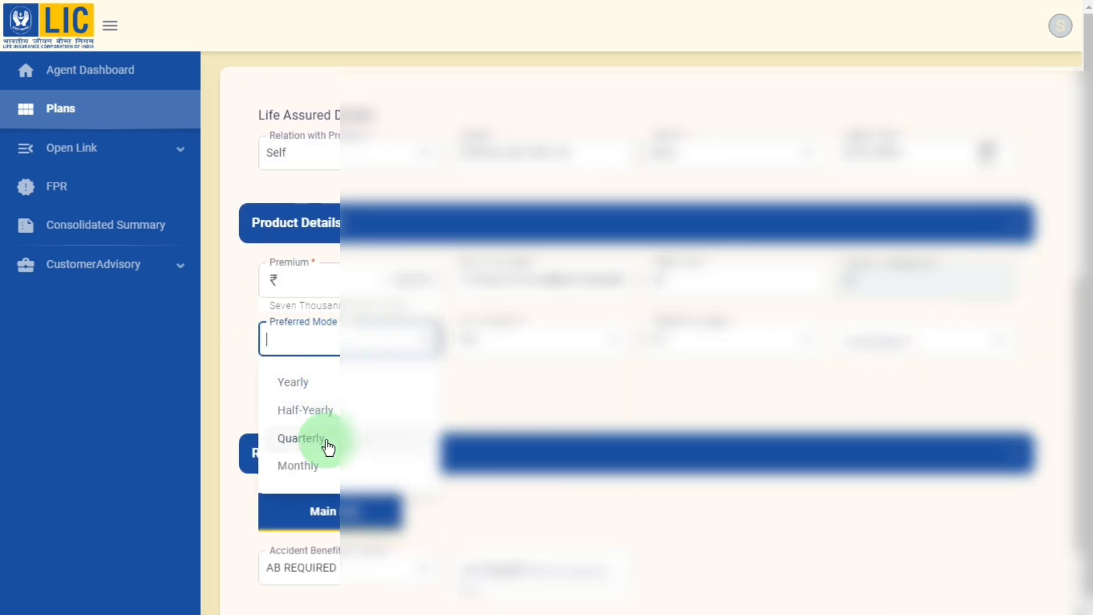
pyautogui.click(302, 438)
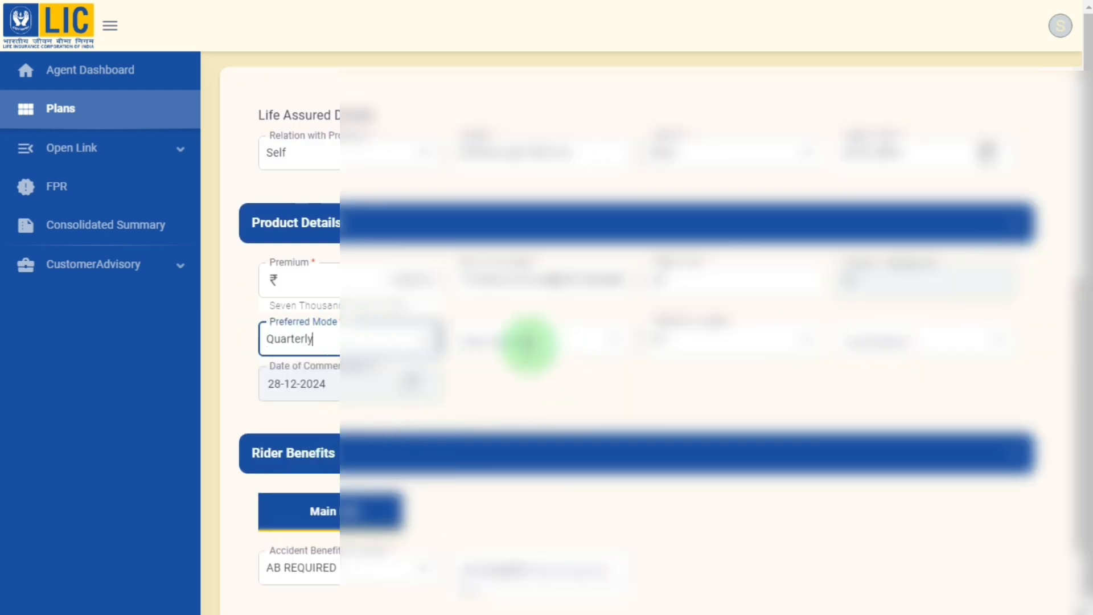
# - Fill the remaining product details, set Accident Benefit to NOT required, and calculate the ₹7,500 quote
pyautogui.click(526, 343)
pyautogui.click(490, 404)
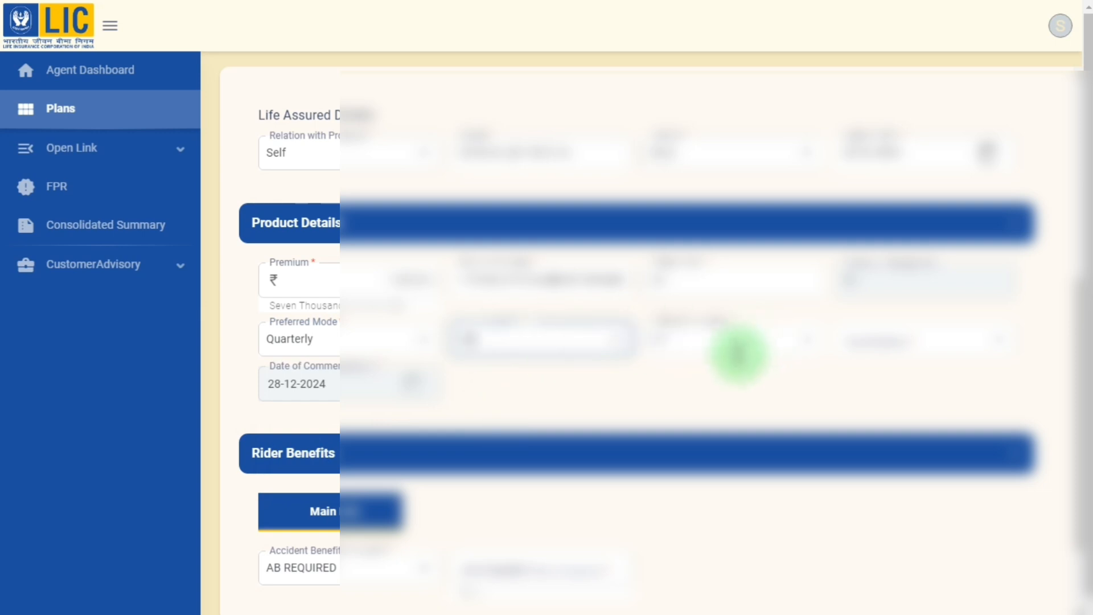
pyautogui.click(903, 347)
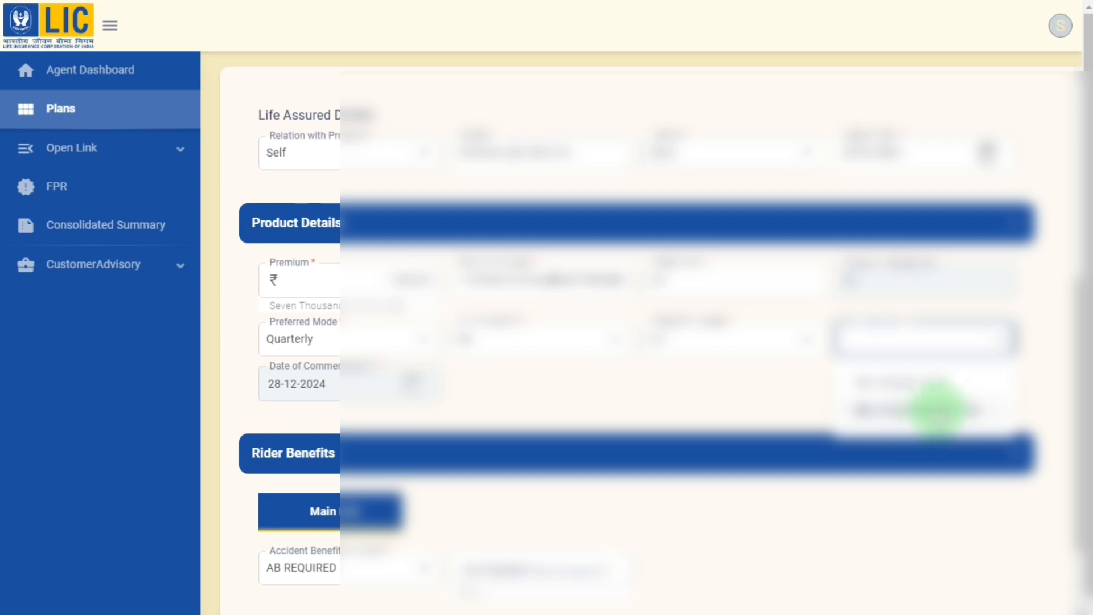
pyautogui.click(936, 409)
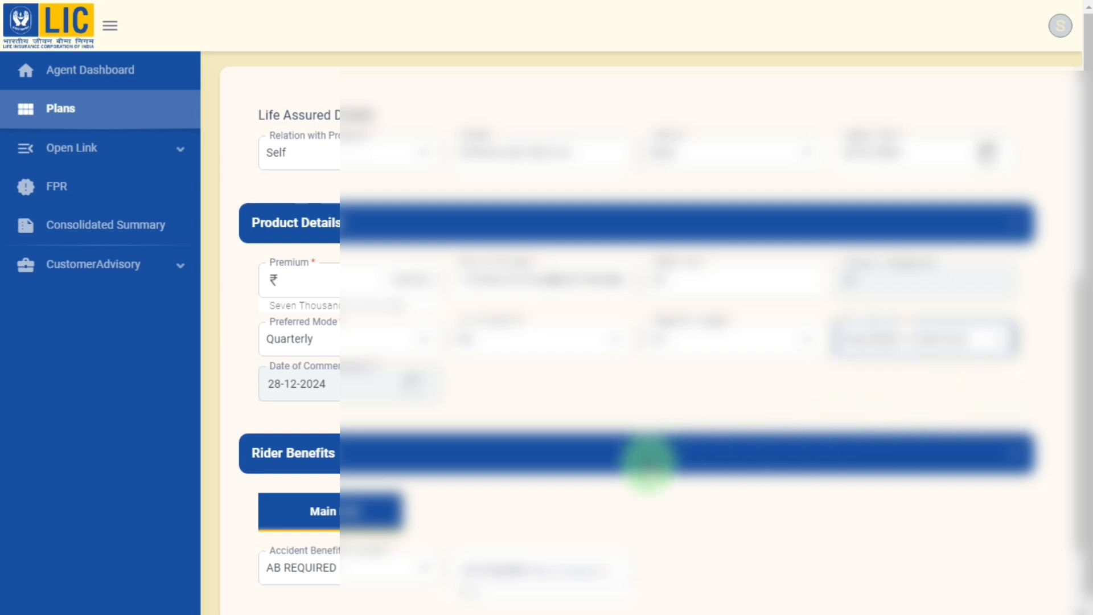
pyautogui.scroll(-2, 663, 462)
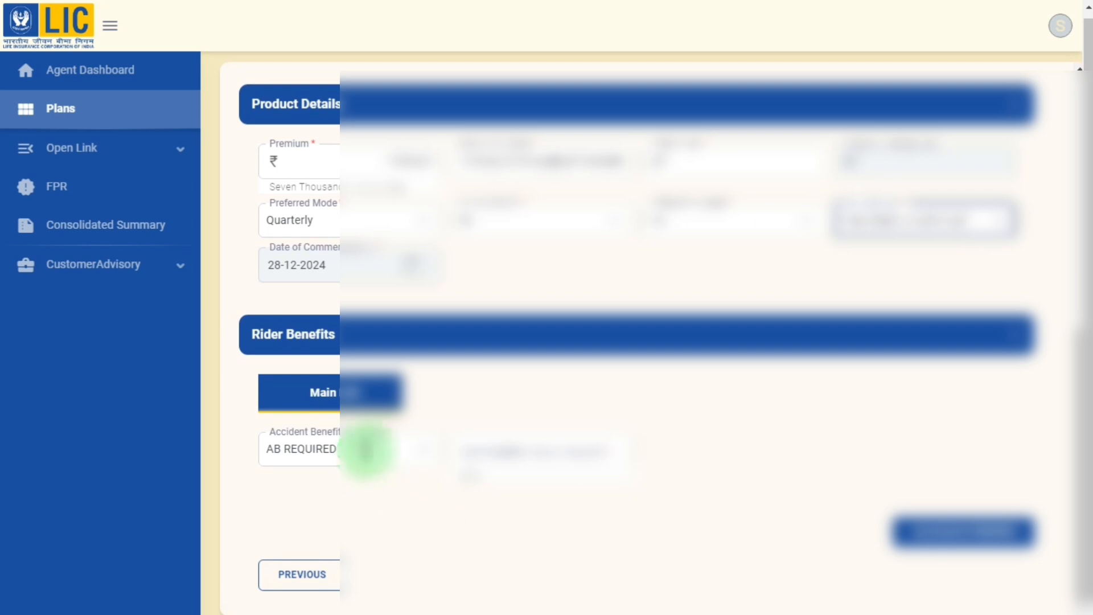
pyautogui.click(431, 451)
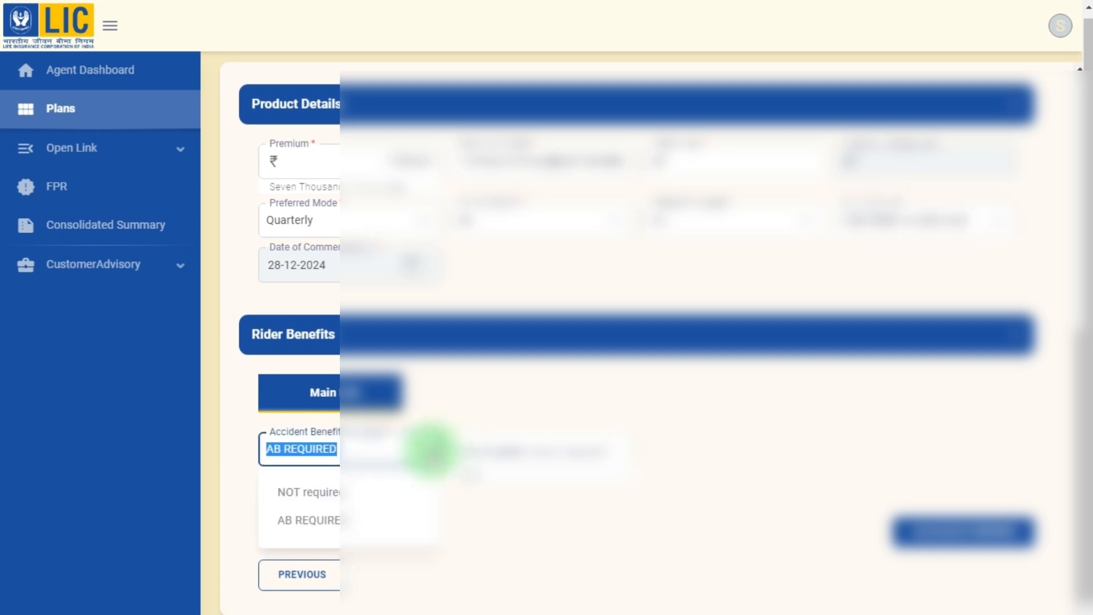
pyautogui.click(323, 505)
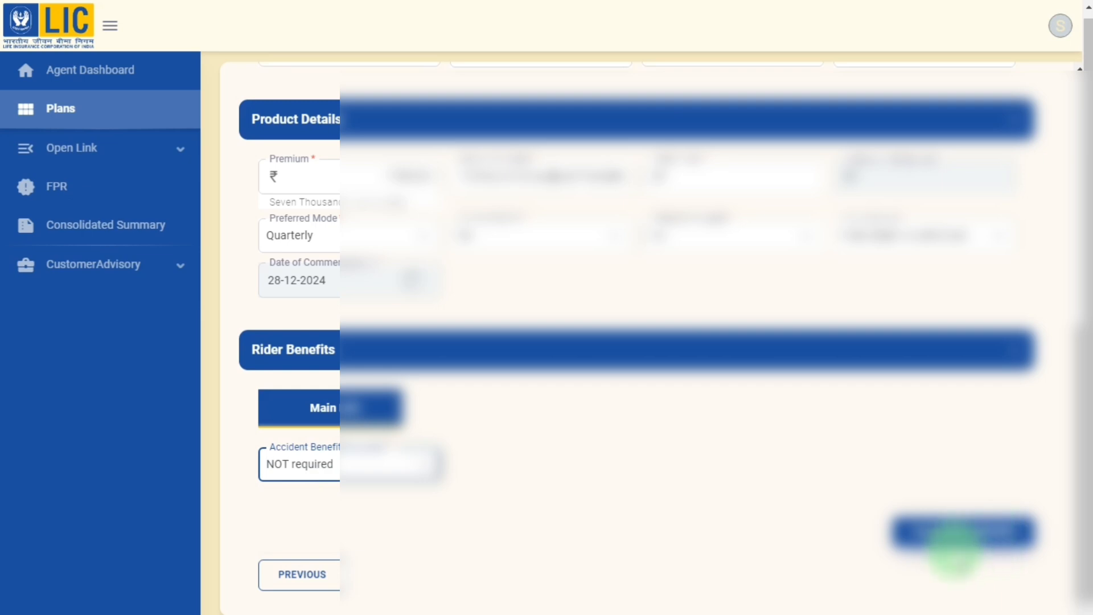
pyautogui.click(962, 544)
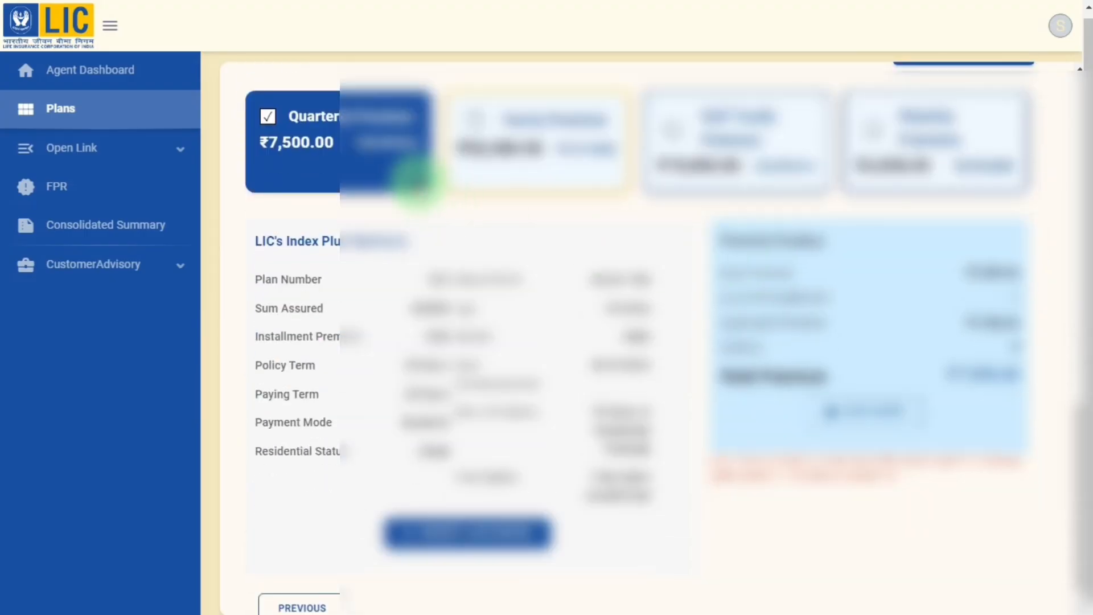
# - Create the Index Plus quotation from the premium panel and continue to the Quotation Summary
pyautogui.click(504, 122)
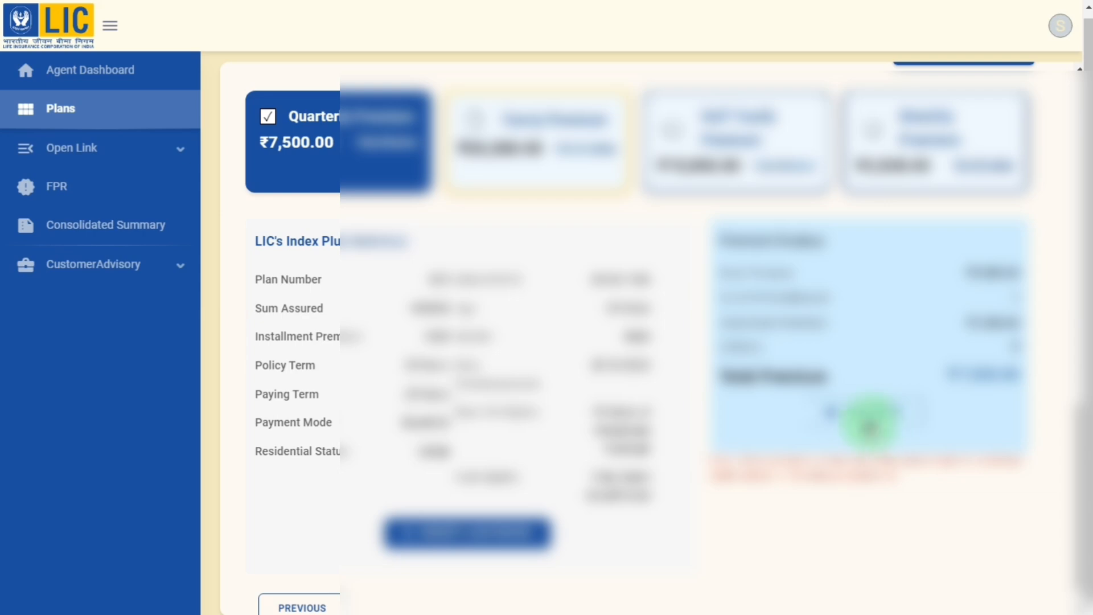
pyautogui.click(868, 413)
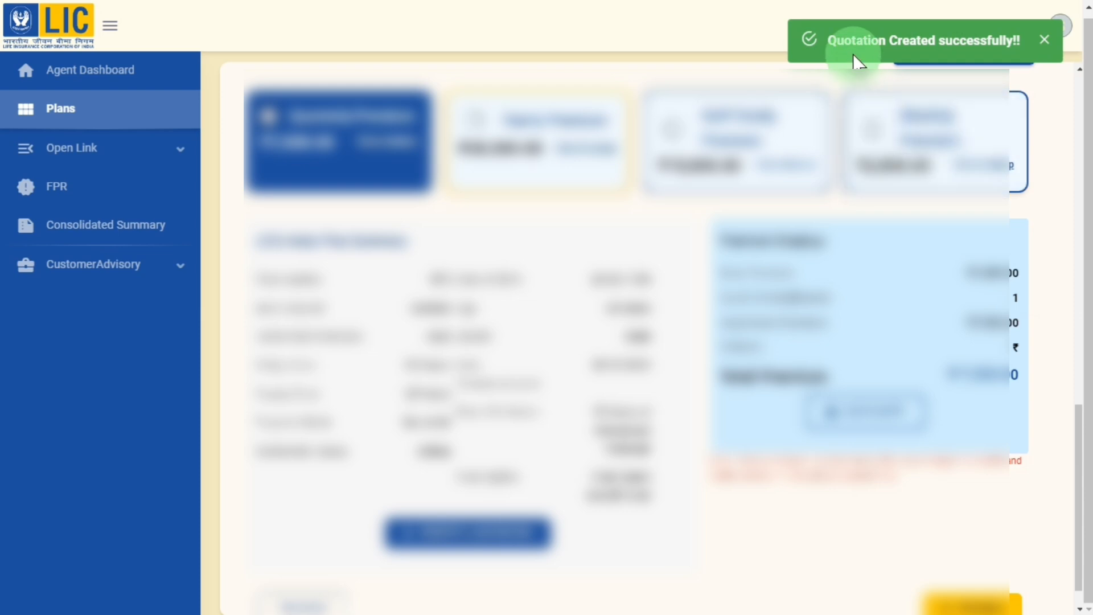
pyautogui.scroll(-1, 946, 240)
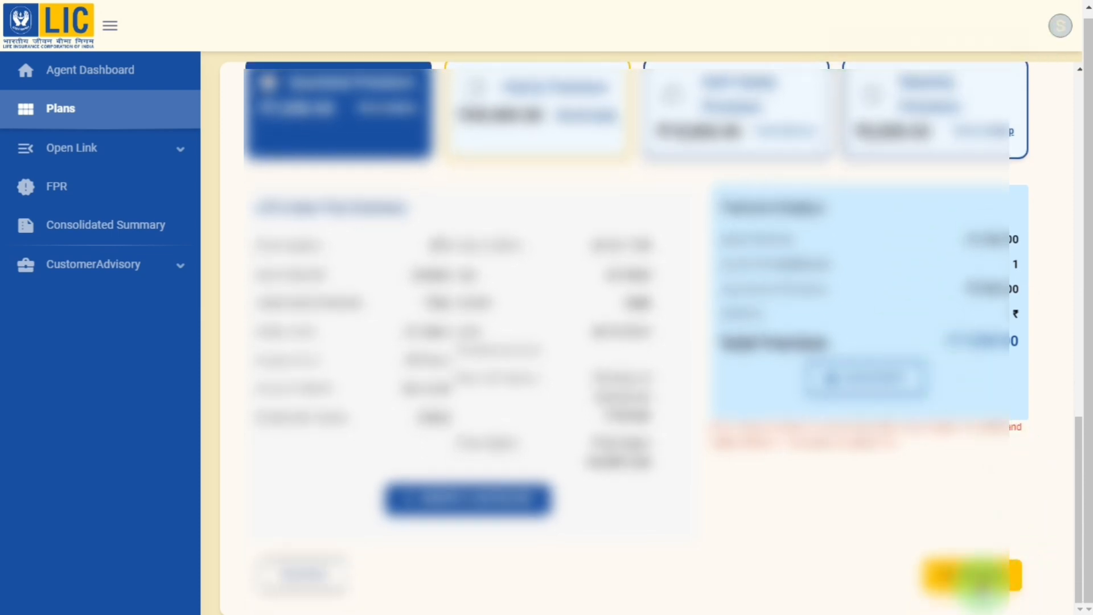
pyautogui.click(983, 581)
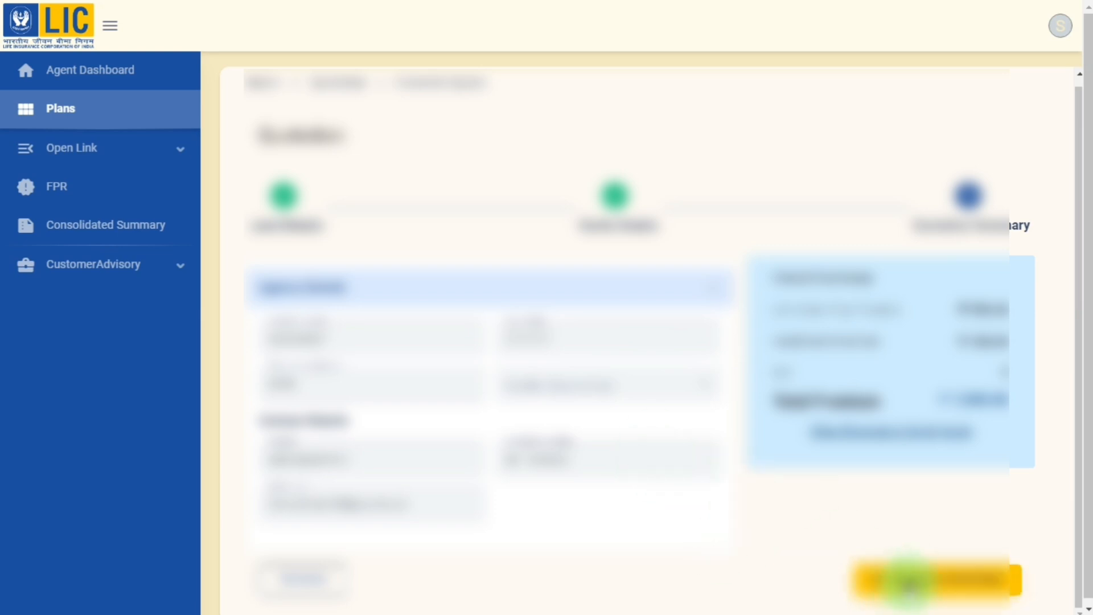
# - Proceed from the quotation summary to the CKYC Details step
pyautogui.click(909, 582)
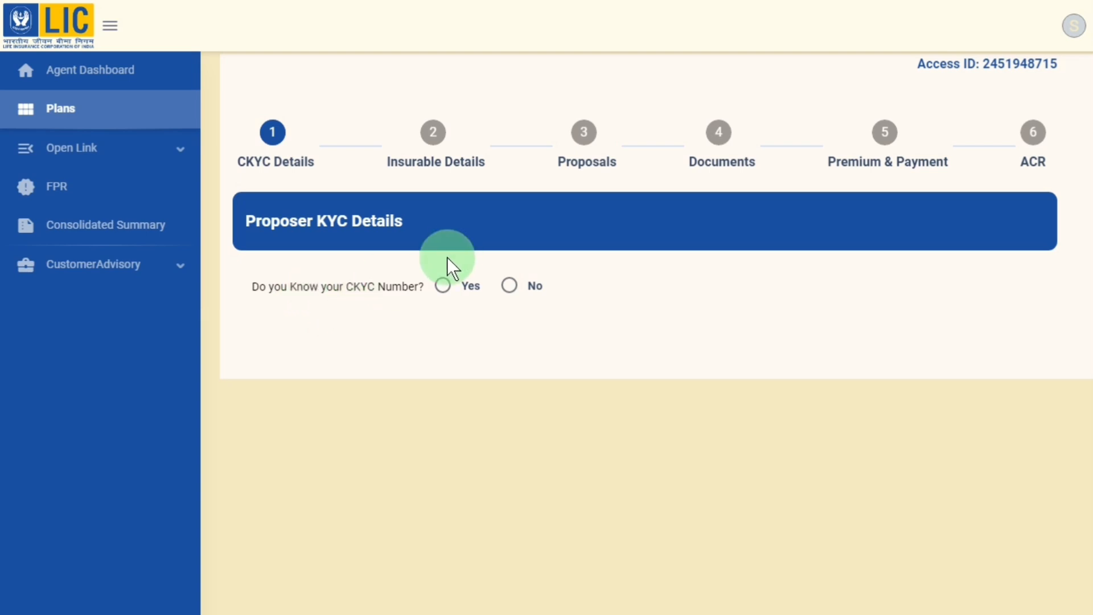
# - Answer No to knowing the CKYC number, fetch KYC using the Aadhaar last 4 digits, and dismiss the not-fetched error
pyautogui.click(510, 287)
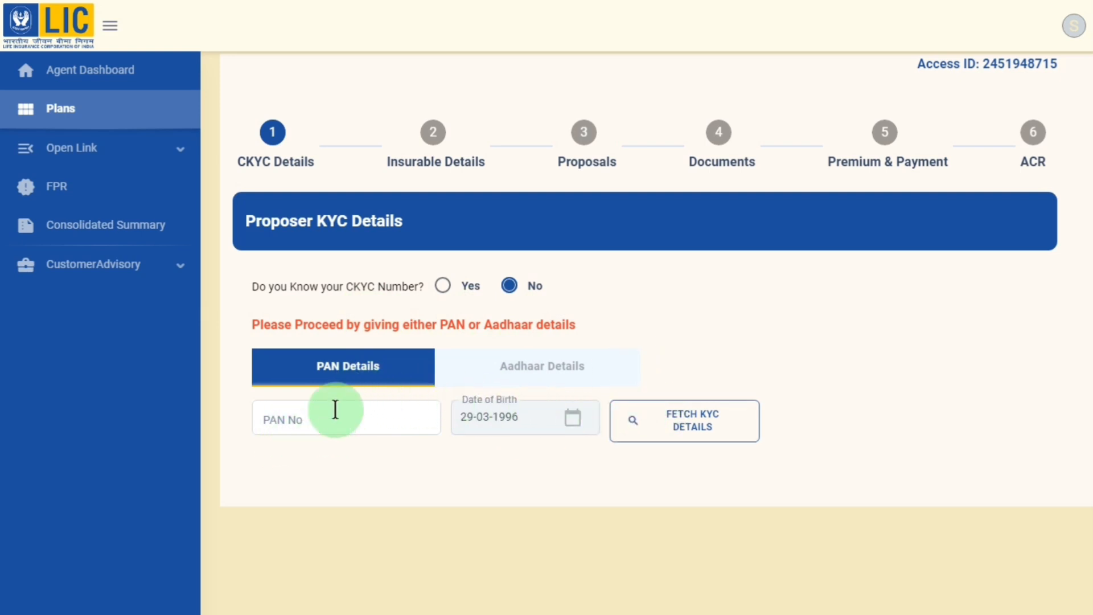
pyautogui.click(520, 367)
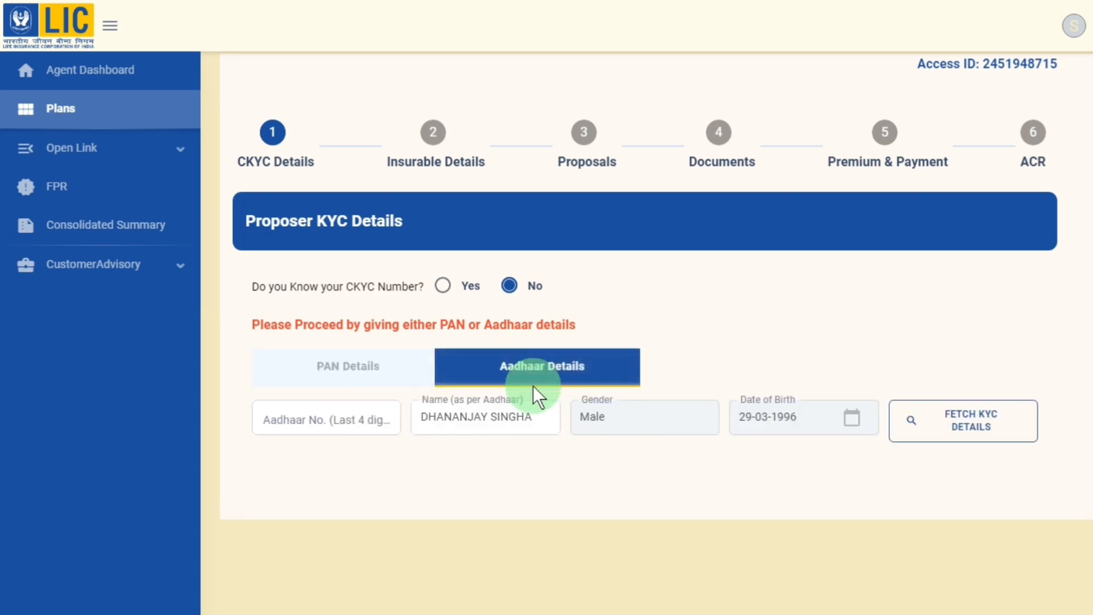
pyautogui.click(297, 424)
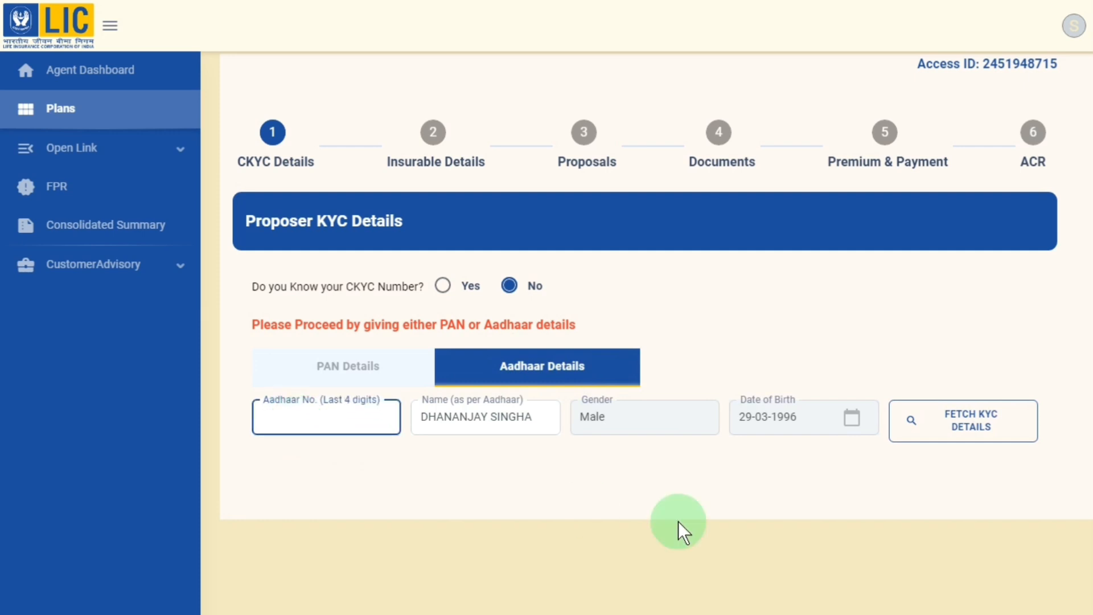
pyautogui.write('1')
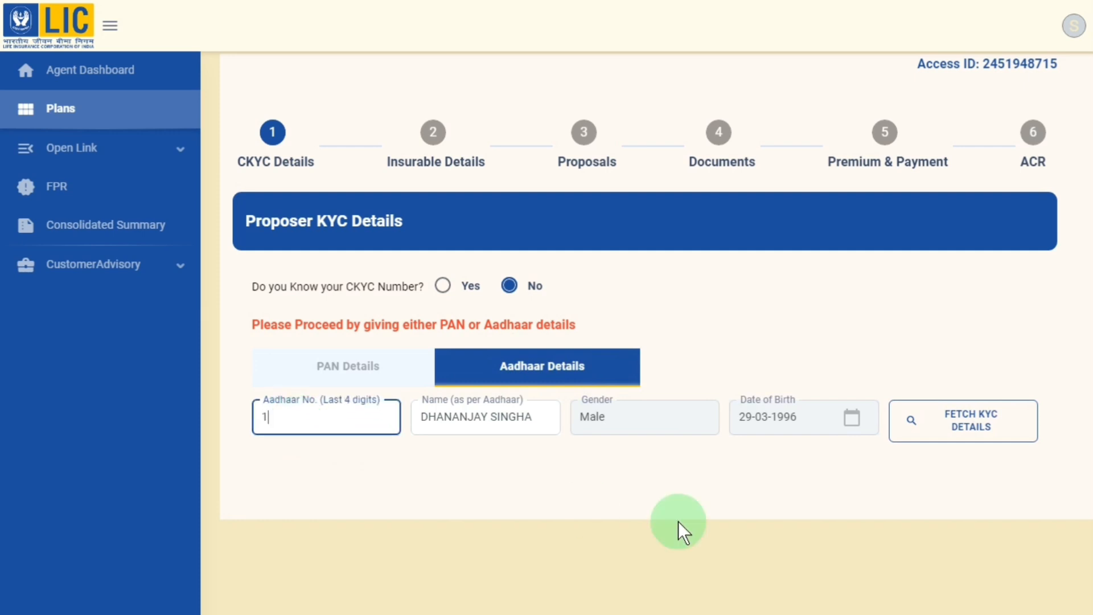
pyautogui.click(748, 501)
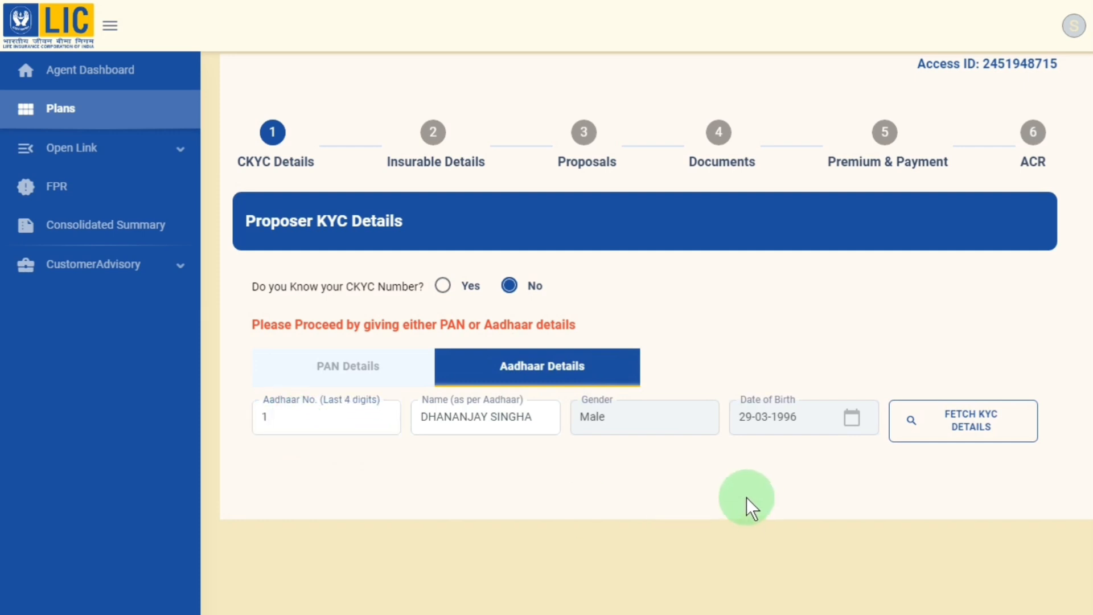
pyautogui.click(990, 431)
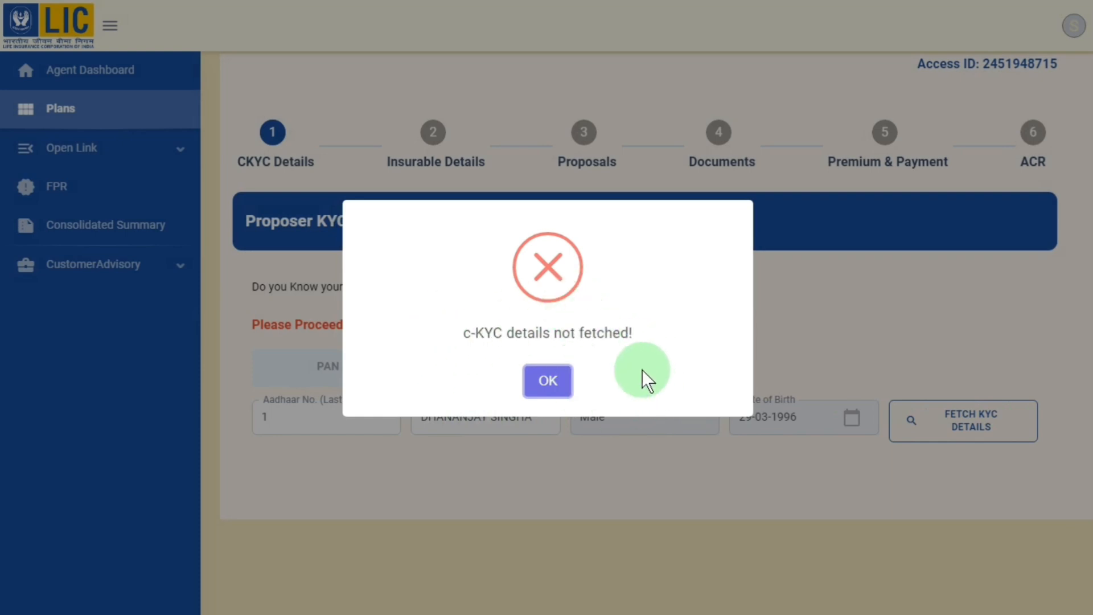
pyautogui.click(553, 391)
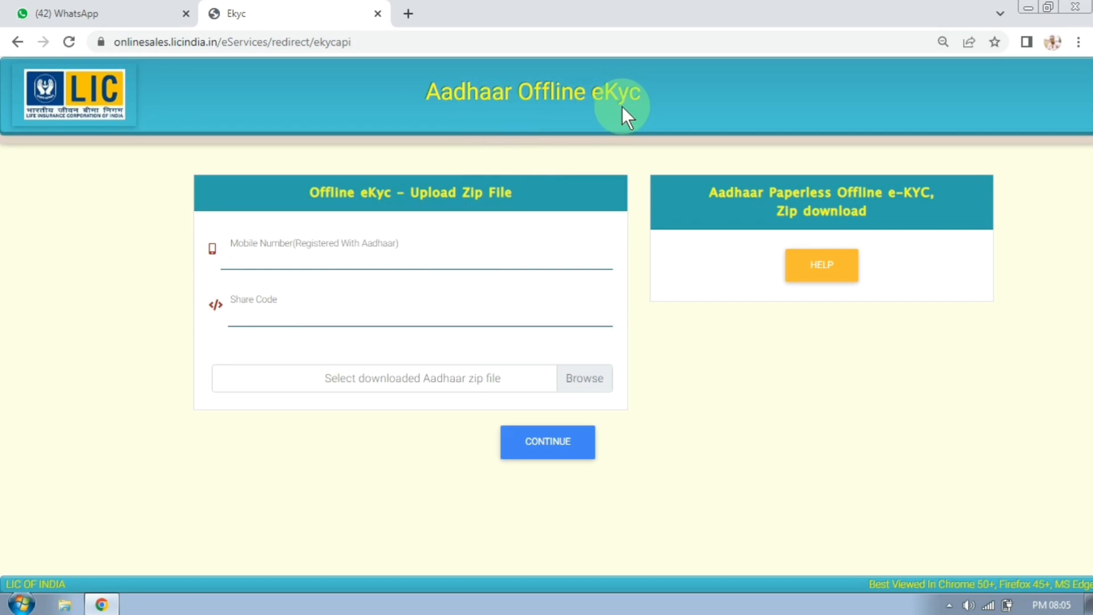
# - Show the HELP instructions and open the 'Click to generate Offline-eKyc' link
pyautogui.click(834, 279)
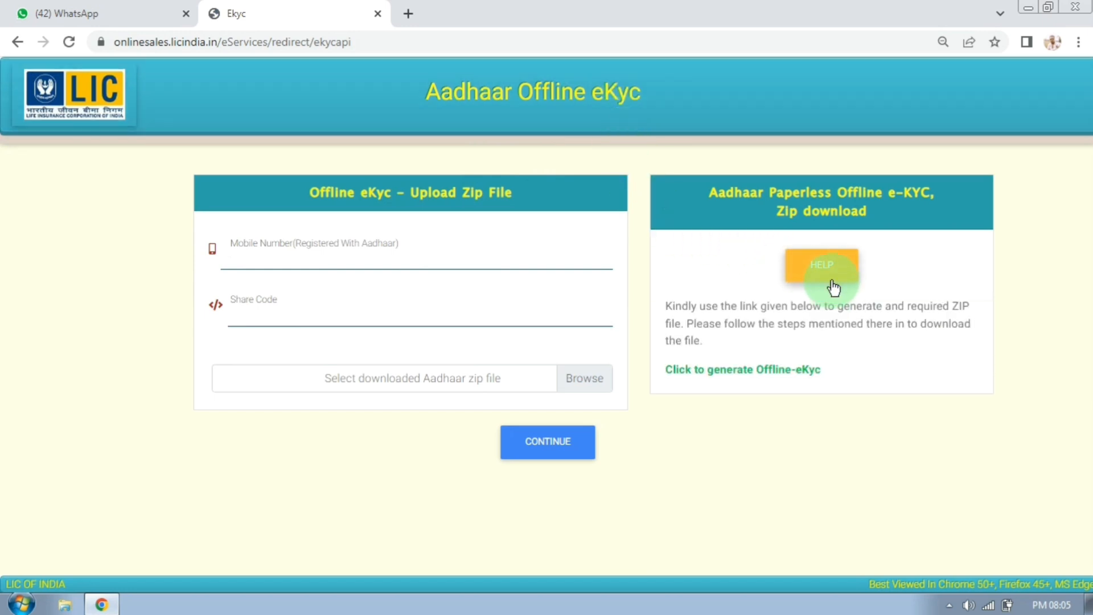
pyautogui.moveTo(718, 394); pyautogui.dragTo(779, 380)
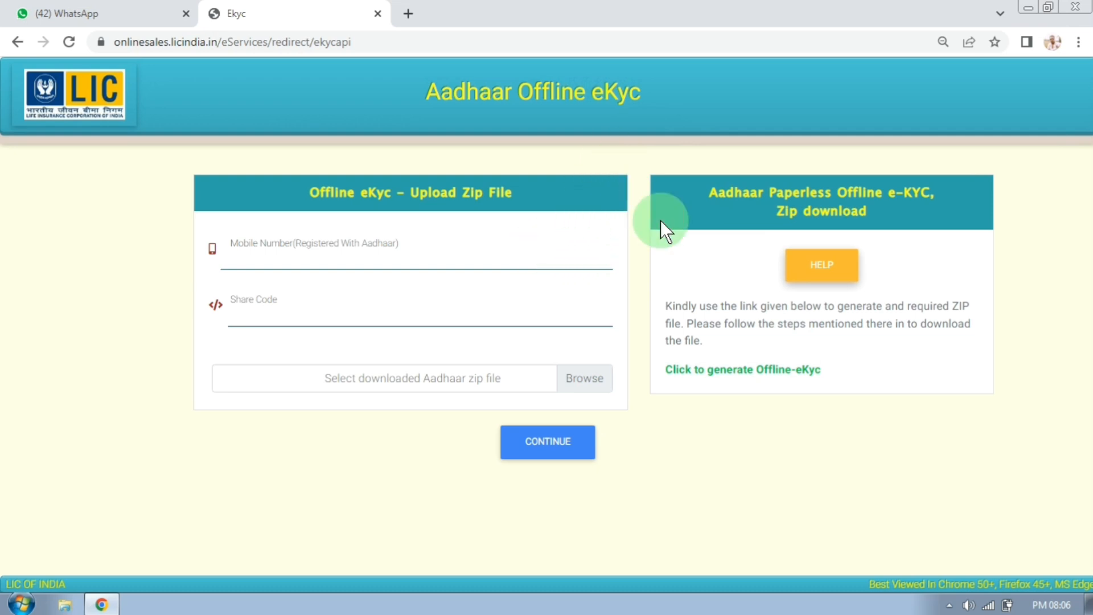
pyautogui.click(728, 371)
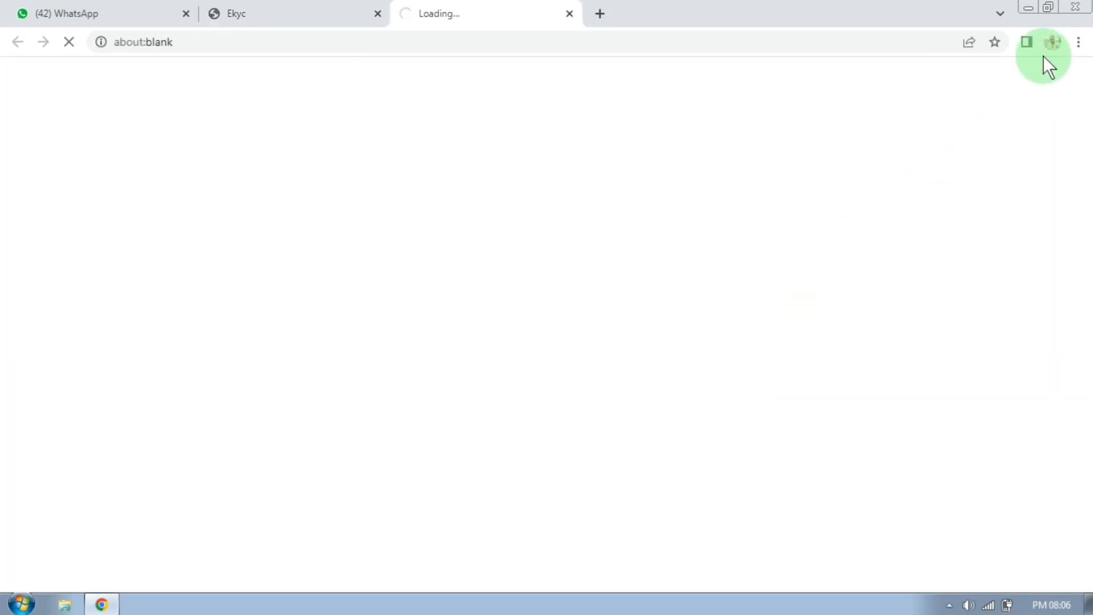
# - Log in to myAadhaar with the Aadhaar number and the OTP sent to the mobile
pyautogui.click(1078, 42)
pyautogui.click(1065, 189)
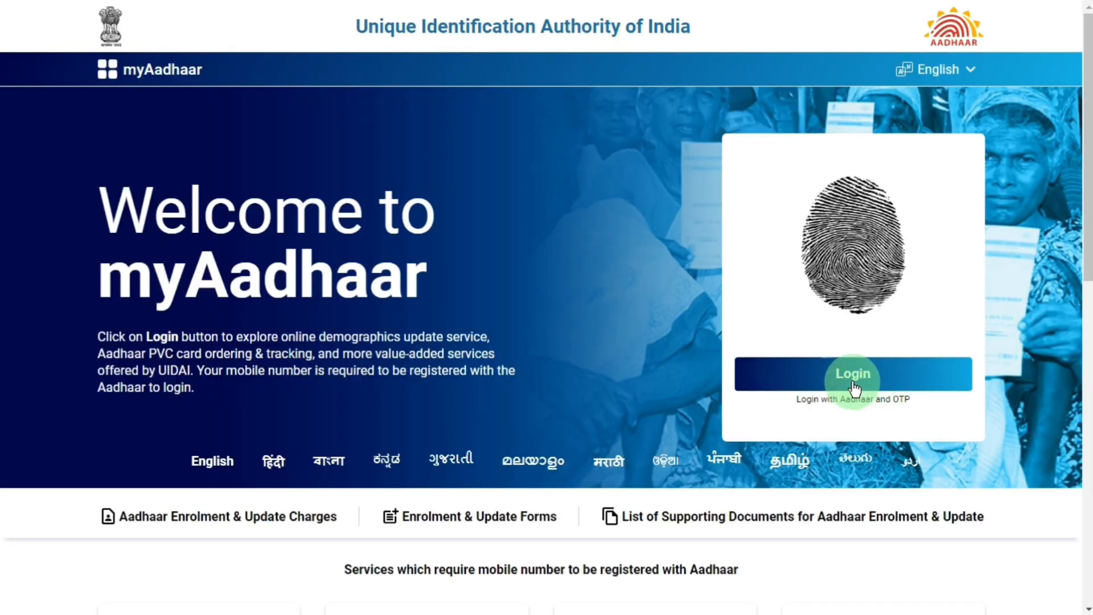
pyautogui.click(852, 376)
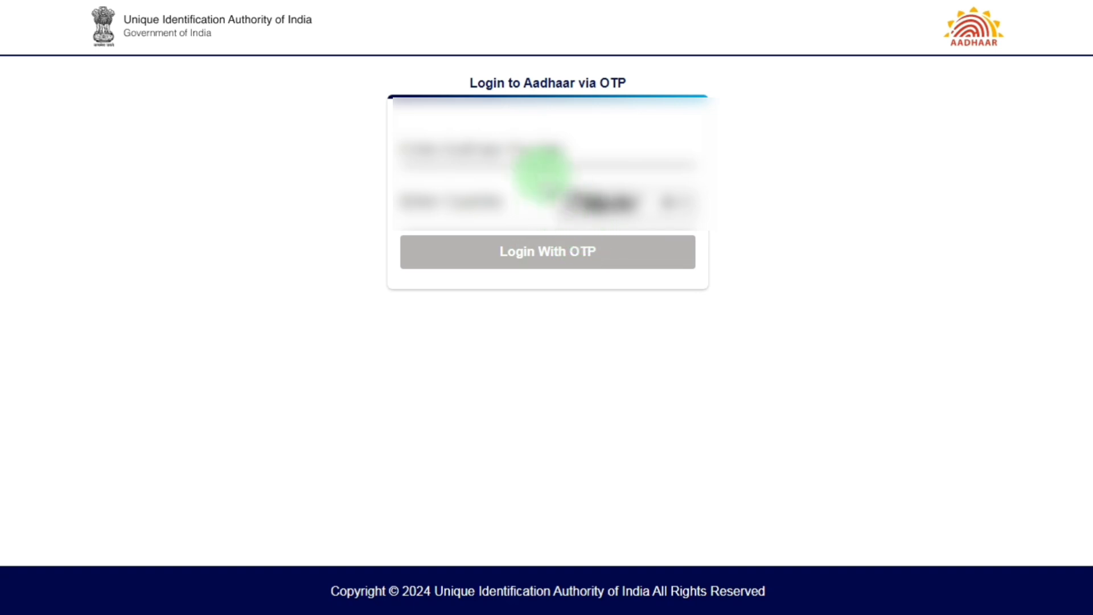
pyautogui.click(524, 162)
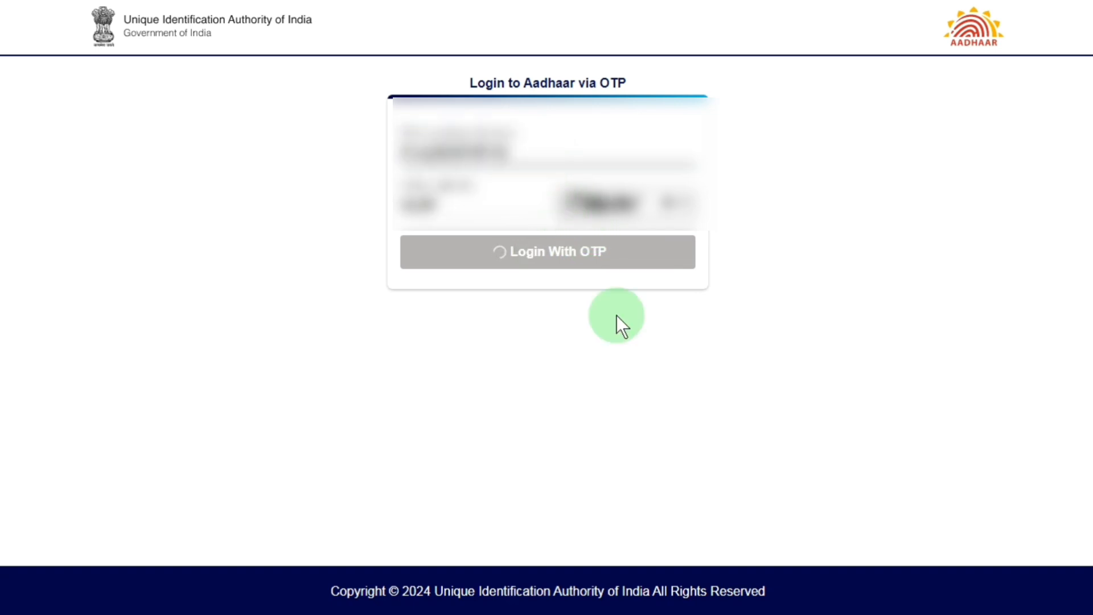
pyautogui.click(507, 286)
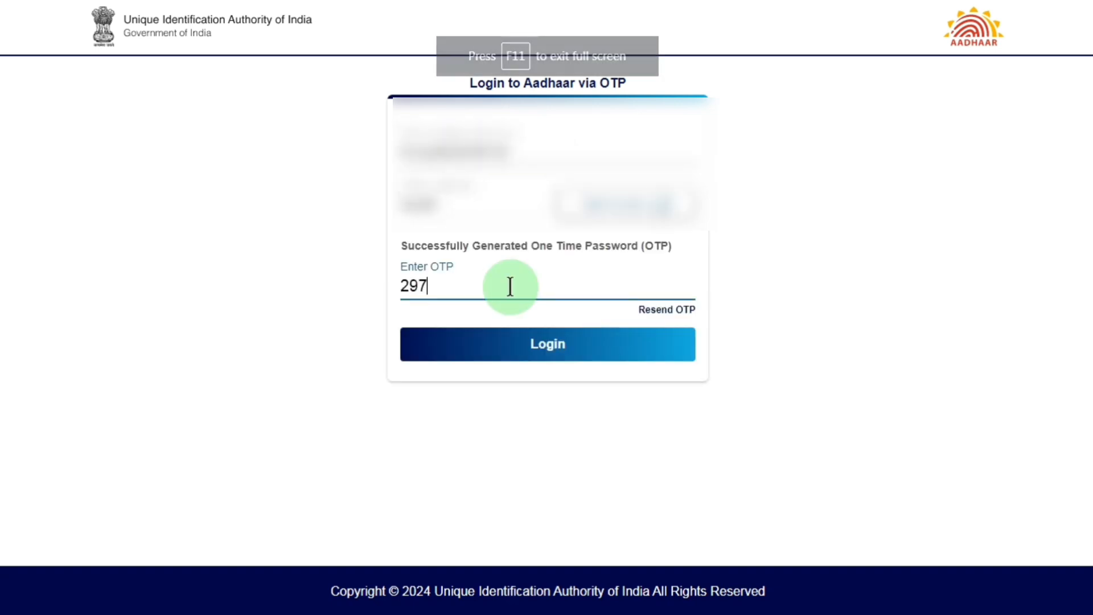
pyautogui.click(533, 348)
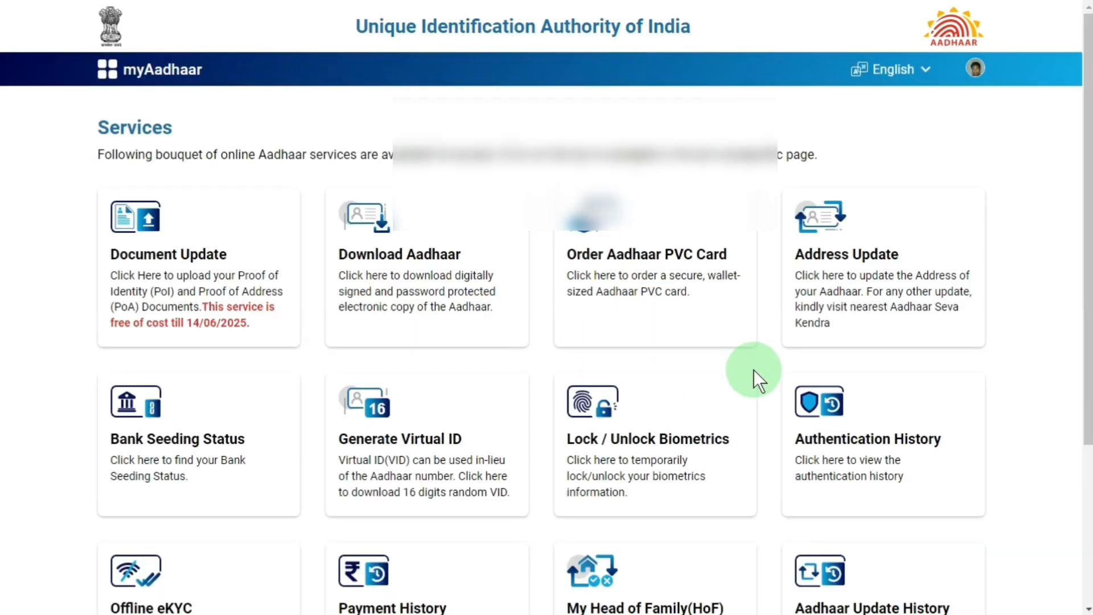
# - Open the Offline eKYC service, enter a 4-digit share code, and download the ZIP
pyautogui.scroll(-4, 752, 376)
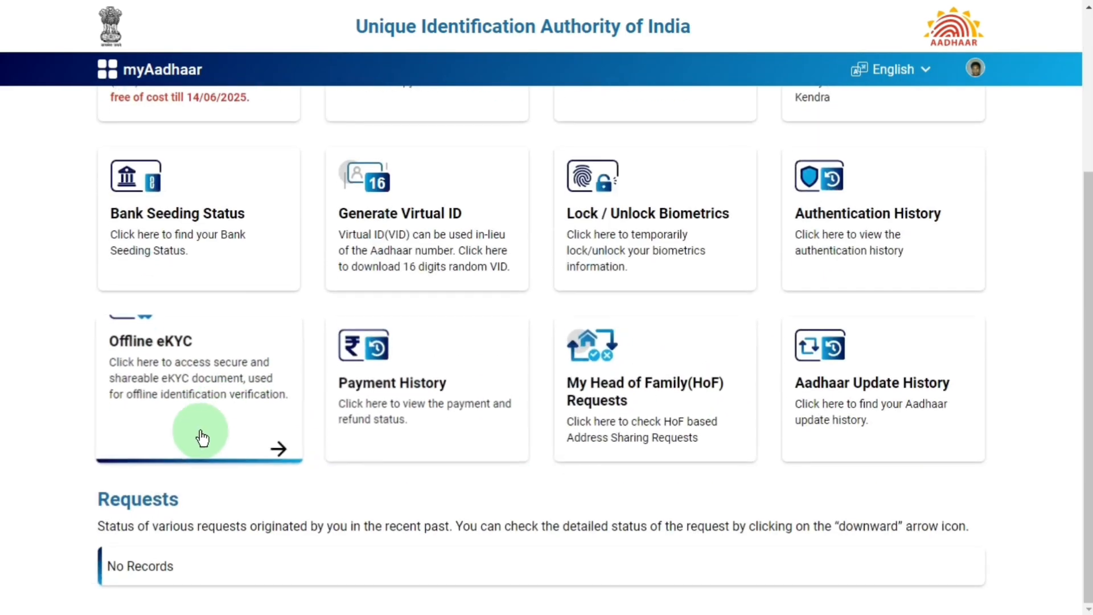
pyautogui.click(162, 370)
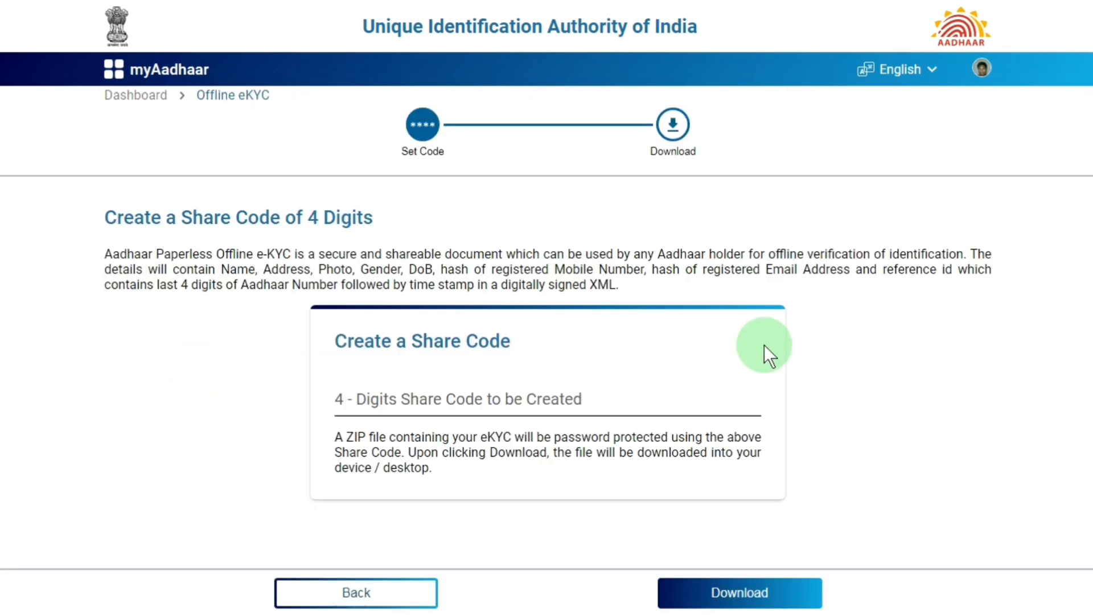
pyautogui.click(477, 404)
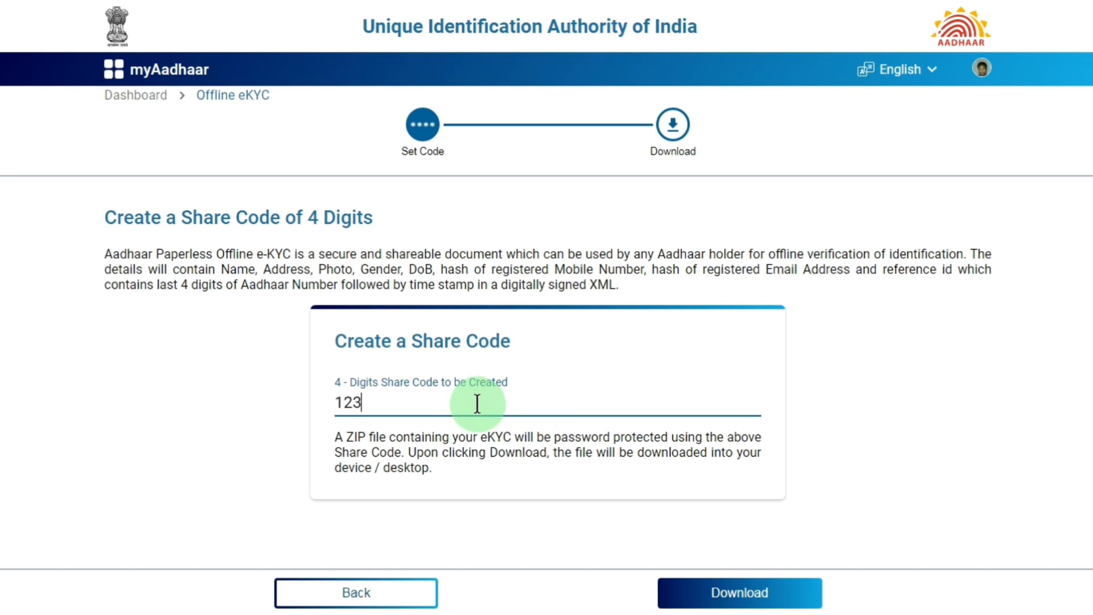
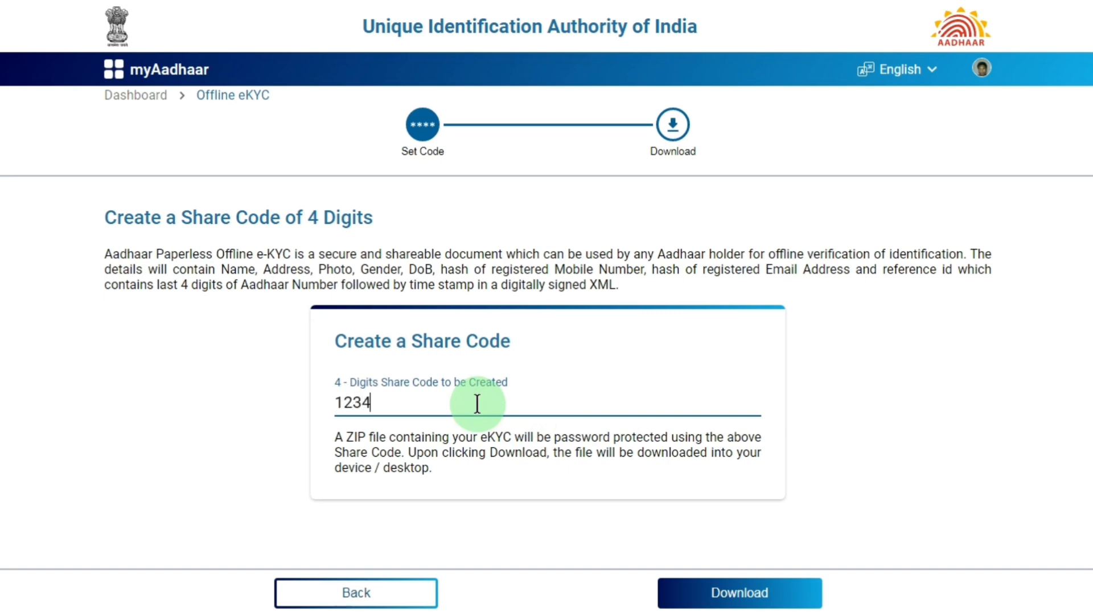
pyautogui.click(740, 592)
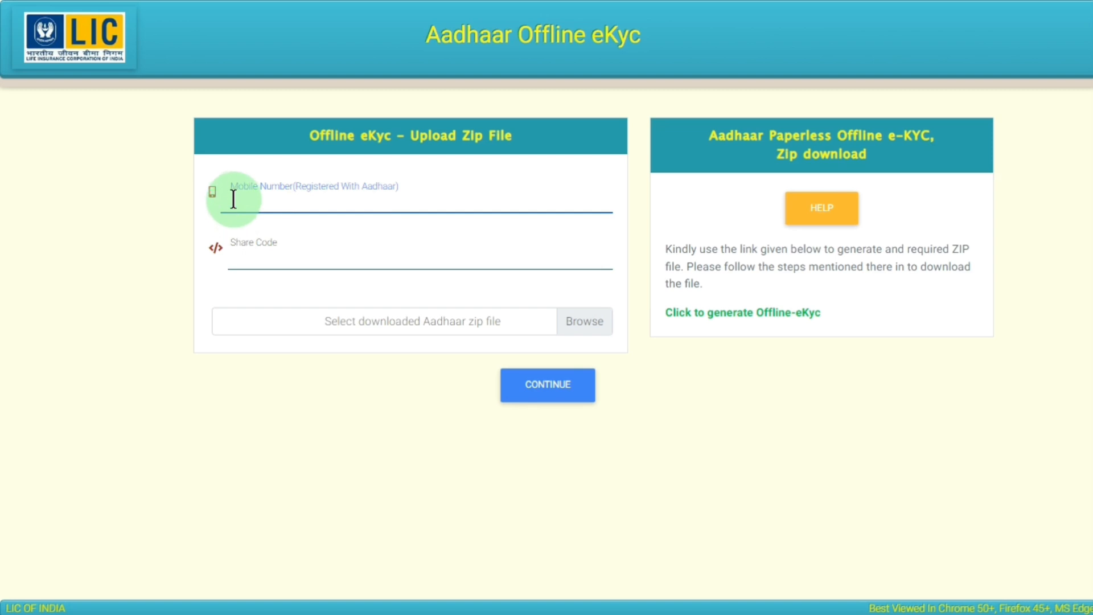
# - Enter the Aadhaar-registered mobile number and share code, attach the offline Aadhaar ZIP from Downloads, and submit
pyautogui.click(336, 183)
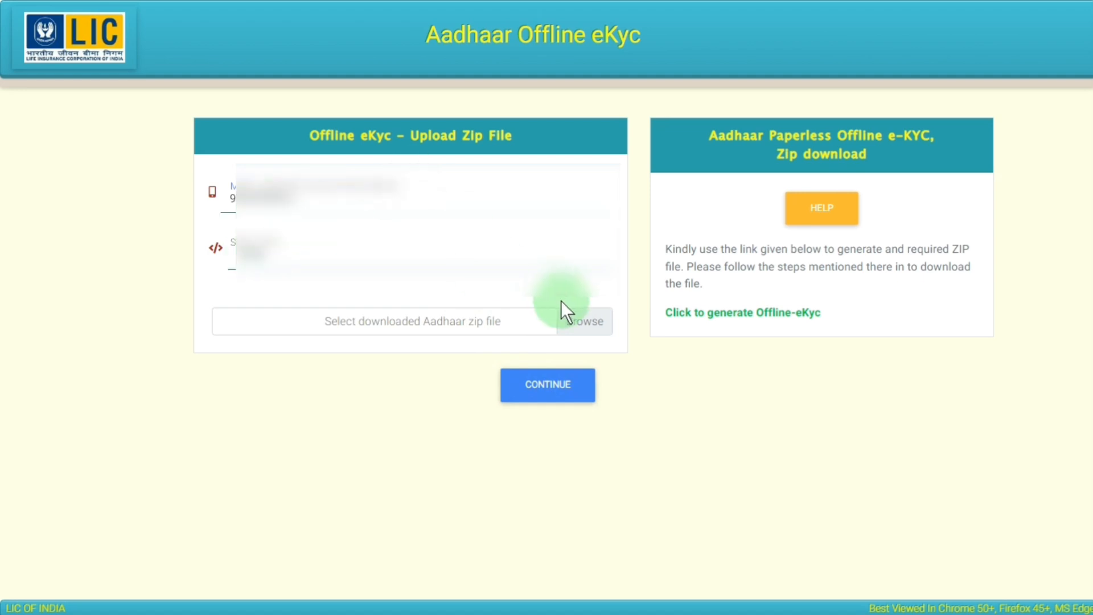
pyautogui.click(570, 312)
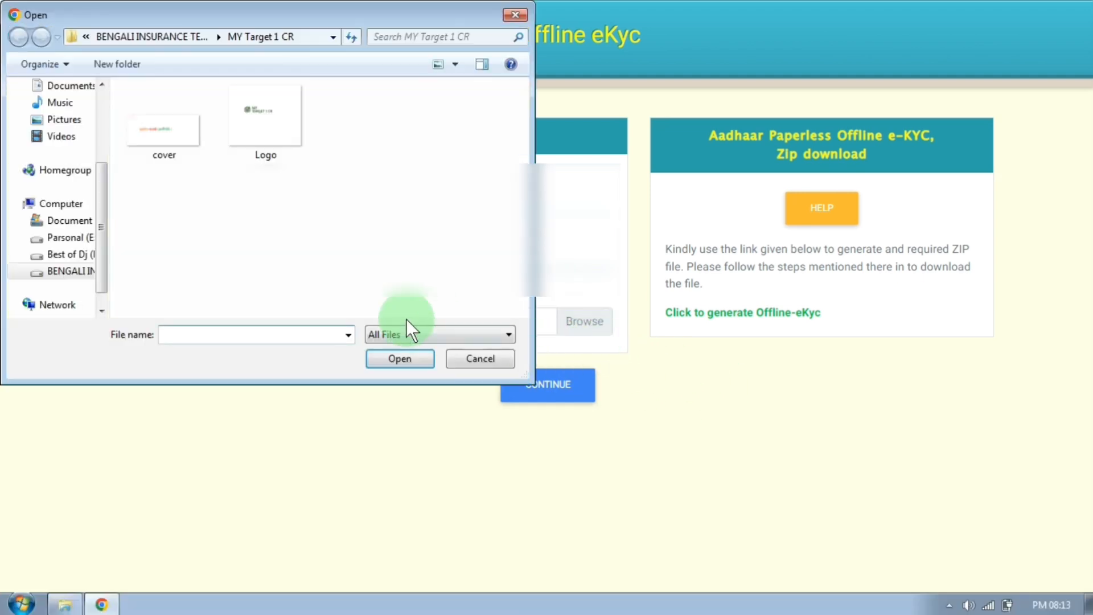
pyautogui.moveTo(97, 184); pyautogui.dragTo(93, 104)
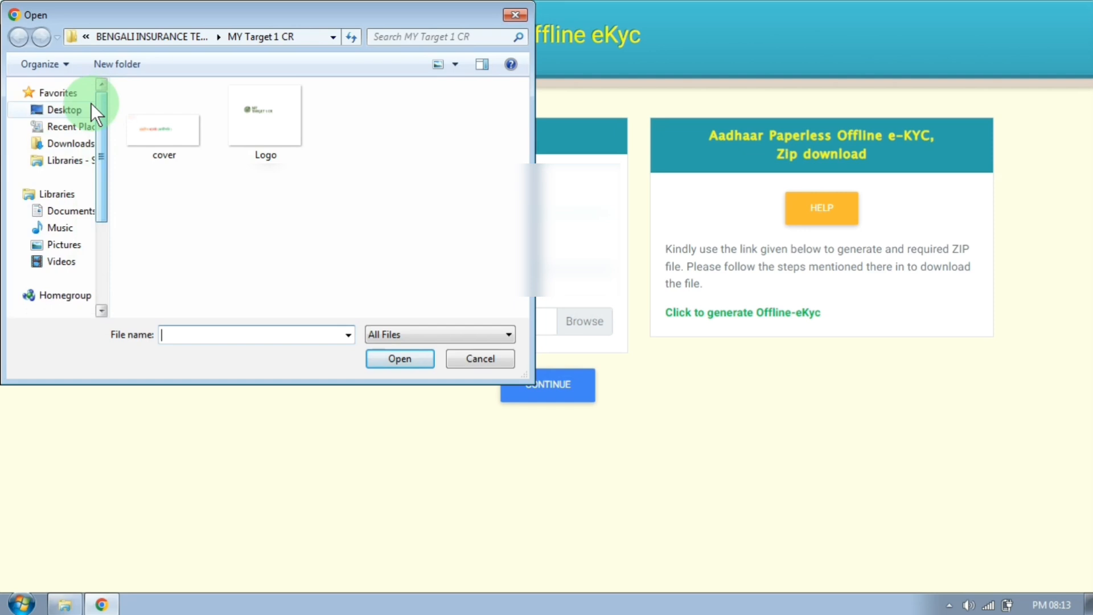
pyautogui.click(67, 160)
pyautogui.click(69, 147)
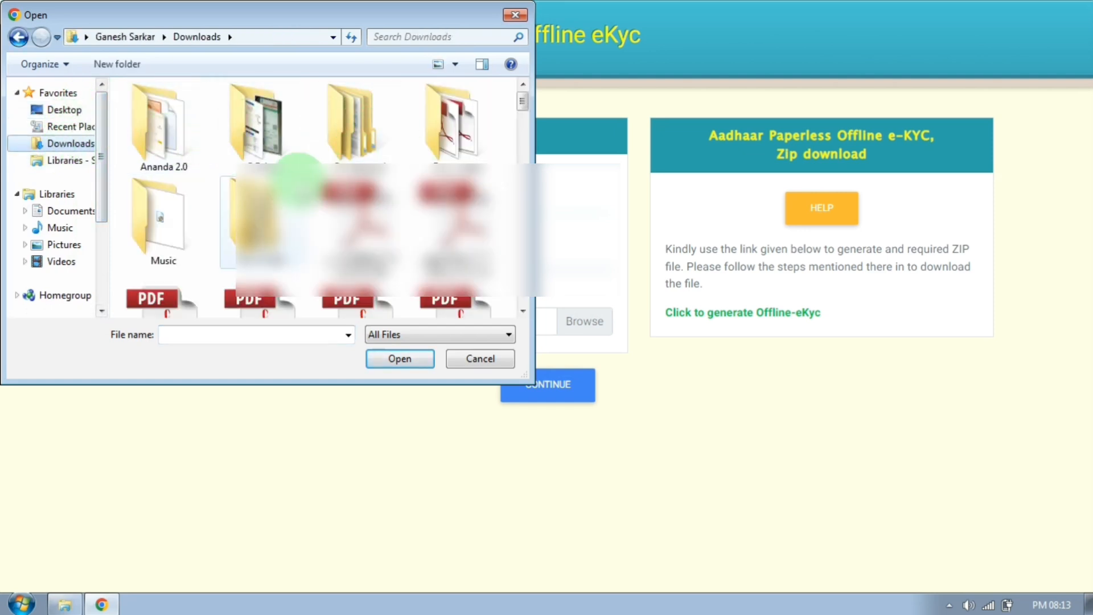
pyautogui.doubleClick(262, 197)
pyautogui.doubleClick(196, 108)
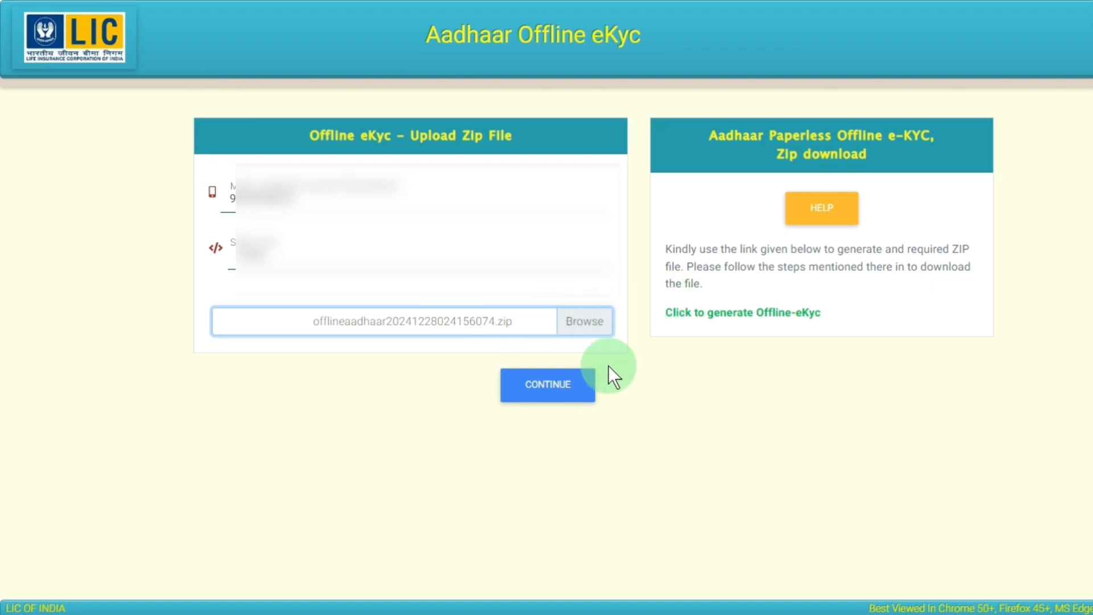
pyautogui.click(570, 390)
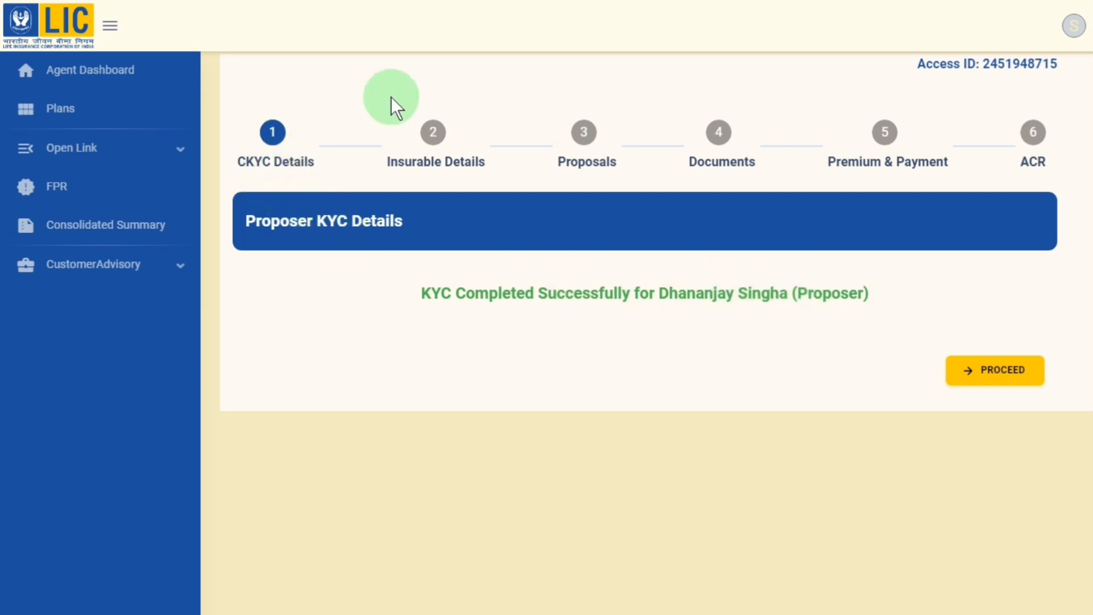
# - Continue past the completed KYC step and review the proposer's Personal details section
pyautogui.click(997, 372)
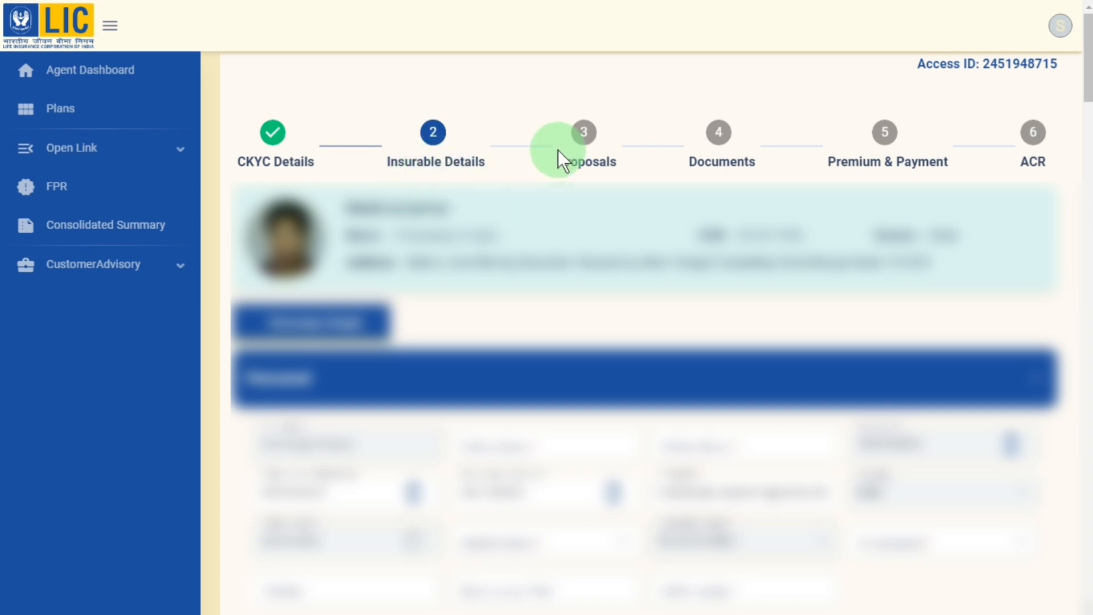
pyautogui.scroll(-3, 603, 376)
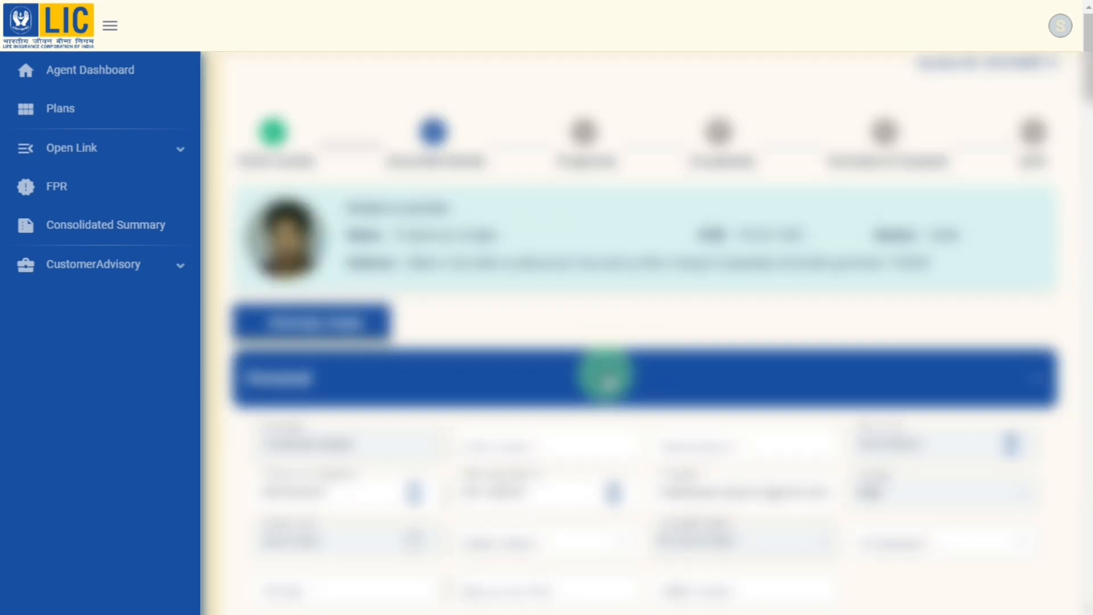
pyautogui.scroll(-3, 723, 299)
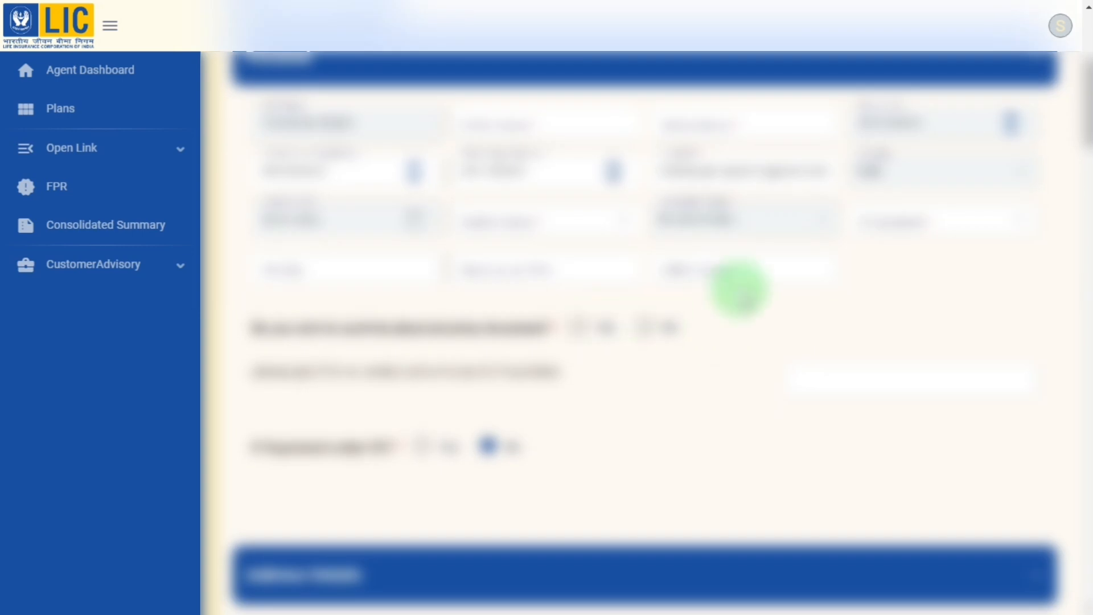
pyautogui.scroll(-2, 723, 299)
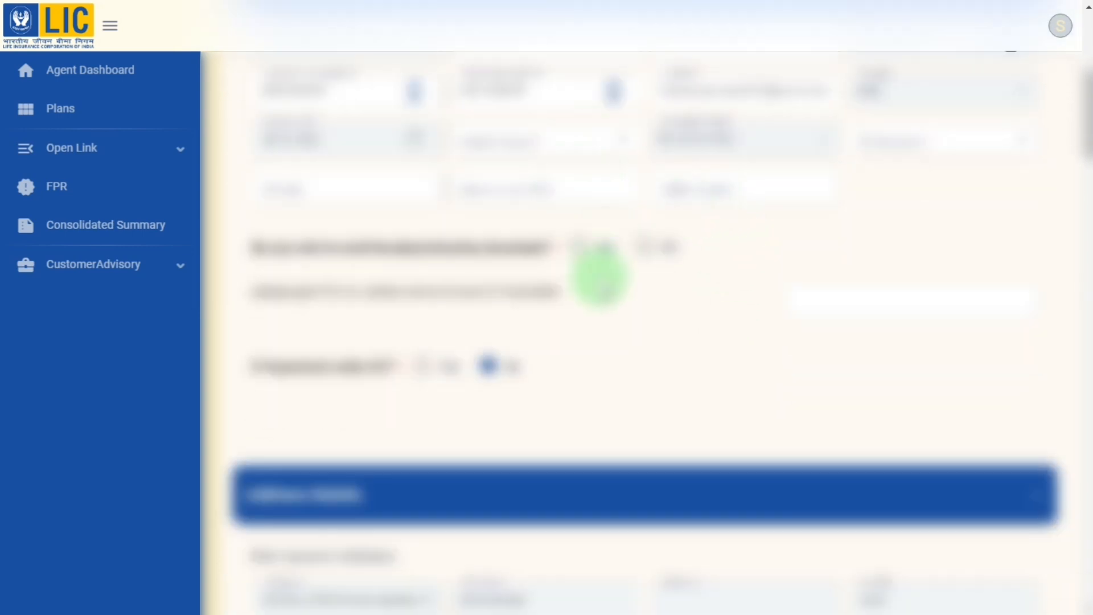
pyautogui.scroll(-1, 598, 276)
pyautogui.scroll(4, 622, 290)
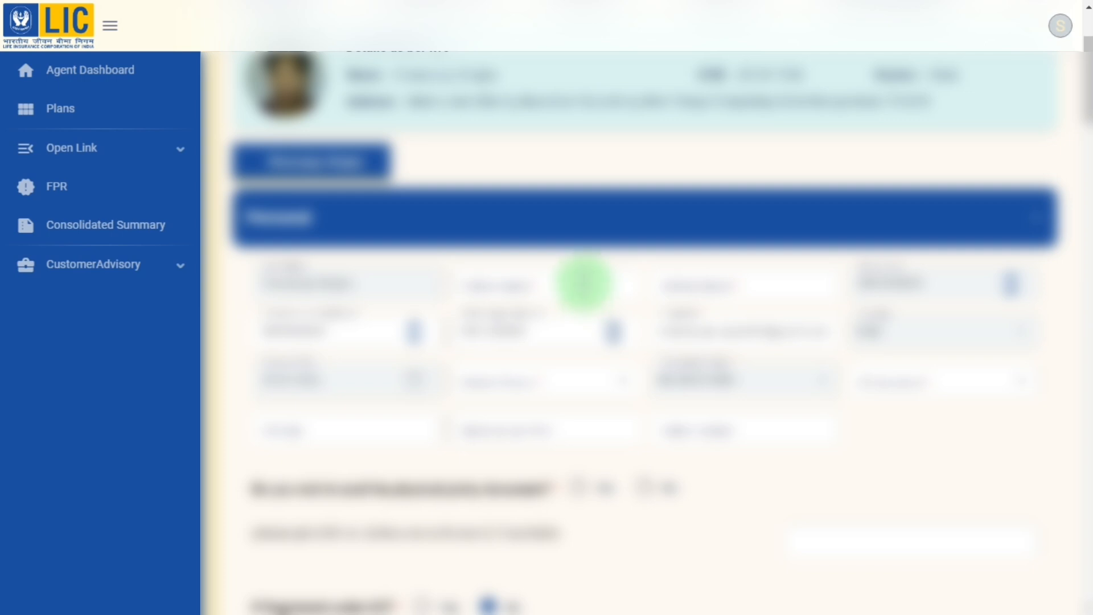
pyautogui.scroll(-1, 583, 283)
# - Fill the empty personal detail field with 000
pyautogui.click(324, 352)
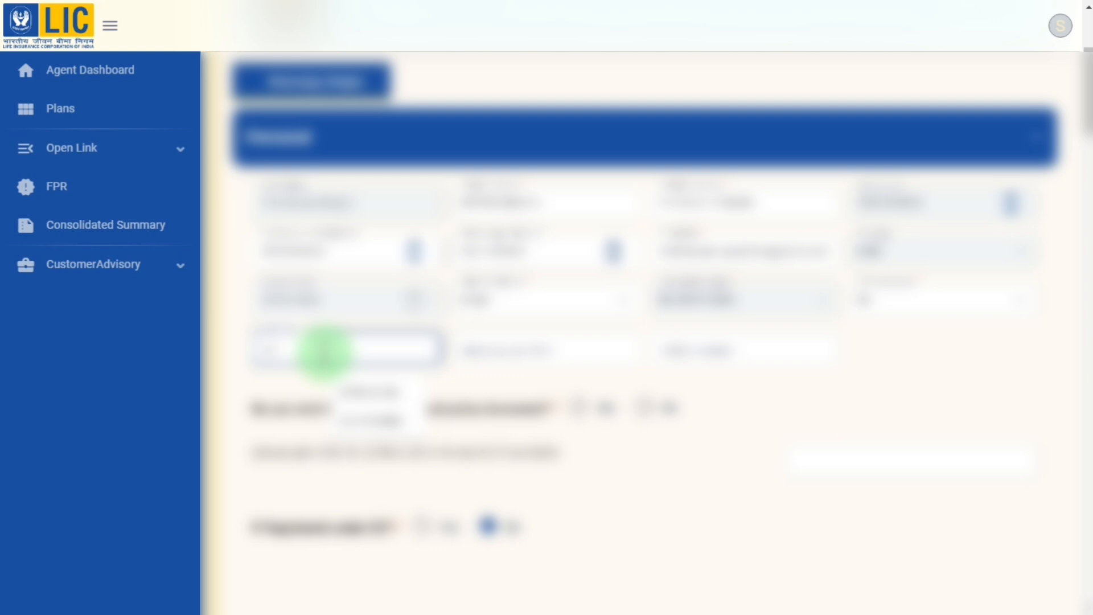
pyautogui.write('000')
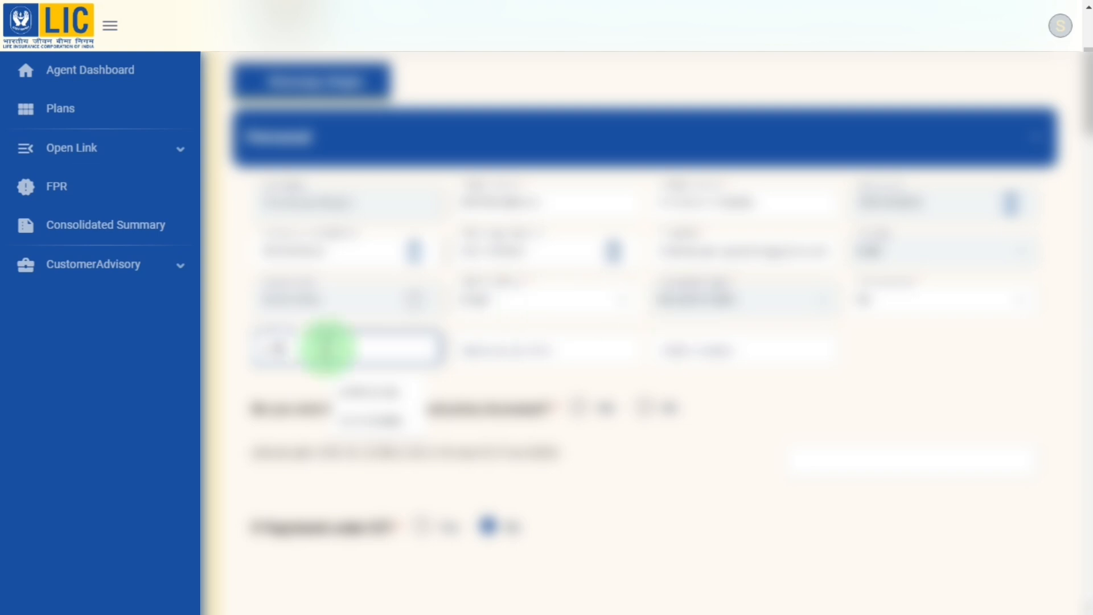
pyautogui.click(509, 345)
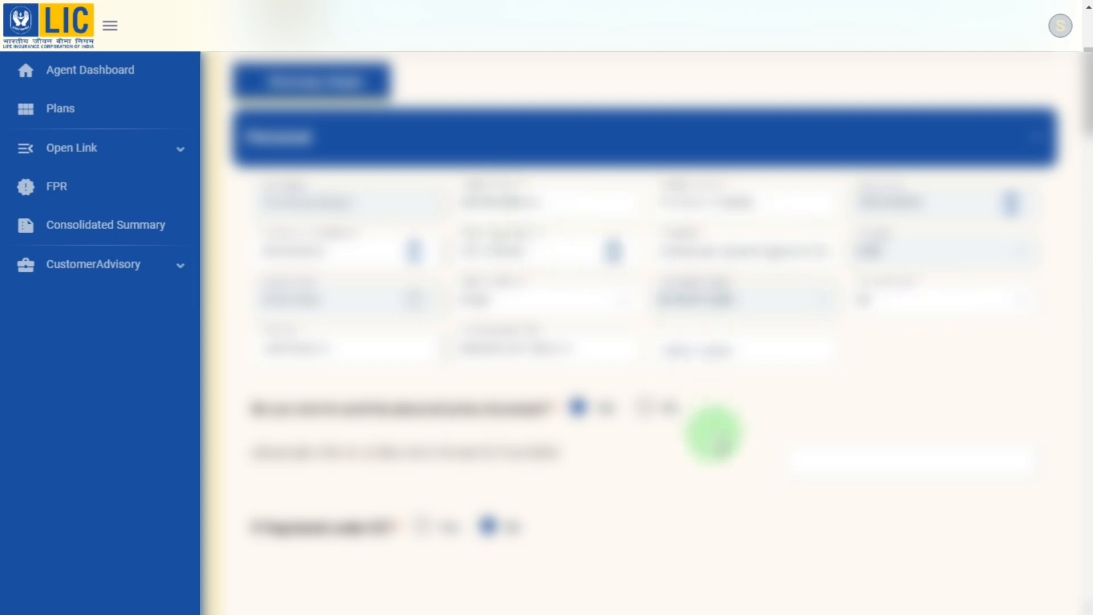
# - Set the communication address same as the permanent address and review the Additional Info fields
pyautogui.scroll(-8, 714, 436)
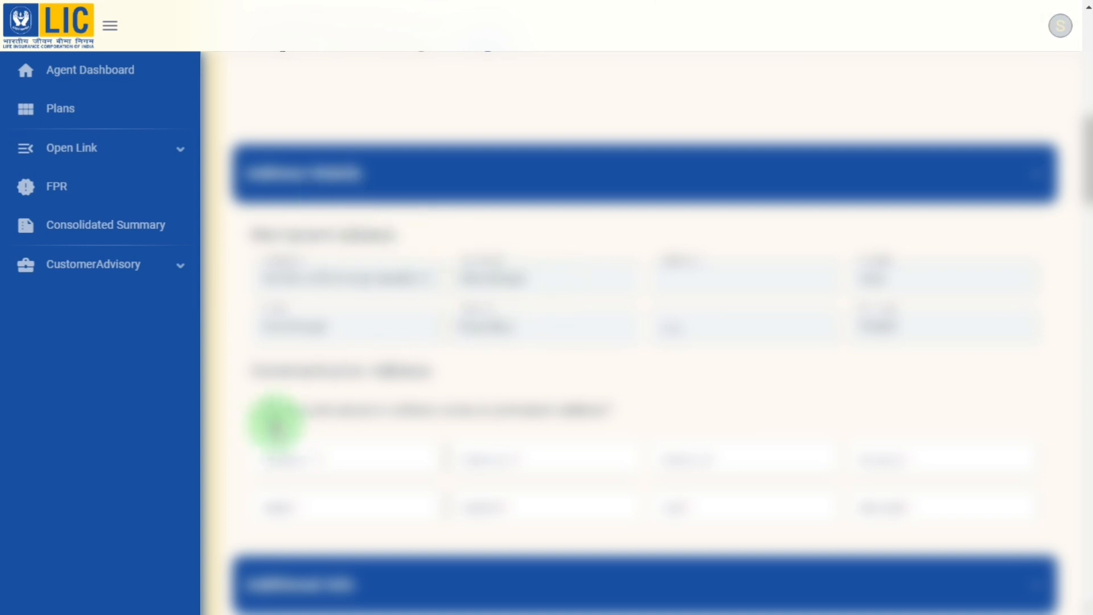
pyautogui.click(270, 413)
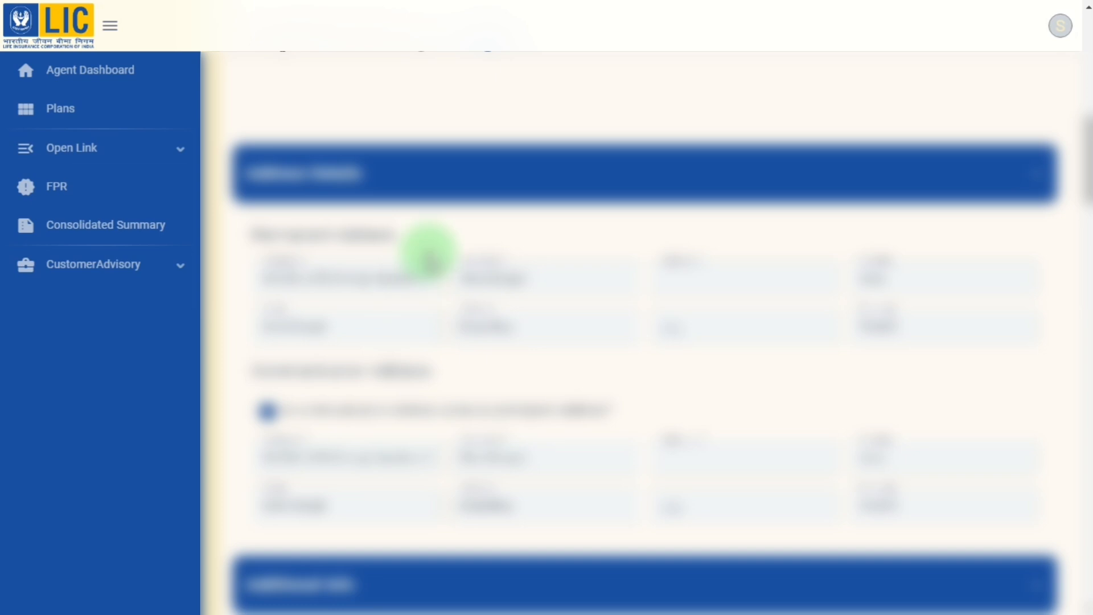
pyautogui.scroll(-7, 555, 436)
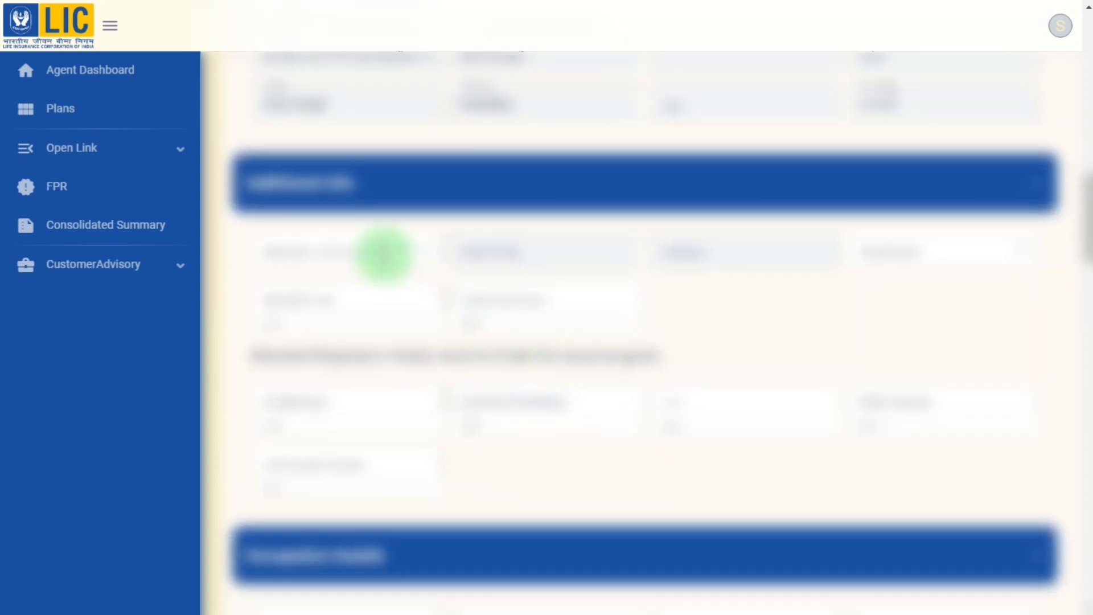
pyautogui.click(383, 249)
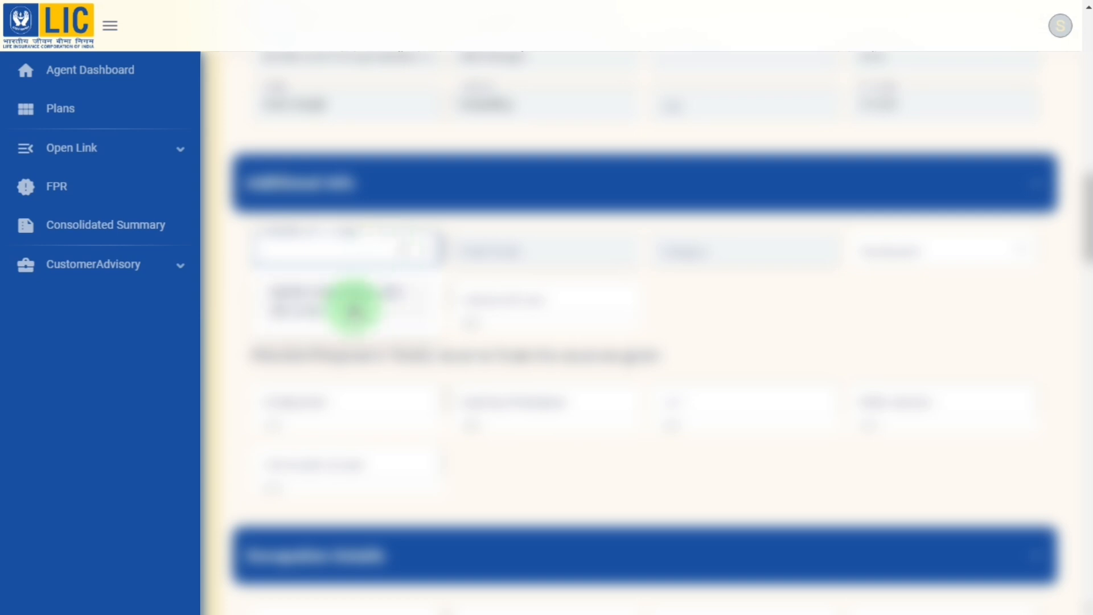
pyautogui.scroll(-7, 561, 310)
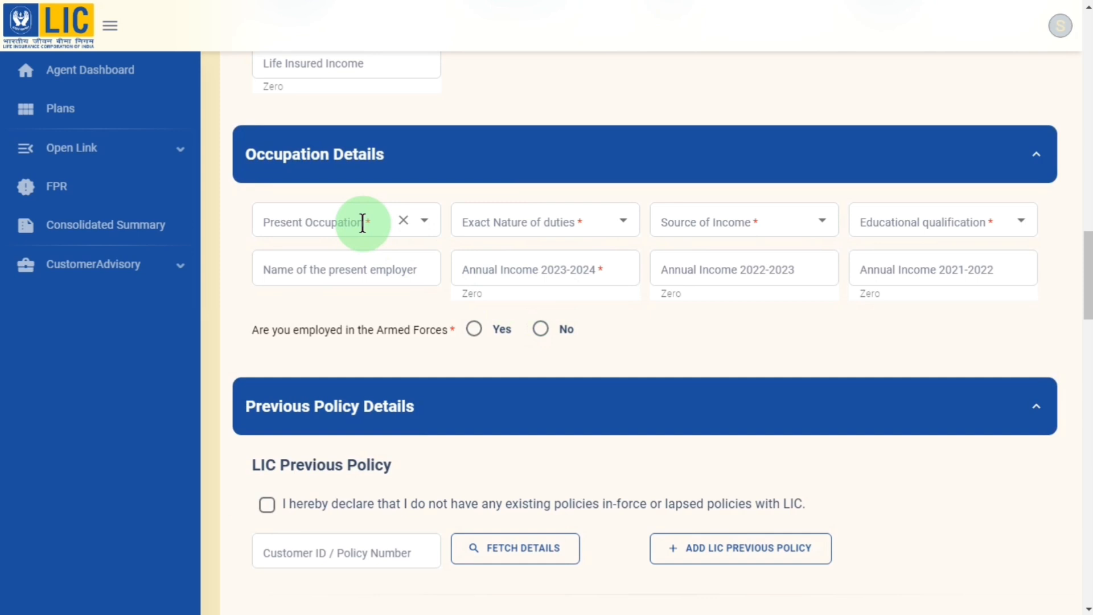
# - Set Present Occupation to Self-employed without Income Tax
pyautogui.click(362, 222)
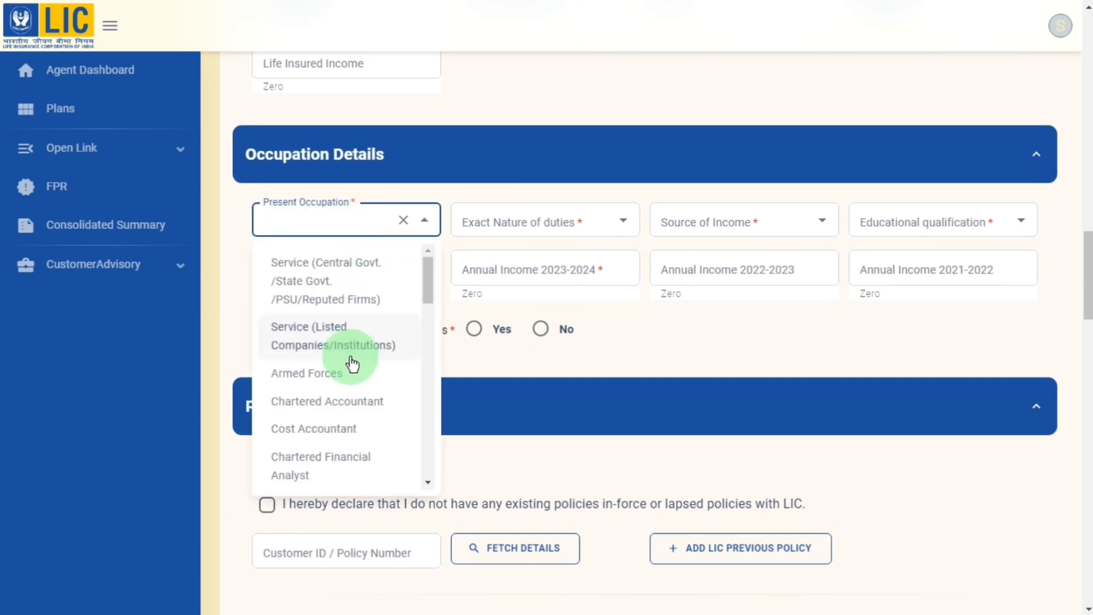
pyautogui.scroll(-6, 353, 379)
pyautogui.scroll(-5, 355, 400)
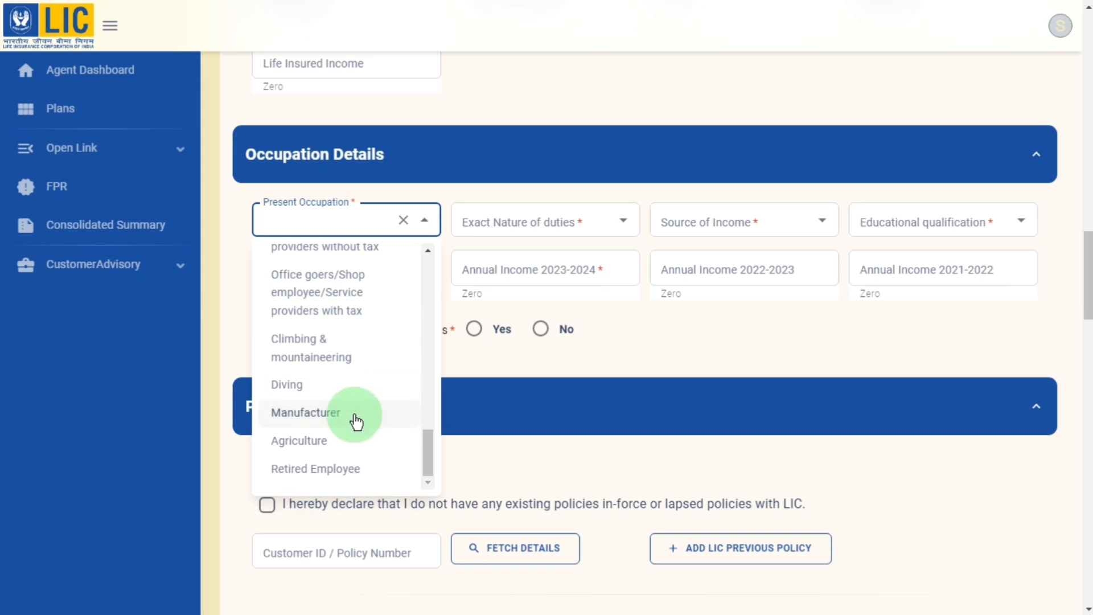
pyautogui.scroll(1, 356, 420)
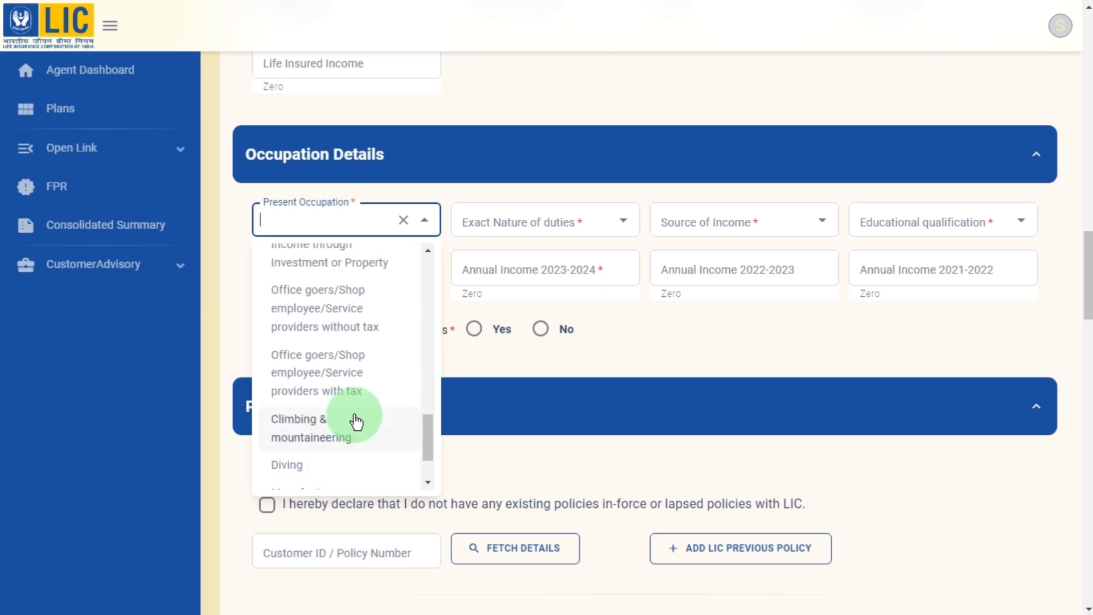
pyautogui.scroll(2, 357, 422)
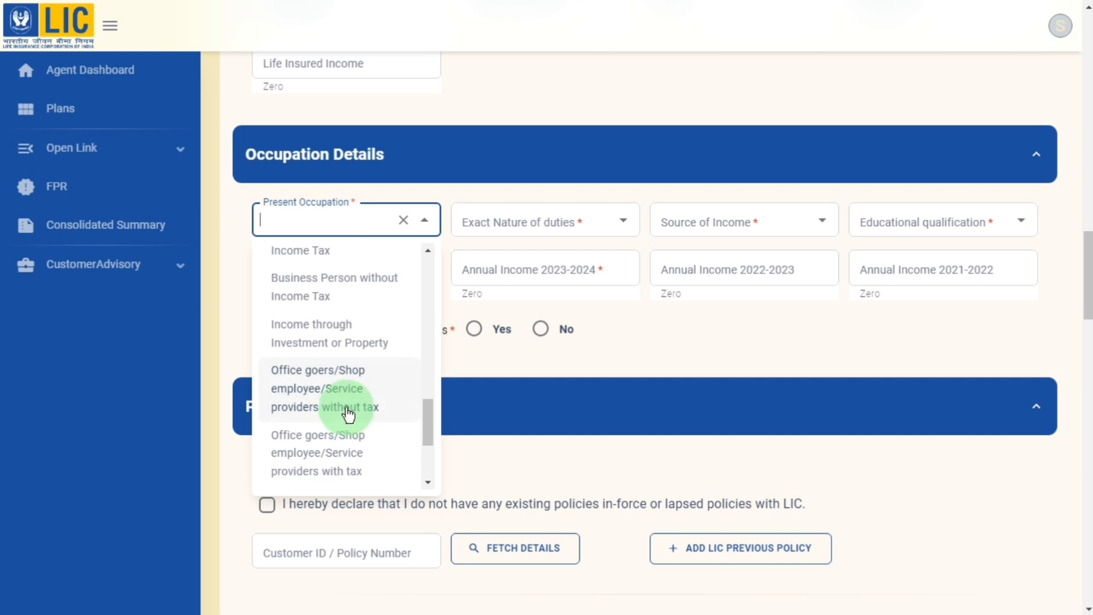
pyautogui.click(342, 402)
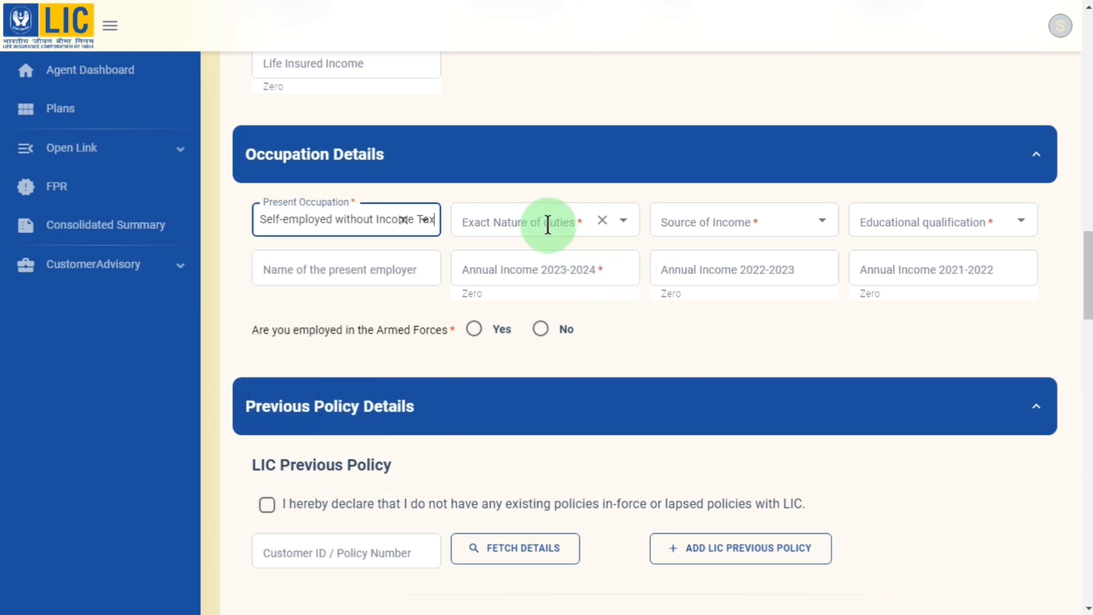
# - Set nature of duties to Business, source of income to Self Employed, and Armed Forces to No
pyautogui.click(713, 224)
pyautogui.click(736, 211)
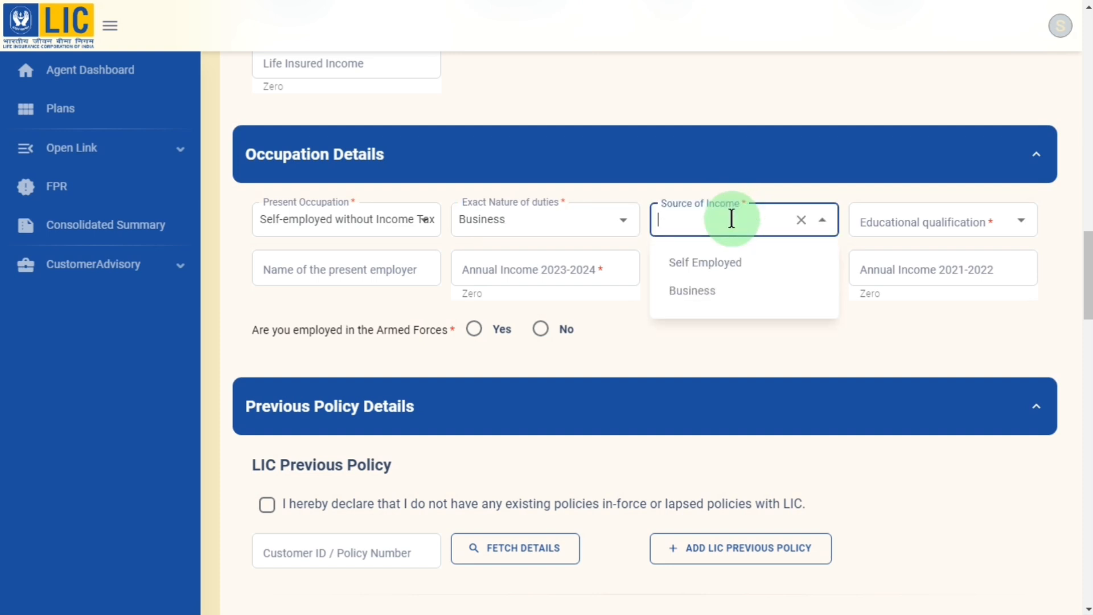
pyautogui.click(724, 251)
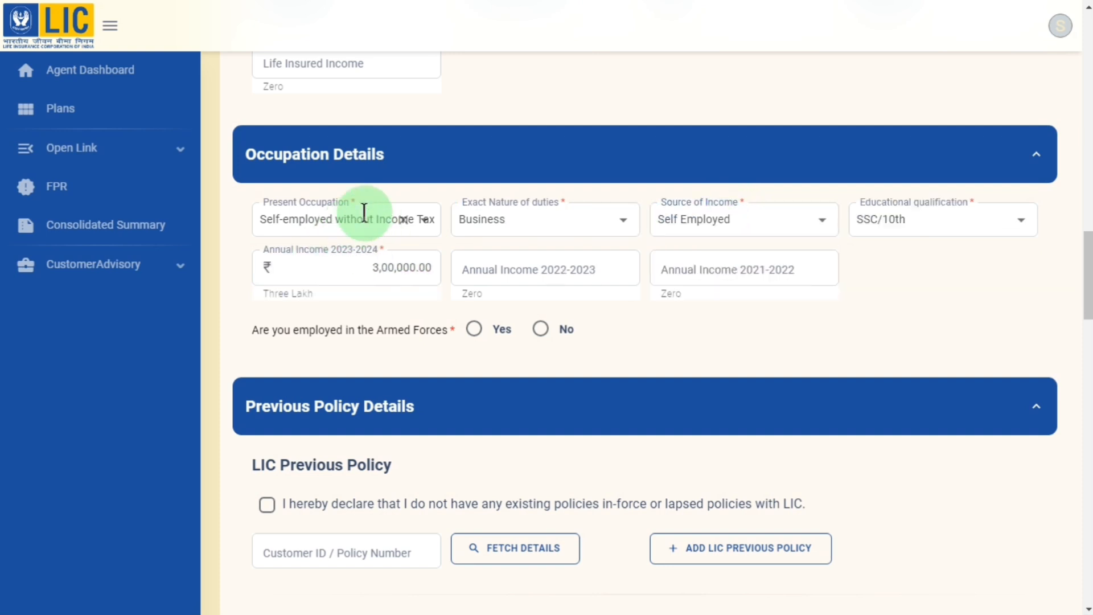
pyautogui.click(544, 326)
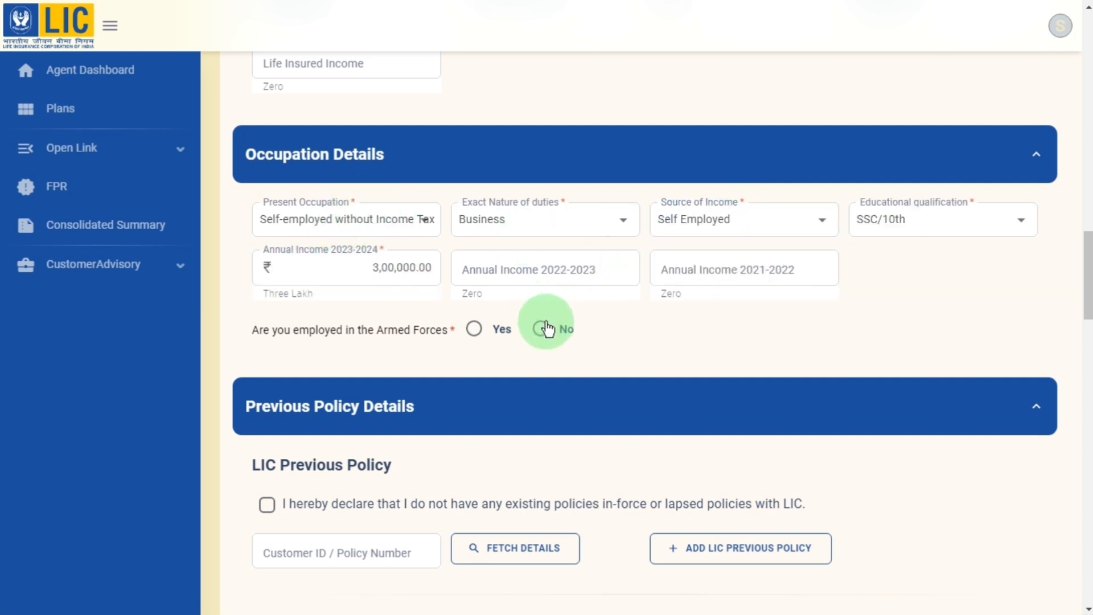
pyautogui.scroll(-3, 597, 316)
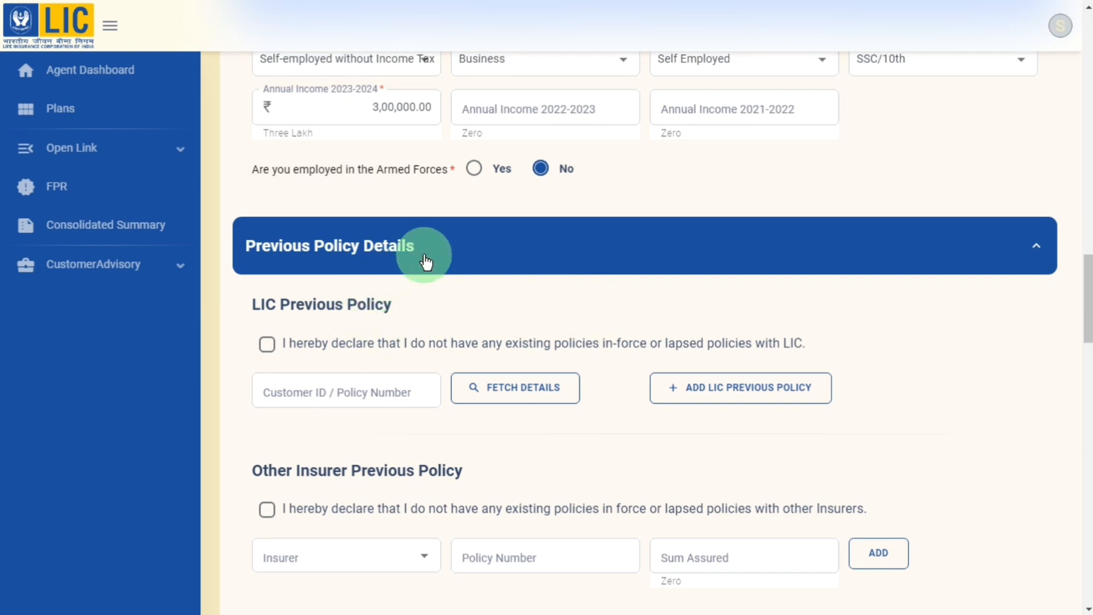
# - Tick the no-existing-policy declarations for both LIC and other insurers
pyautogui.scroll(-1, 427, 257)
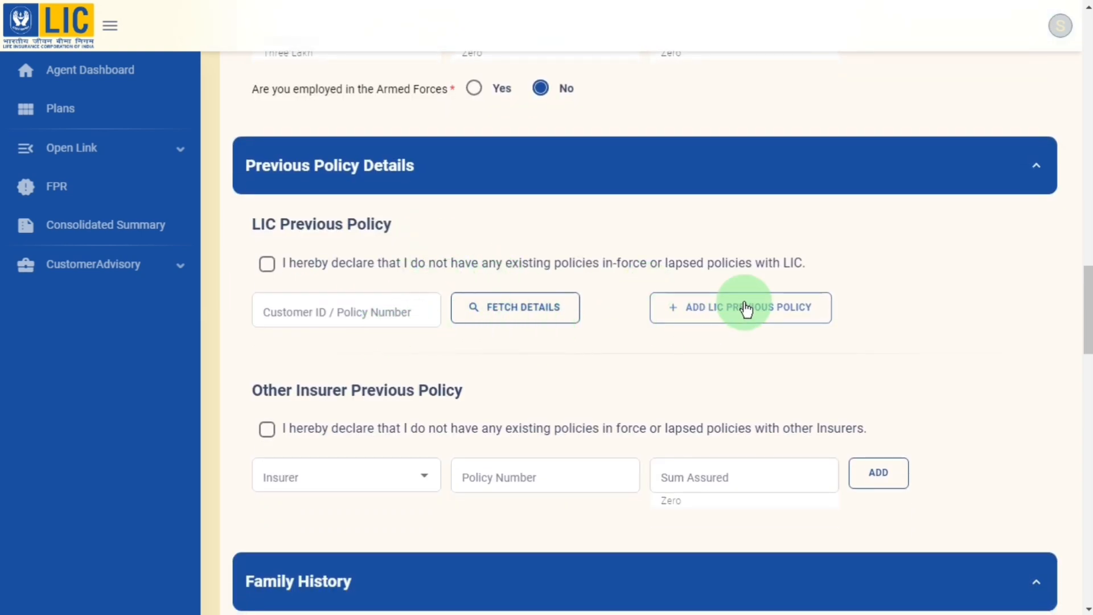
pyautogui.click(267, 264)
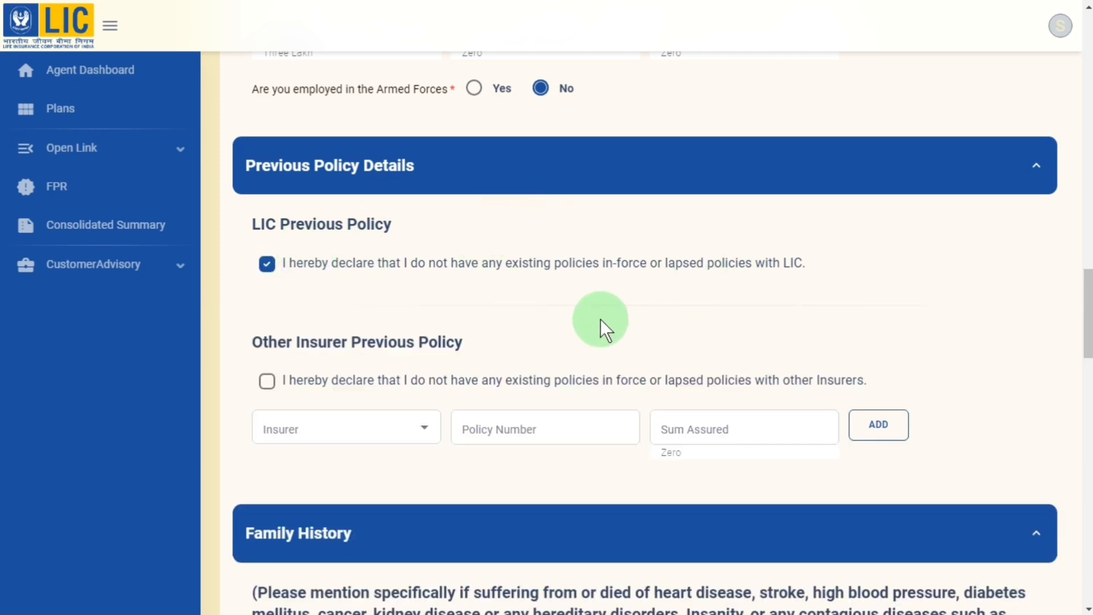
pyautogui.scroll(-2, 570, 324)
pyautogui.scroll(1, 325, 298)
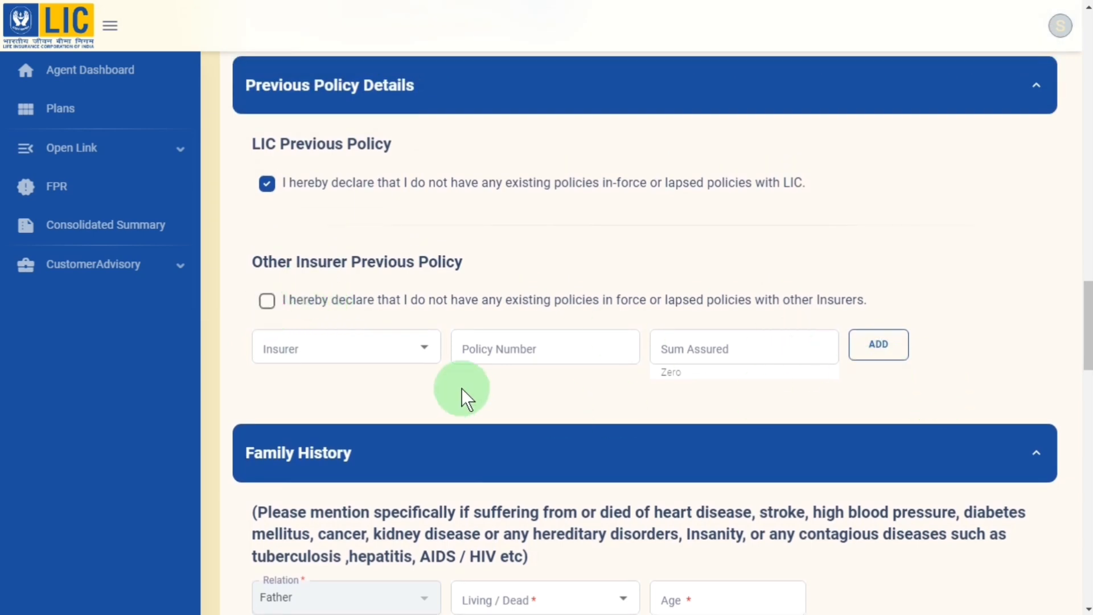
pyautogui.click(267, 302)
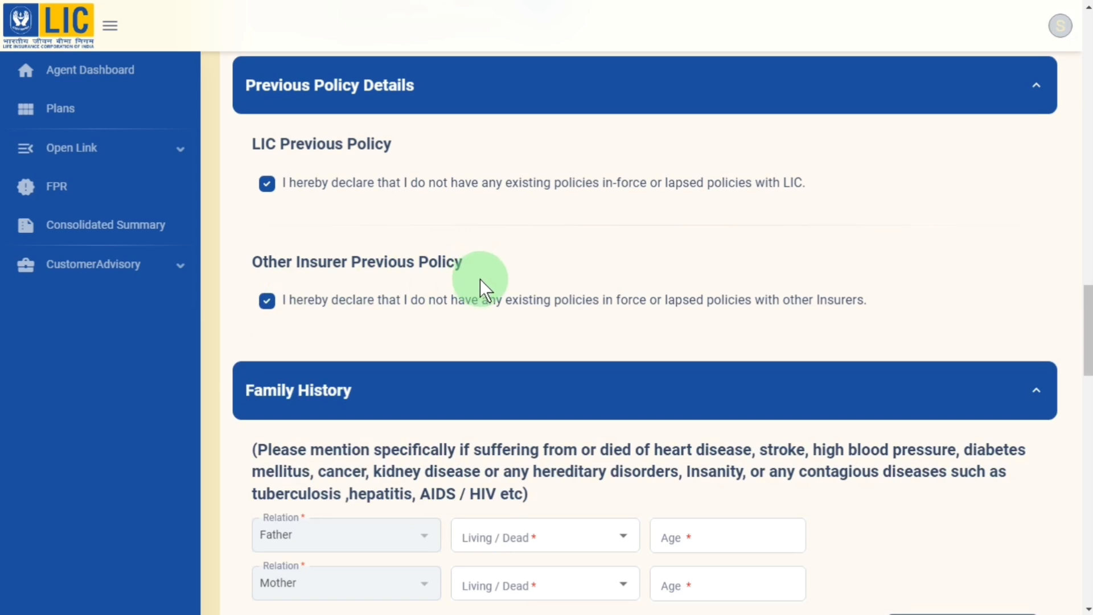
pyautogui.scroll(-4, 480, 279)
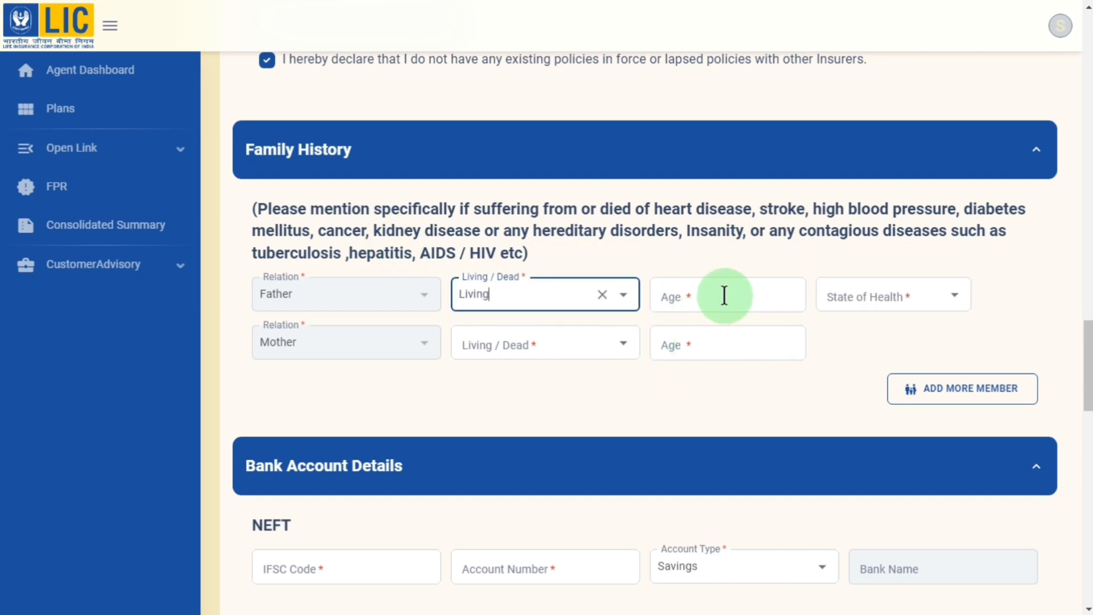
# - Record the father as age 64 in Good health and the mother as Living, age 60, Good health
pyautogui.click(725, 295)
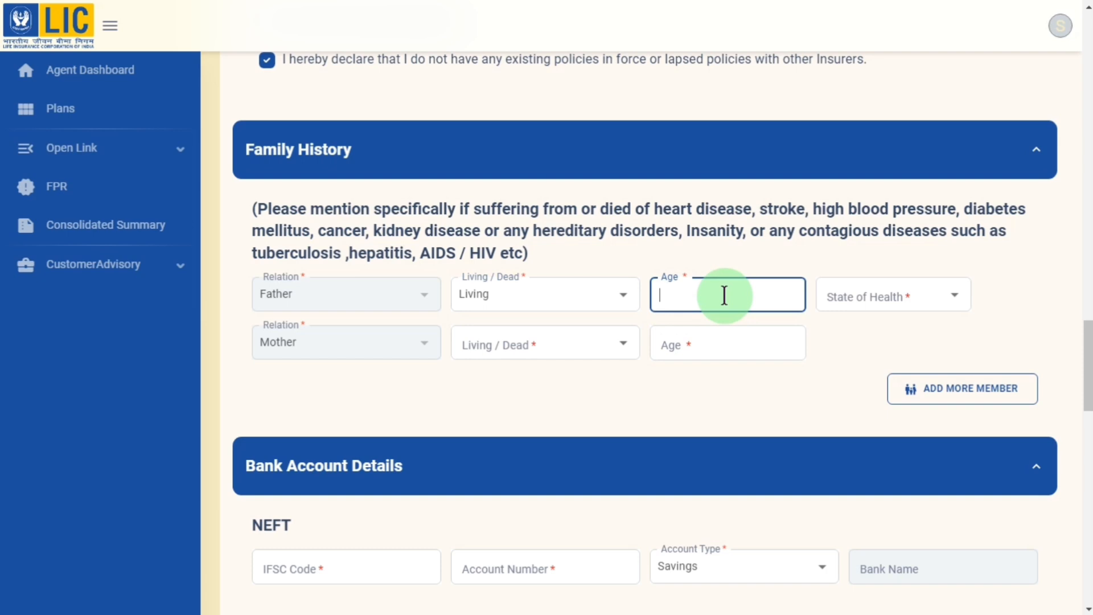
pyautogui.write('64')
pyautogui.click(860, 295)
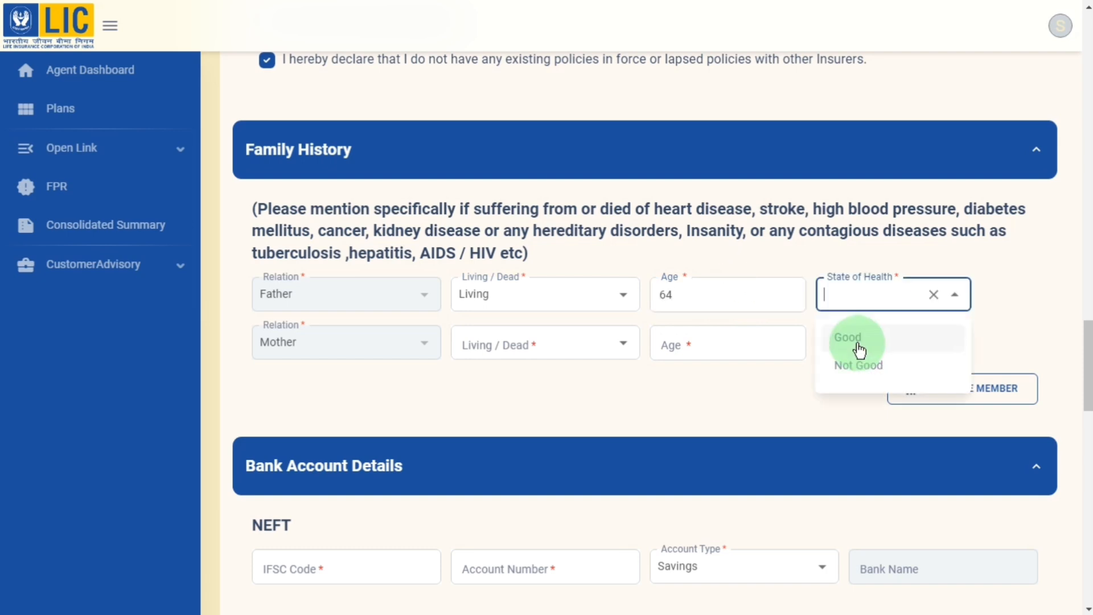
pyautogui.click(857, 342)
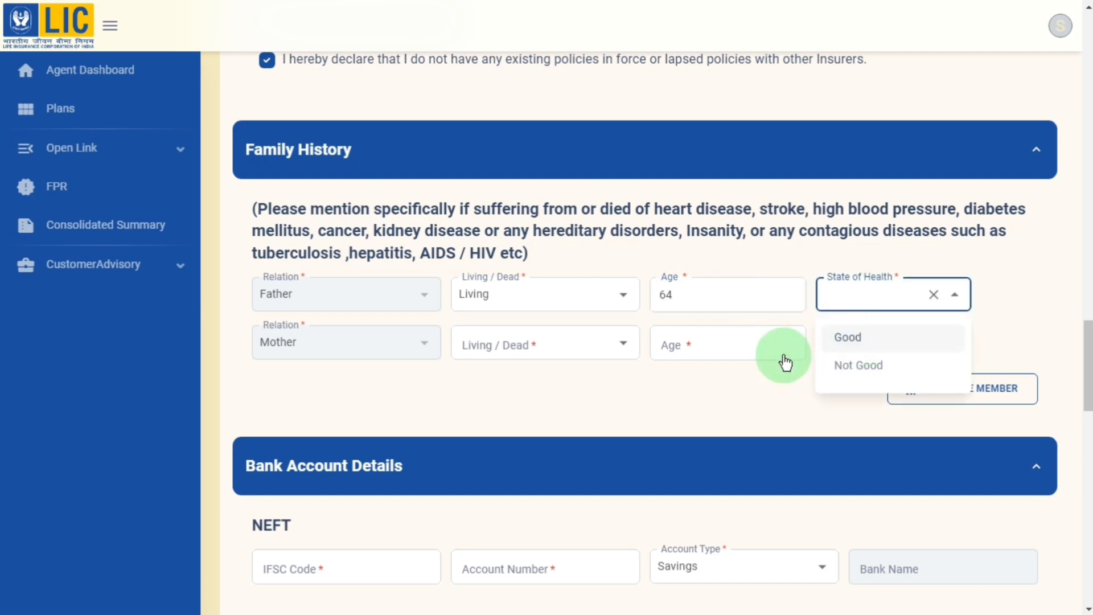
pyautogui.click(506, 342)
pyautogui.click(501, 393)
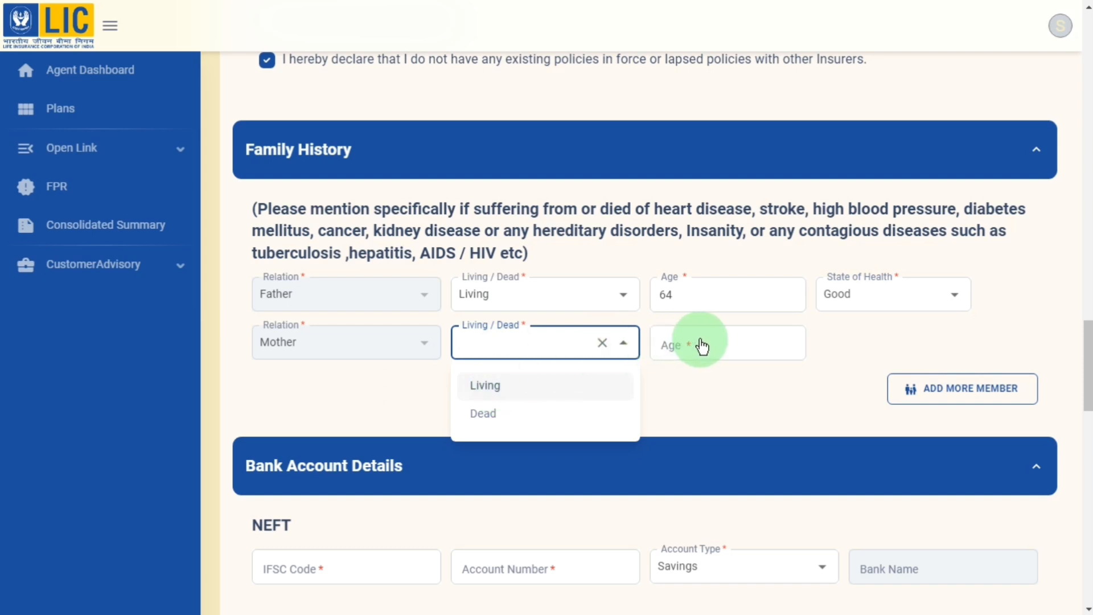
pyautogui.click(689, 342)
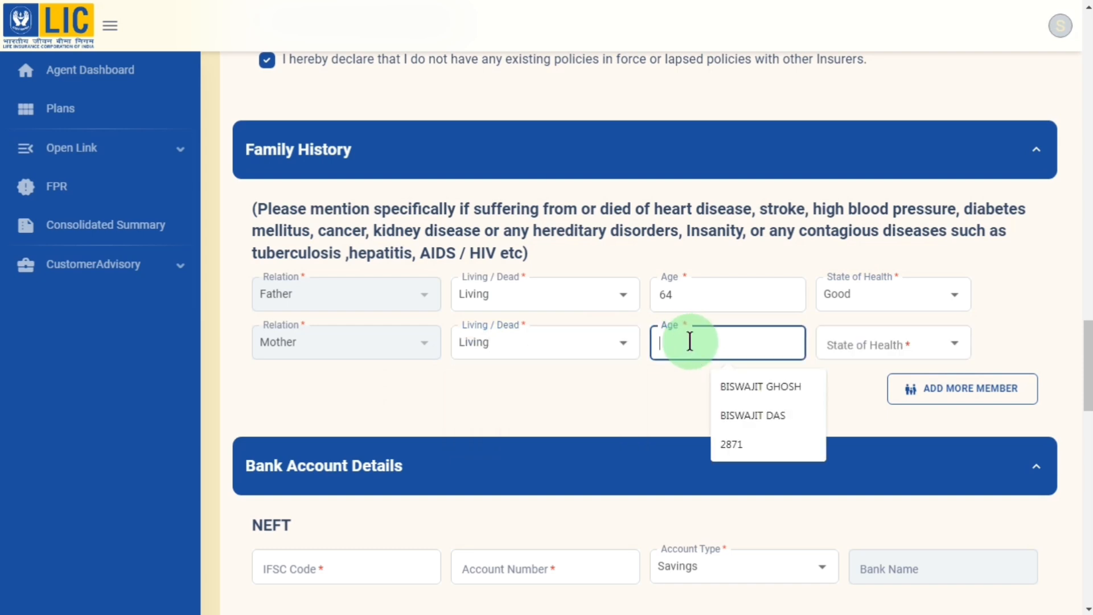
pyautogui.write('60')
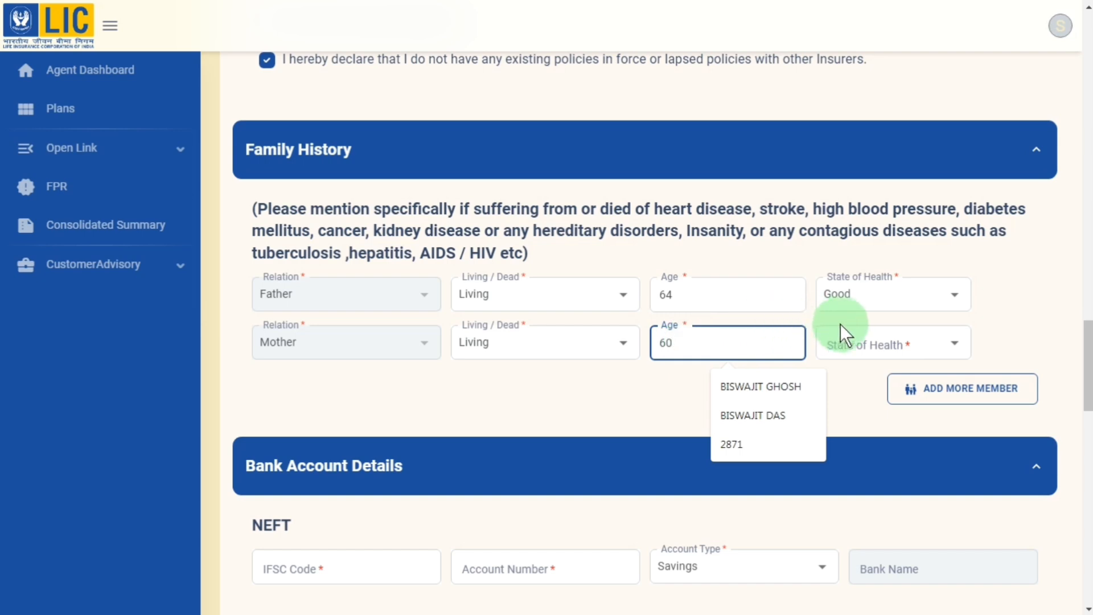
pyautogui.click(870, 342)
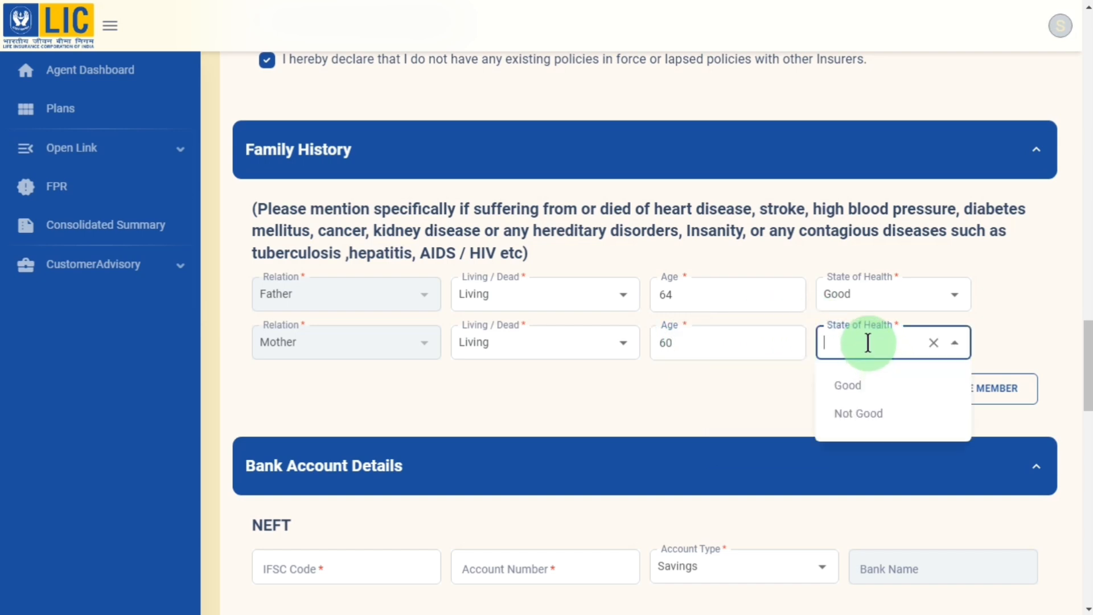
pyautogui.click(852, 388)
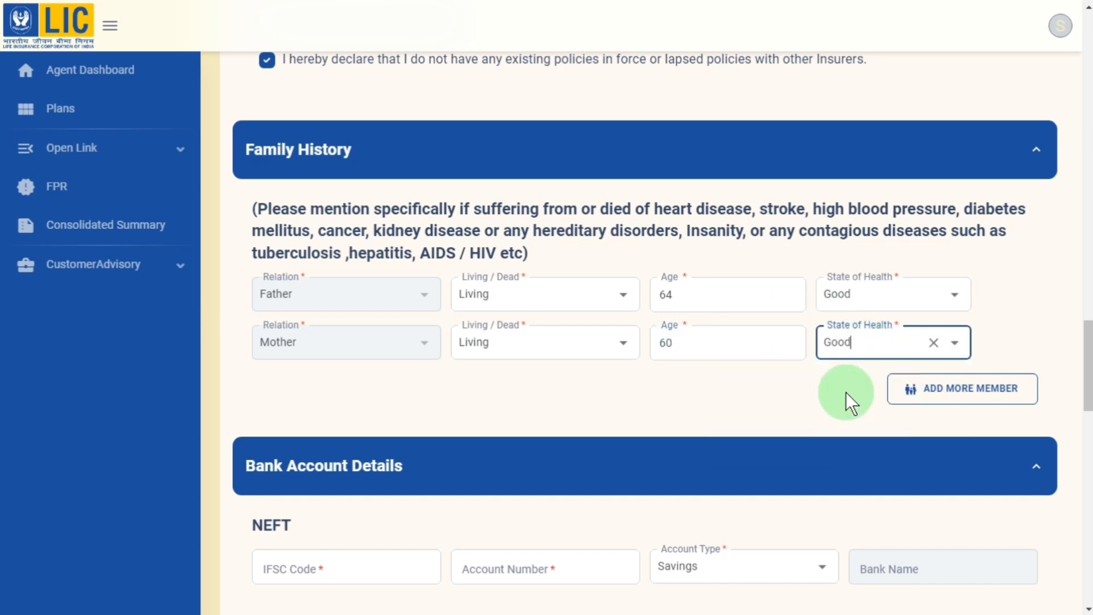
# - Add a family member row for a Sister: Living, age 32, health Good
pyautogui.click(979, 393)
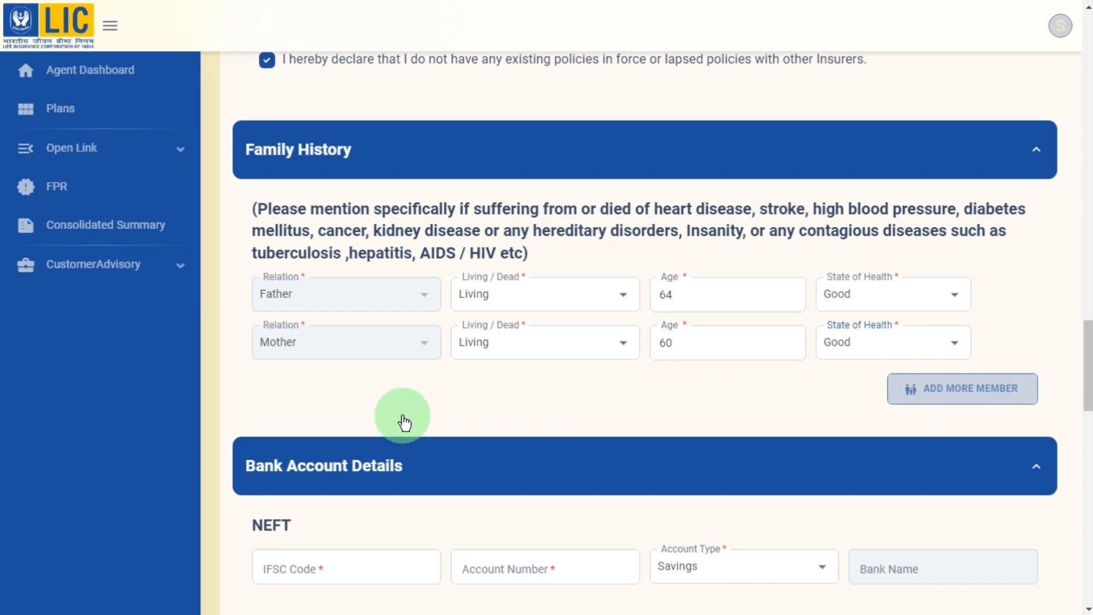
pyautogui.click(355, 390)
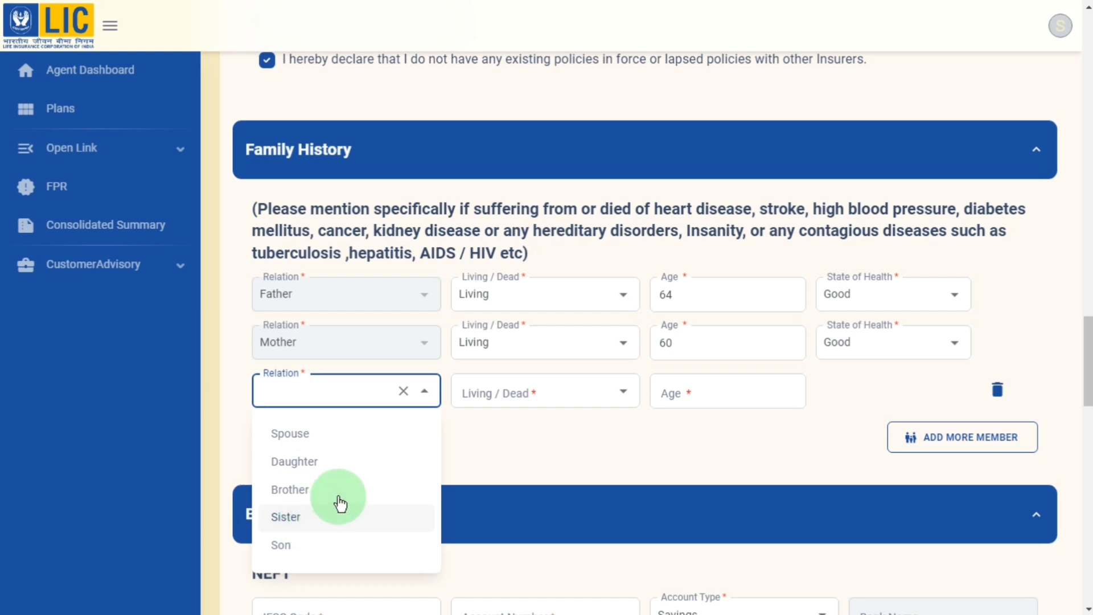
pyautogui.click(308, 525)
pyautogui.click(479, 390)
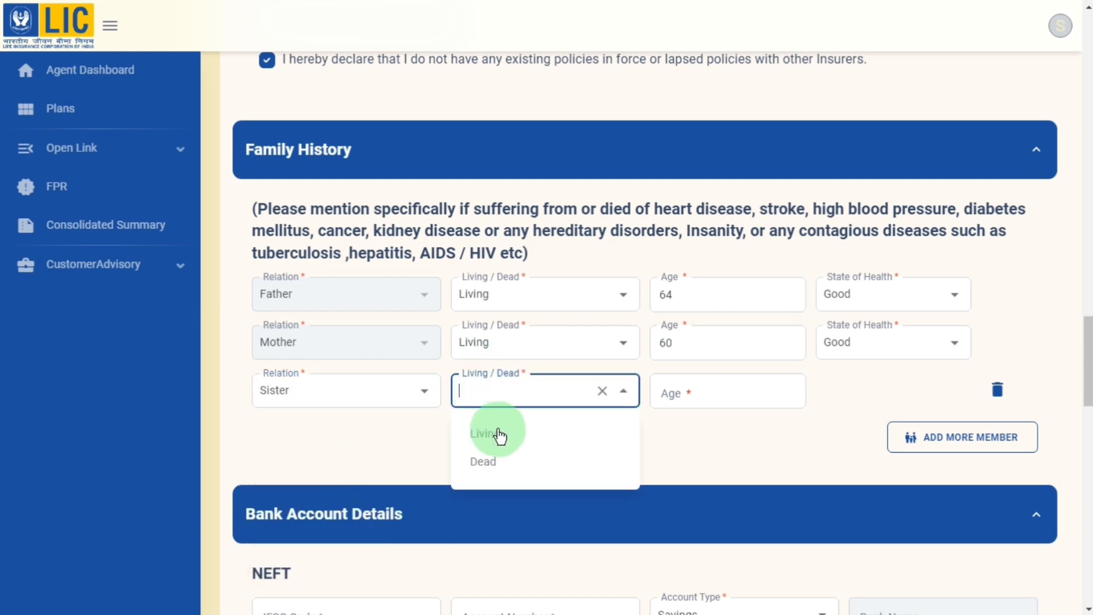
pyautogui.click(500, 435)
pyautogui.click(699, 389)
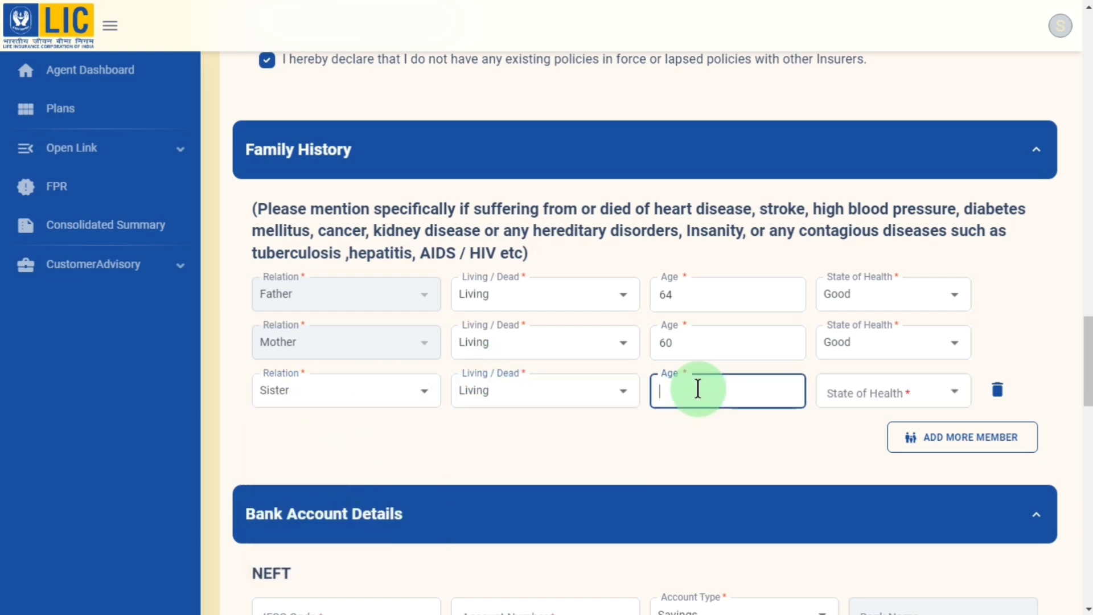
pyautogui.write('32')
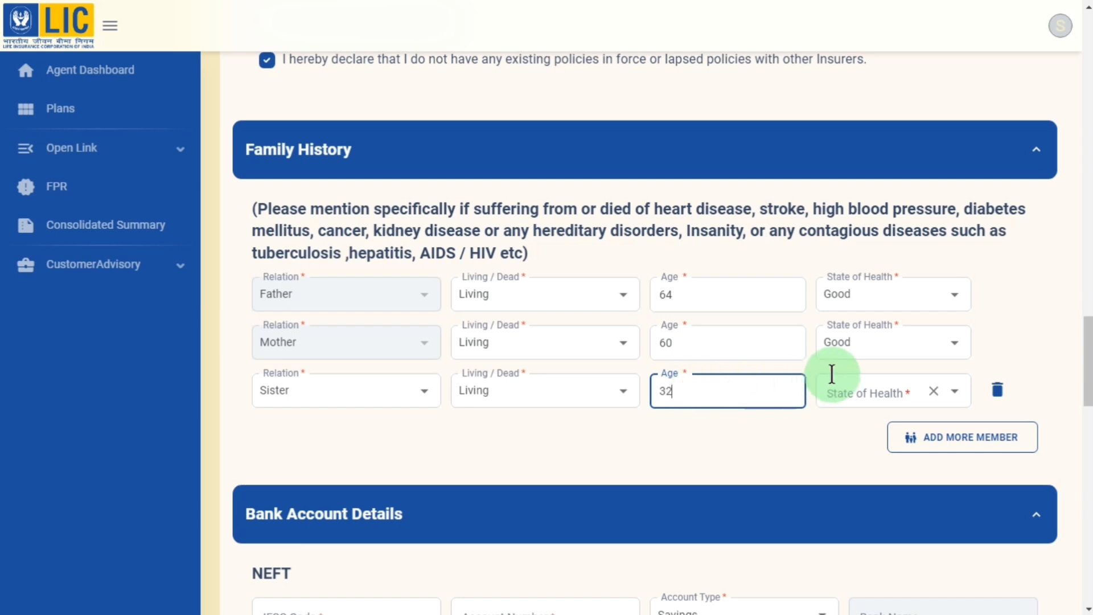
pyautogui.click(879, 399)
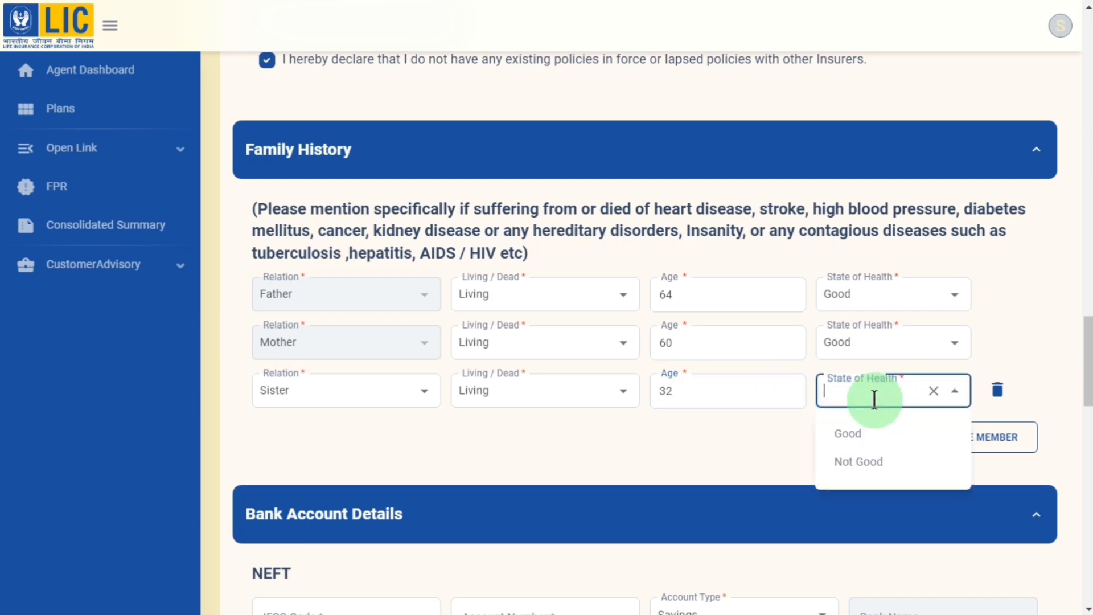
pyautogui.click(871, 440)
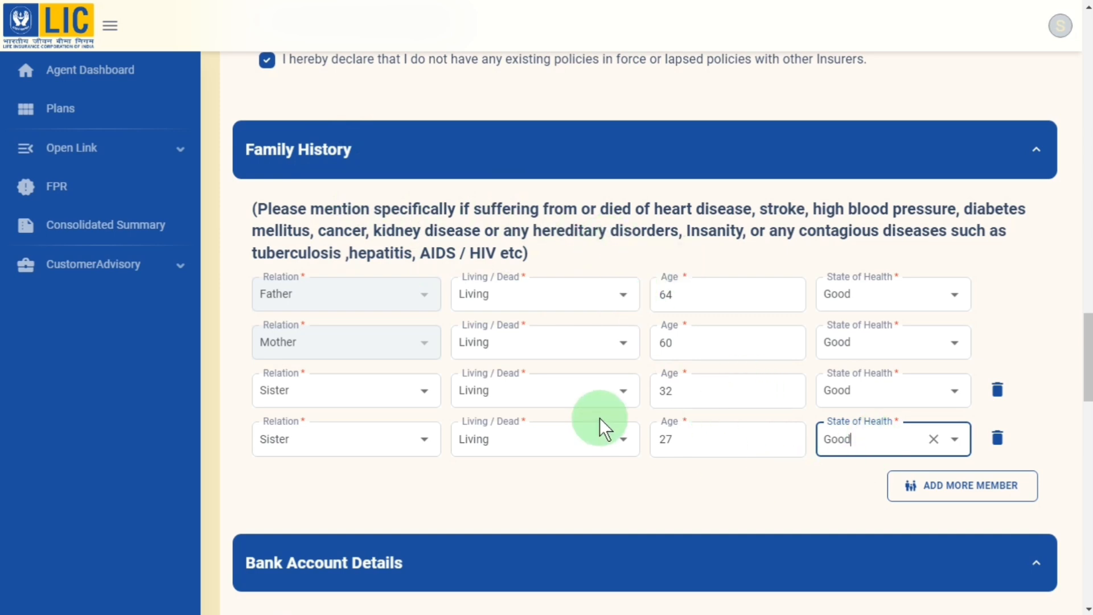
pyautogui.scroll(-5, 600, 418)
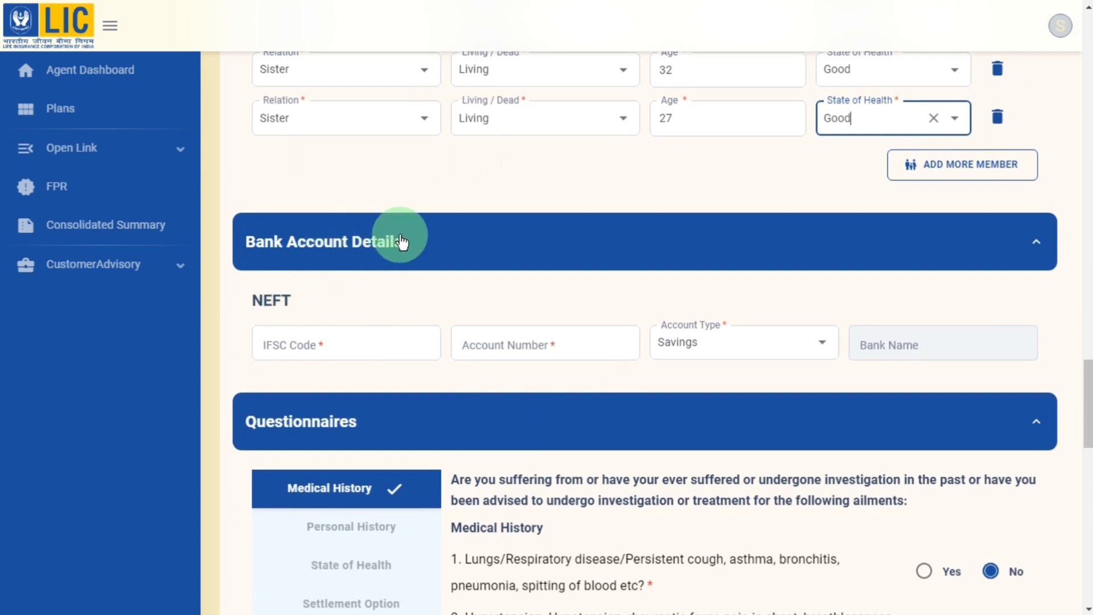
# - Enter IFSC code SBIN0001234 and the bank account number so the bank name auto-fills
pyautogui.scroll(-1, 415, 251)
pyautogui.click(368, 270)
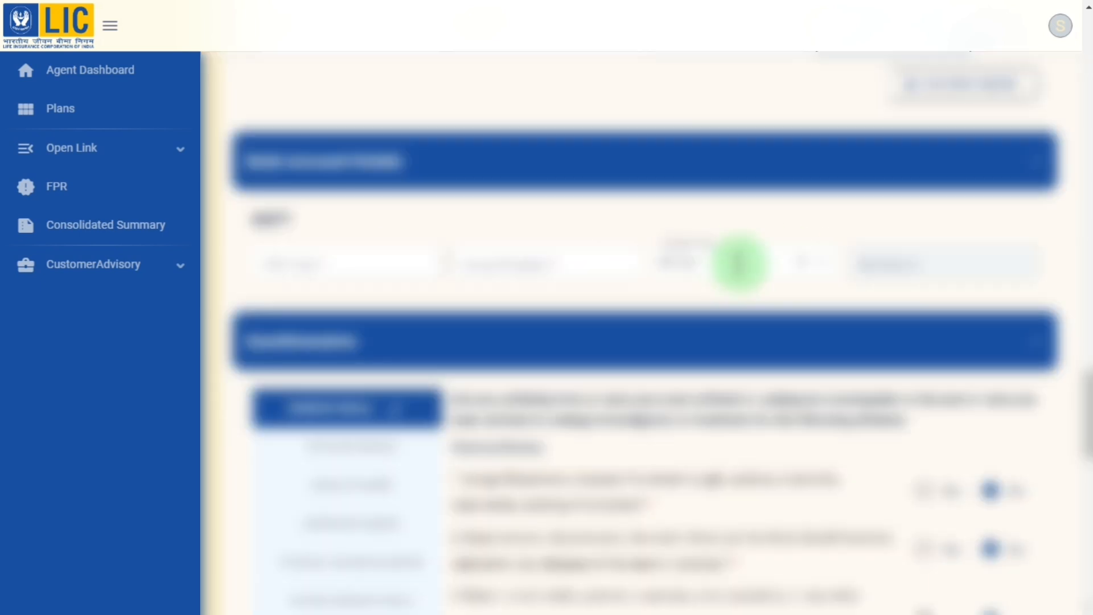
pyautogui.click(345, 257)
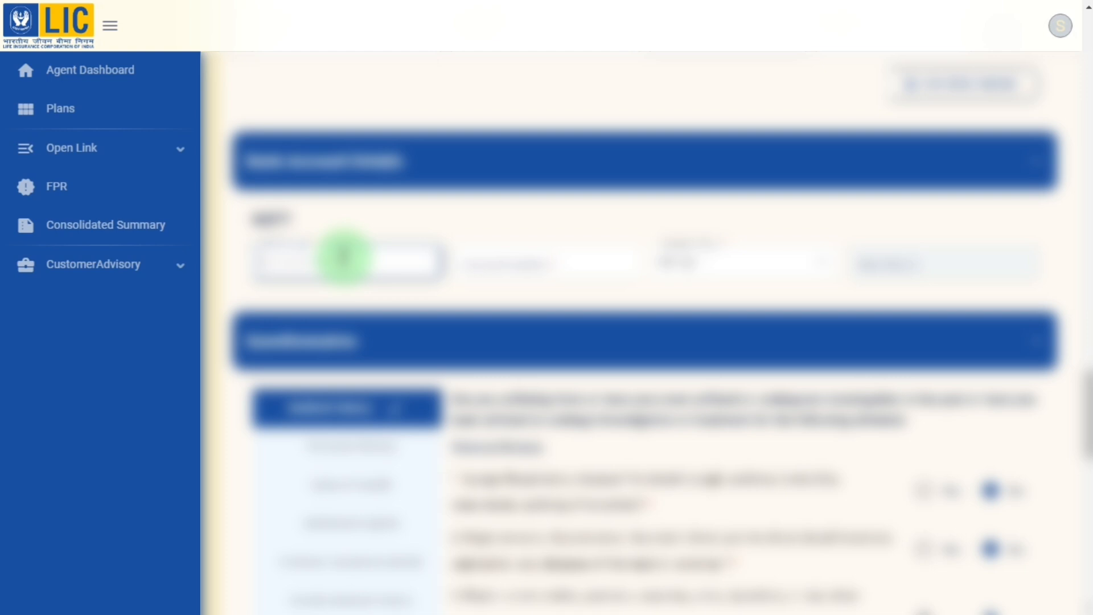
pyautogui.write('SBIN0001234')
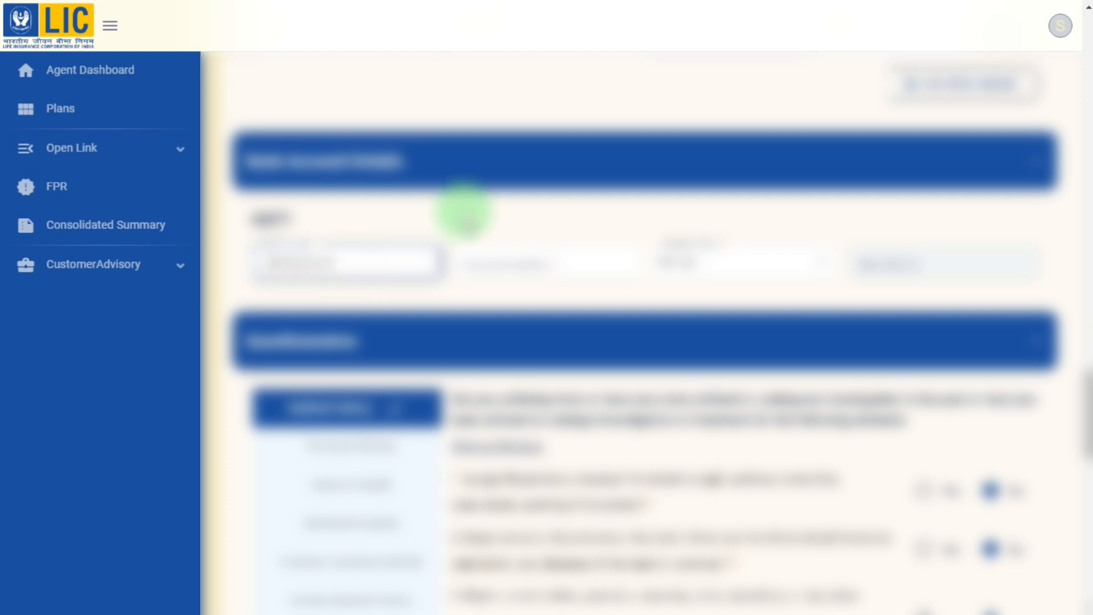
pyautogui.press('Tab')
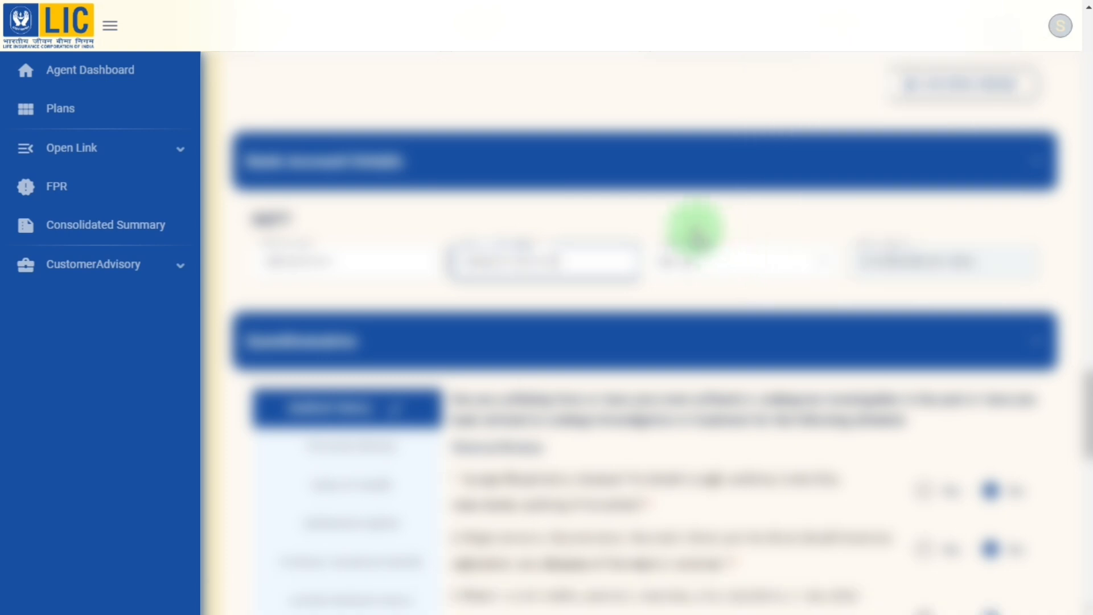
pyautogui.click(370, 203)
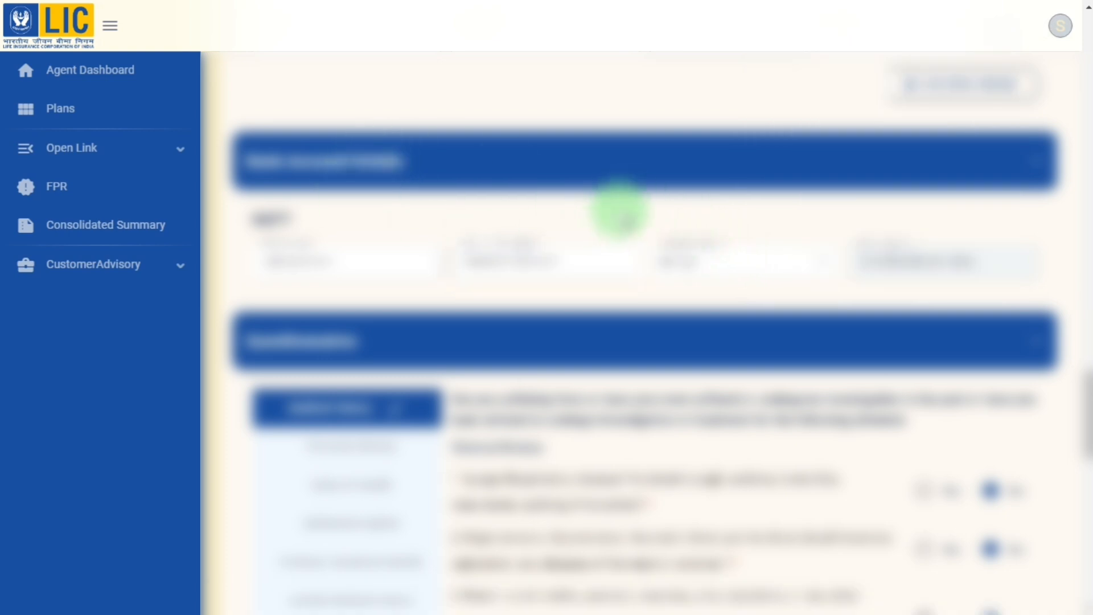
pyautogui.scroll(-4, 625, 224)
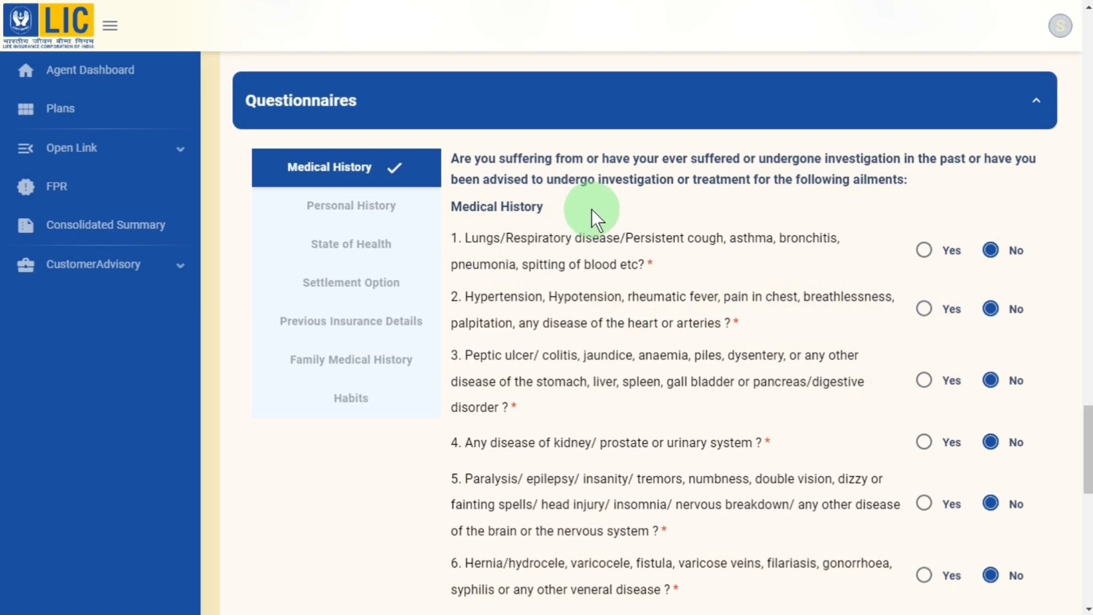
# - Move through the Personal History questionnaire to the State of Health questions
pyautogui.scroll(-5, 824, 384)
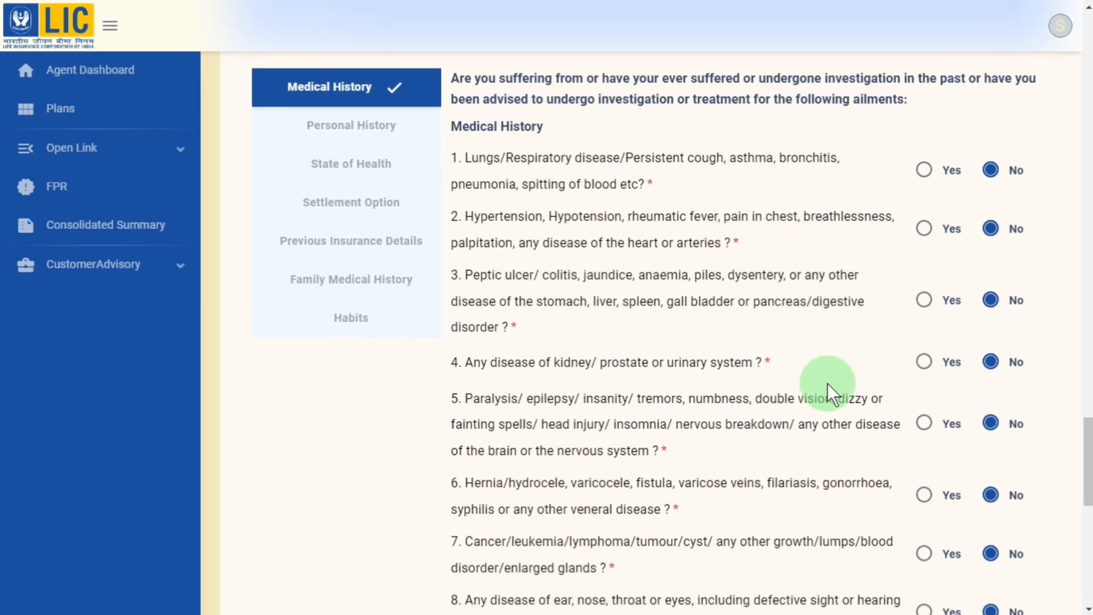
pyautogui.scroll(5, 843, 388)
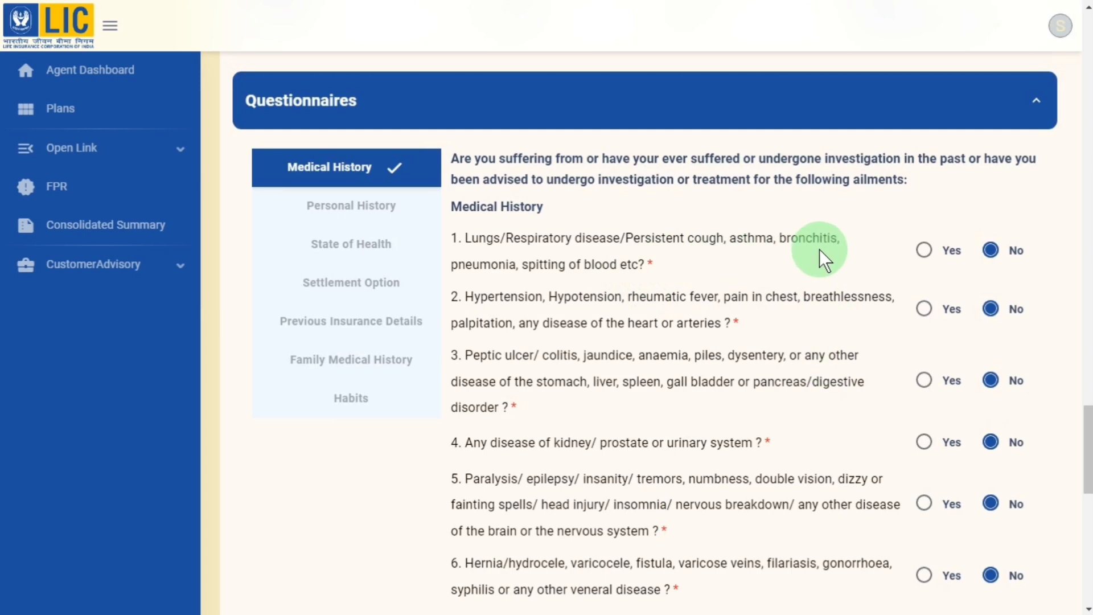
pyautogui.click(343, 211)
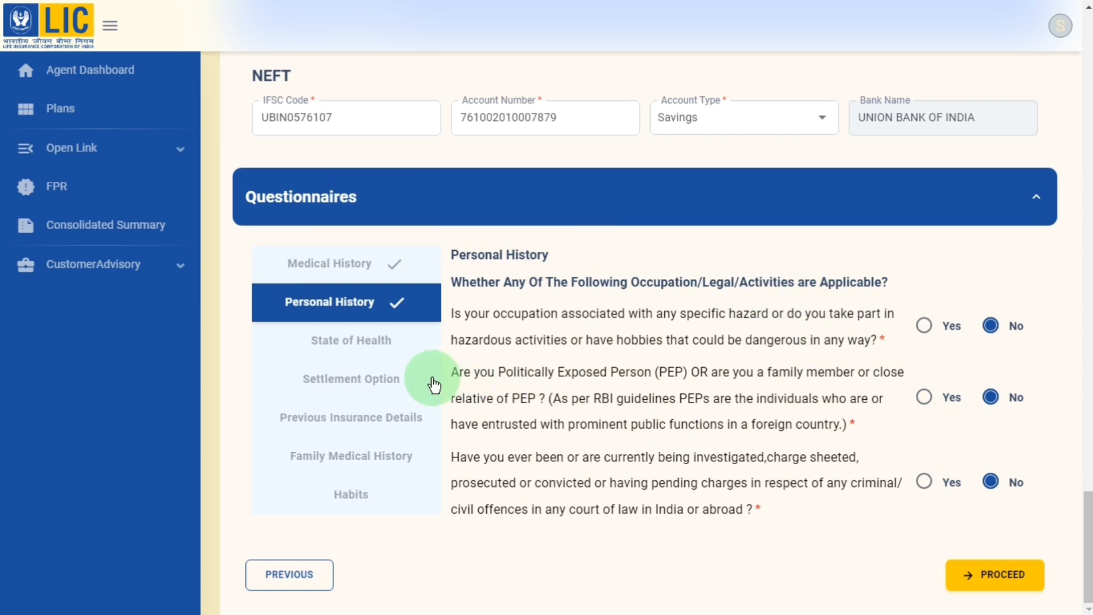
pyautogui.click(358, 352)
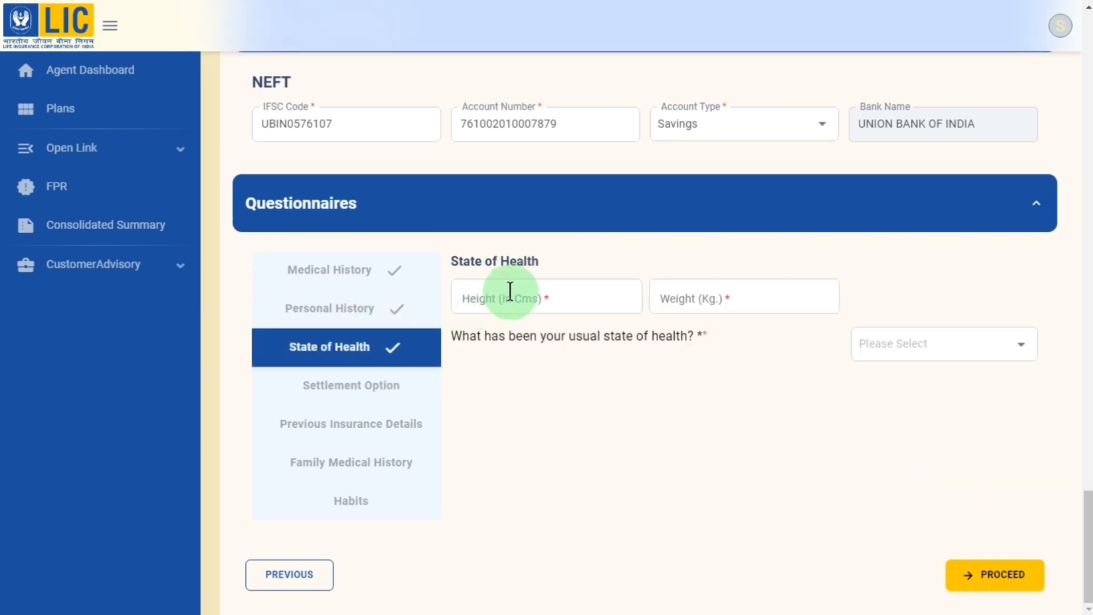
# - Enter height 168 and weight 67, set usual state of health to Good, and reach Settlement Option
pyautogui.click(558, 309)
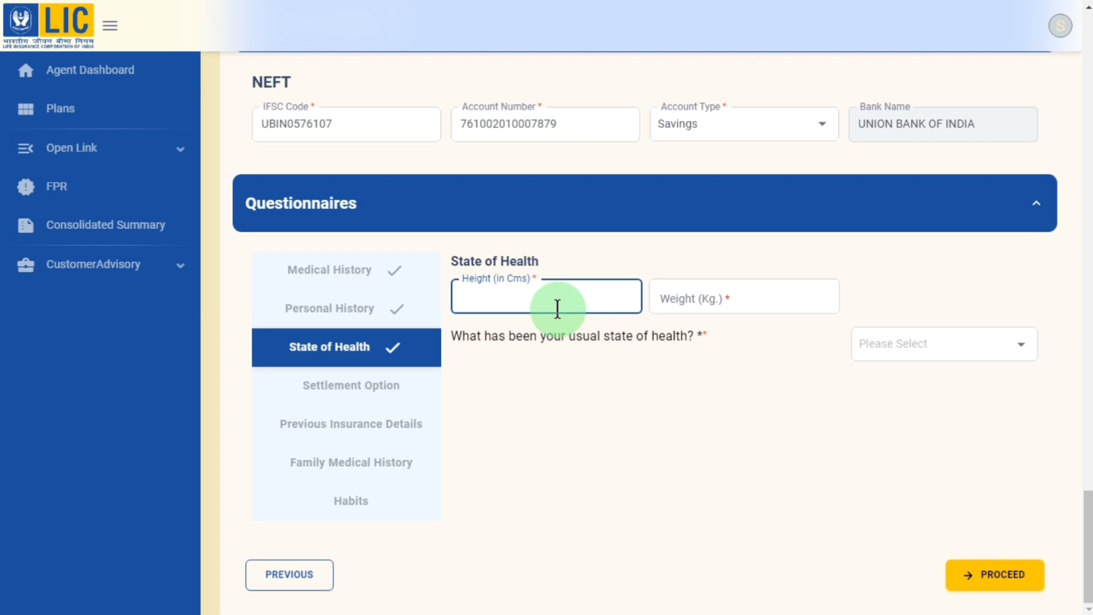
pyautogui.write('168')
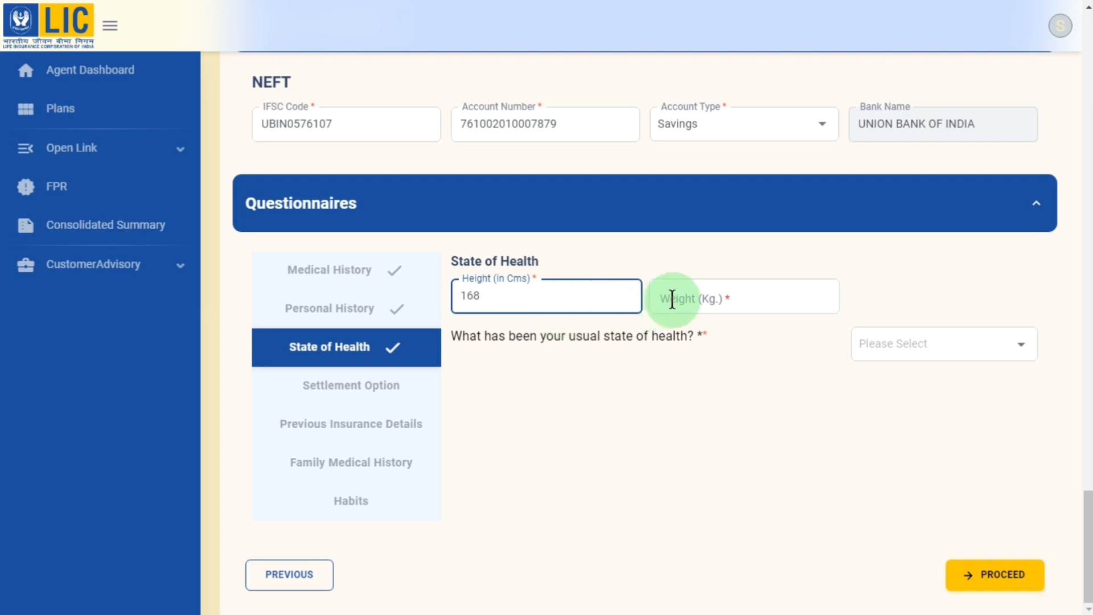
pyautogui.click(671, 300)
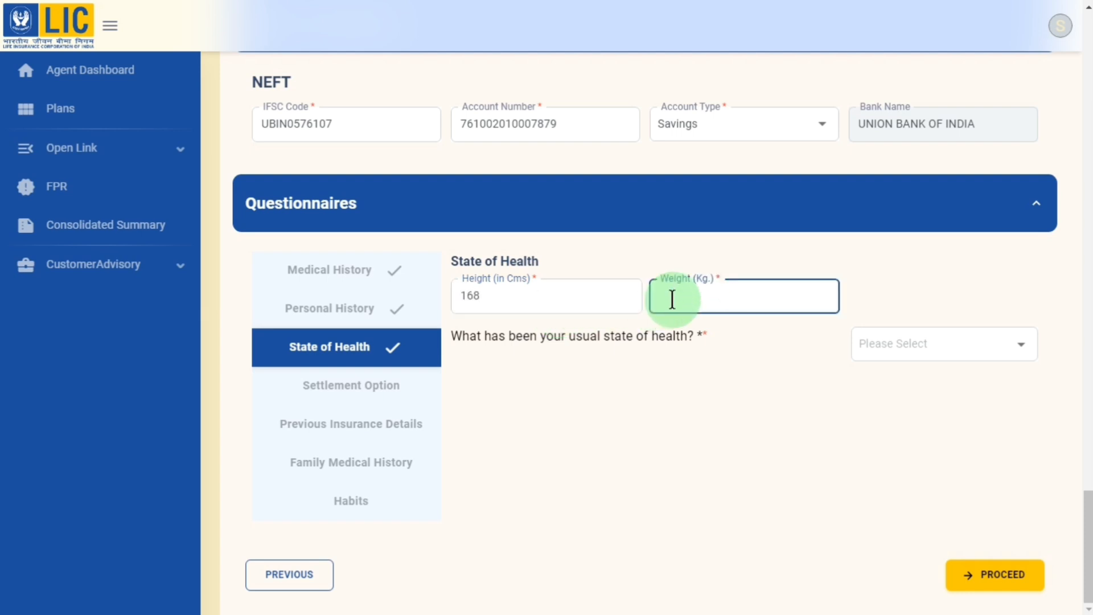
pyautogui.write('67')
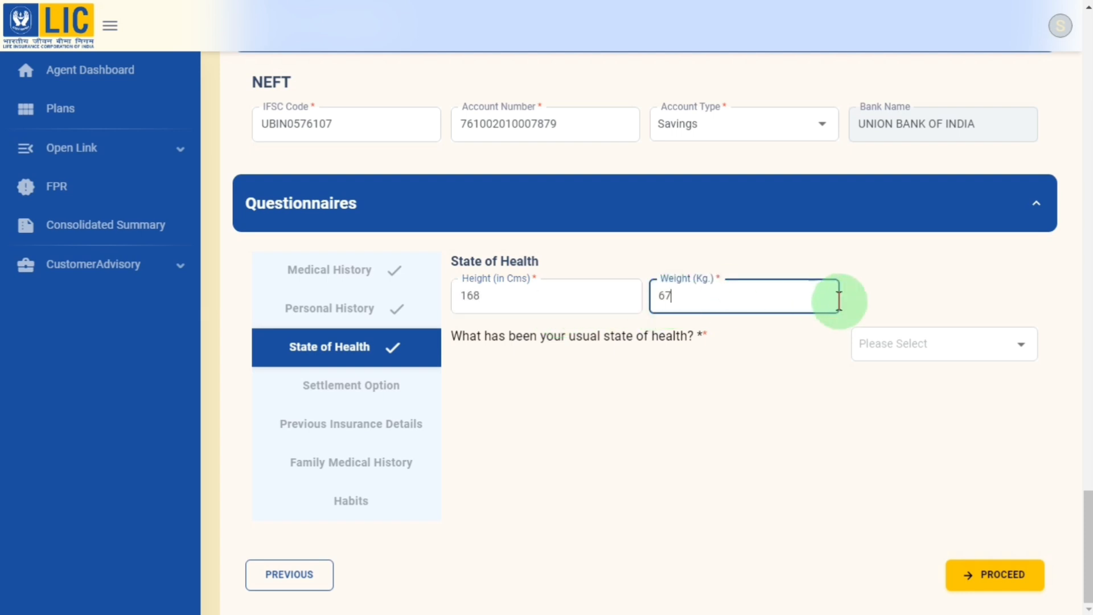
pyautogui.click(913, 349)
pyautogui.click(898, 393)
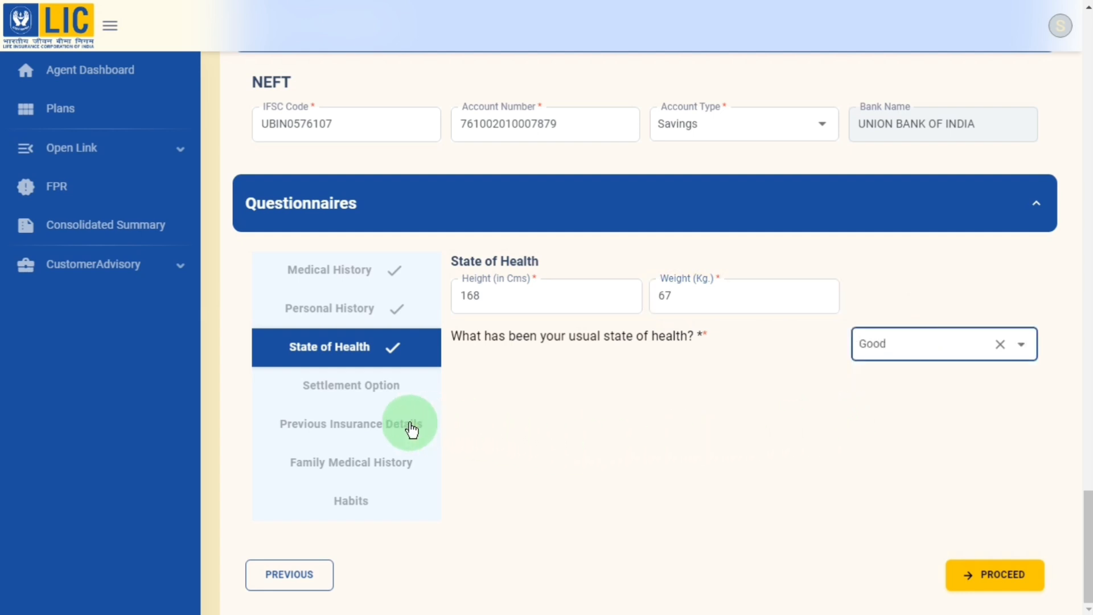
pyautogui.click(356, 394)
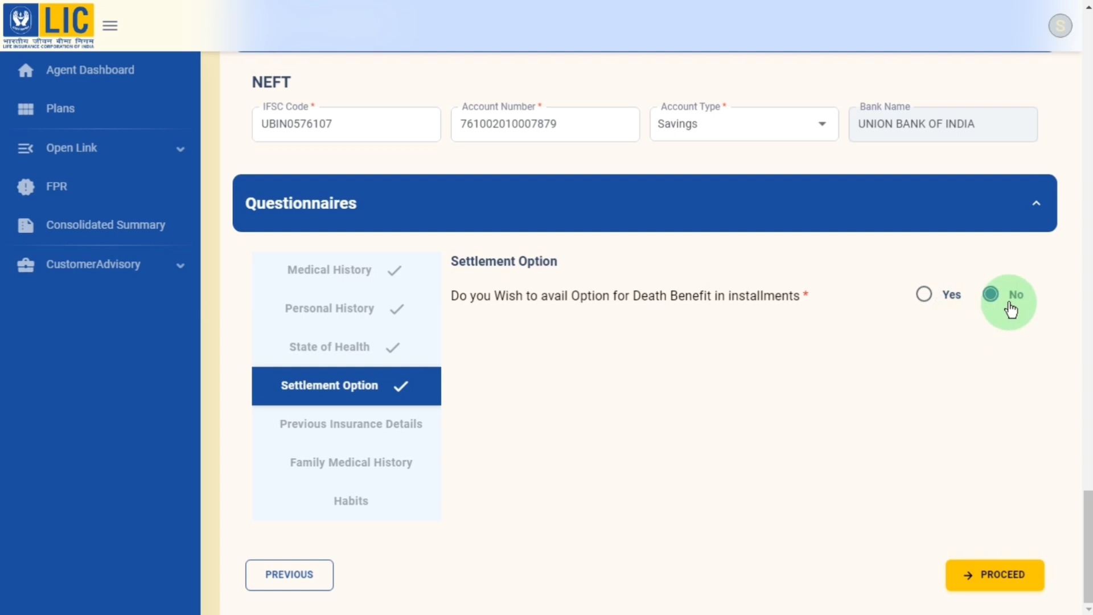
# - Step through Previous Insurance Details, Family Medical History and Habits, leaving every answer No
pyautogui.click(379, 435)
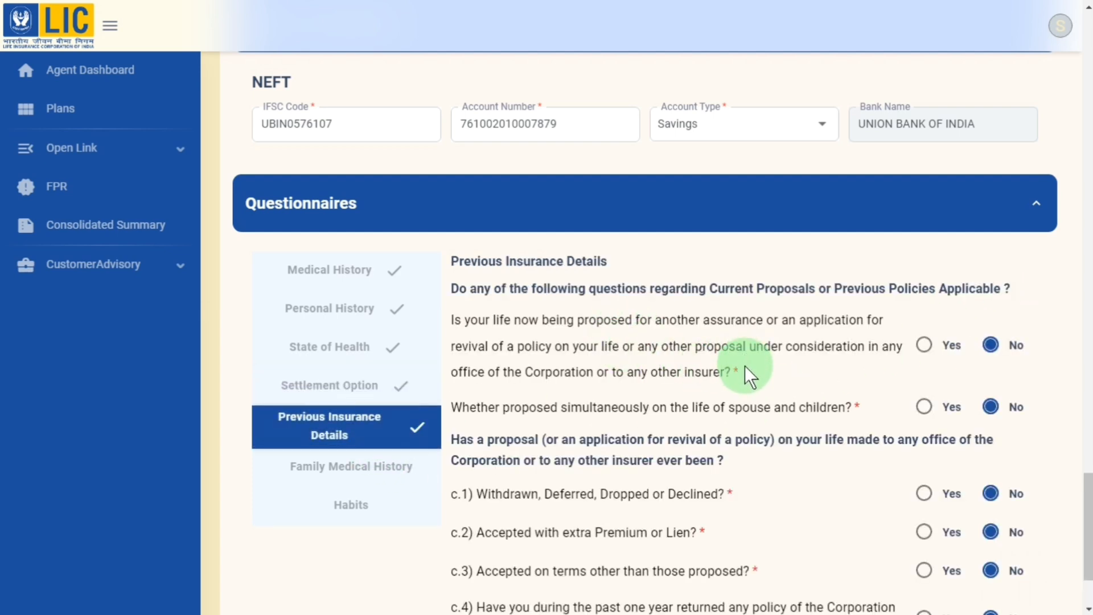
pyautogui.scroll(-2, 744, 366)
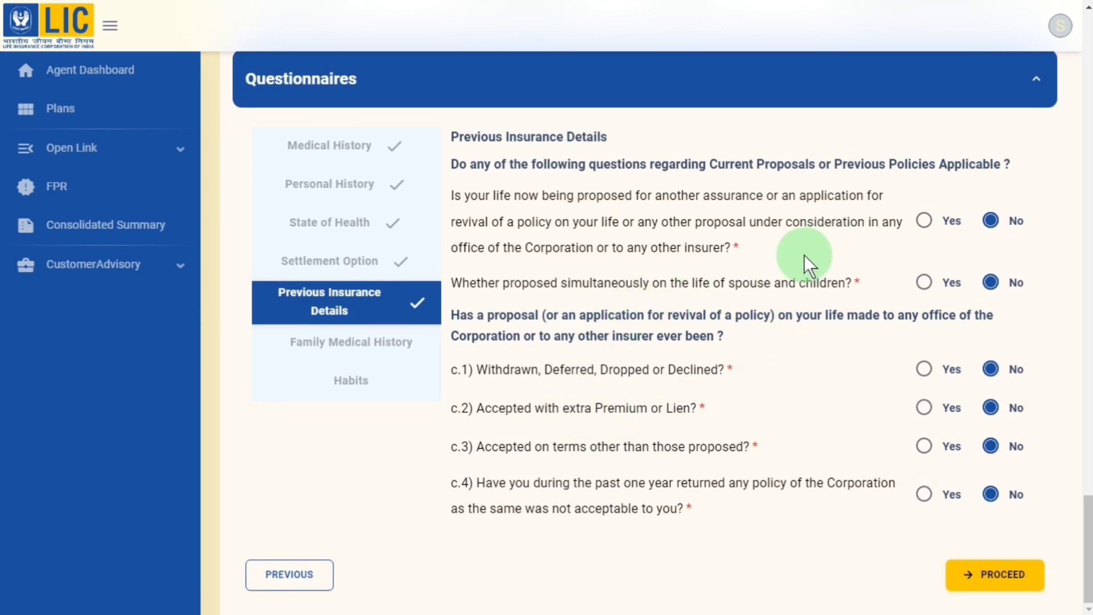
pyautogui.click(390, 359)
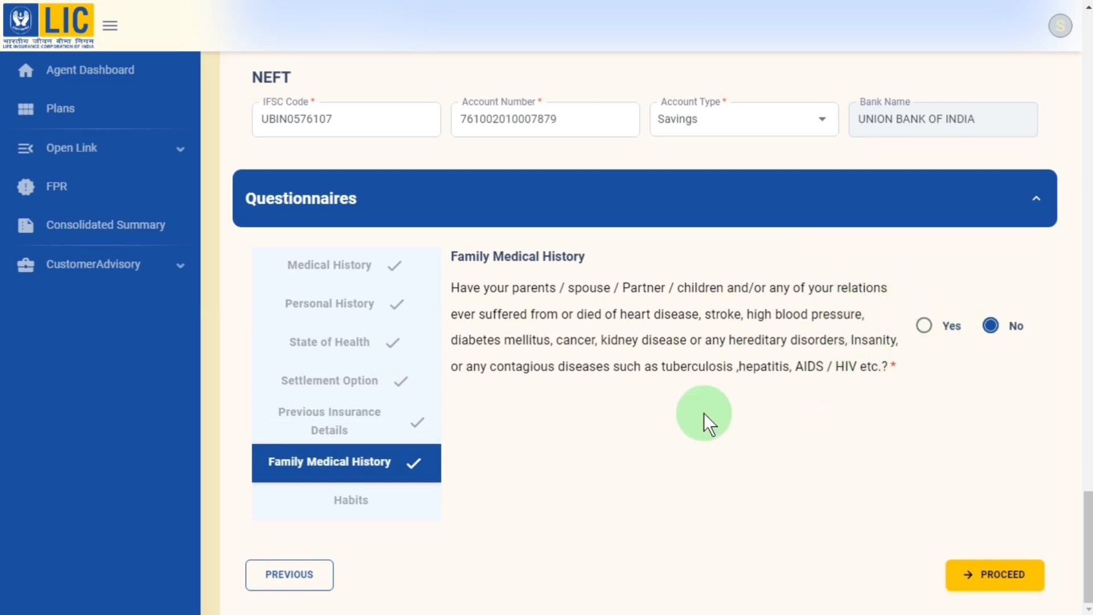
pyautogui.click(380, 509)
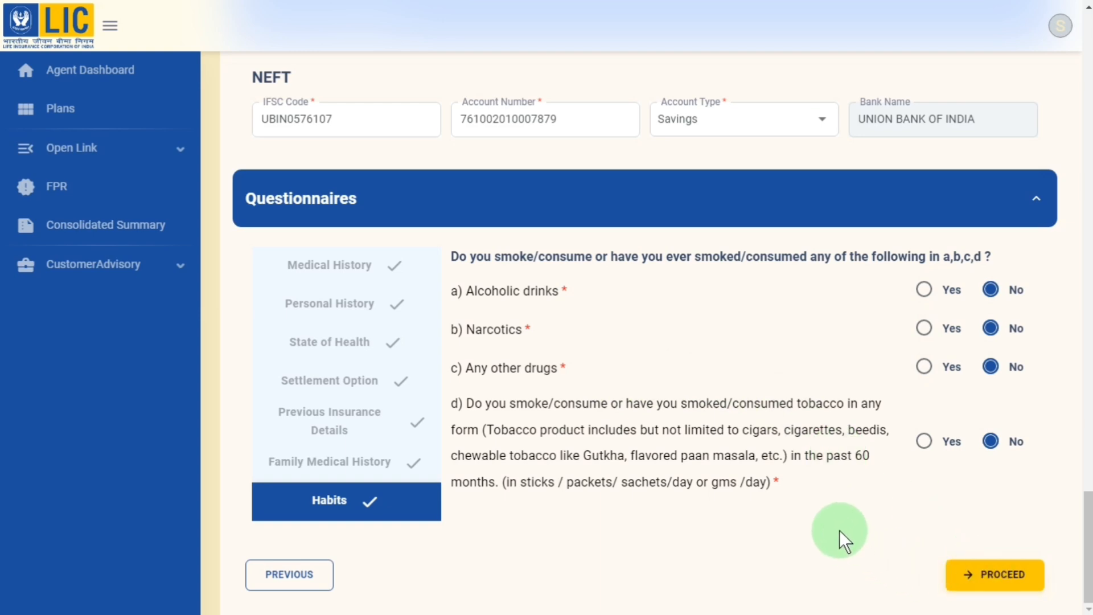
pyautogui.scroll(15, 839, 530)
pyautogui.scroll(10, 839, 530)
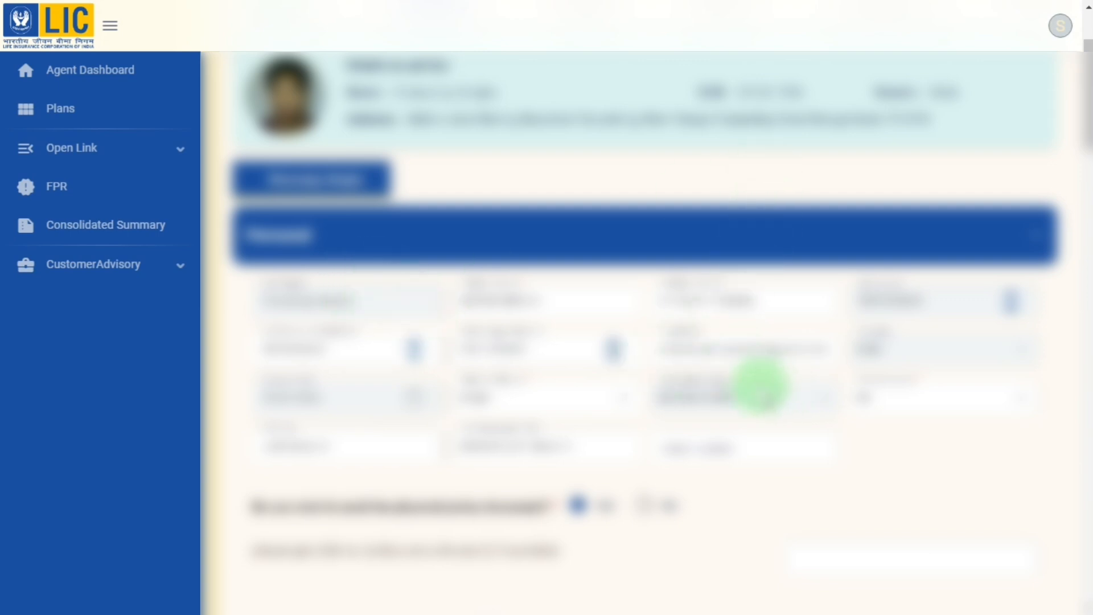
# - Proceed with the completed proposal form and bring the empty Nominee table into view
pyautogui.scroll(-10, 891, 359)
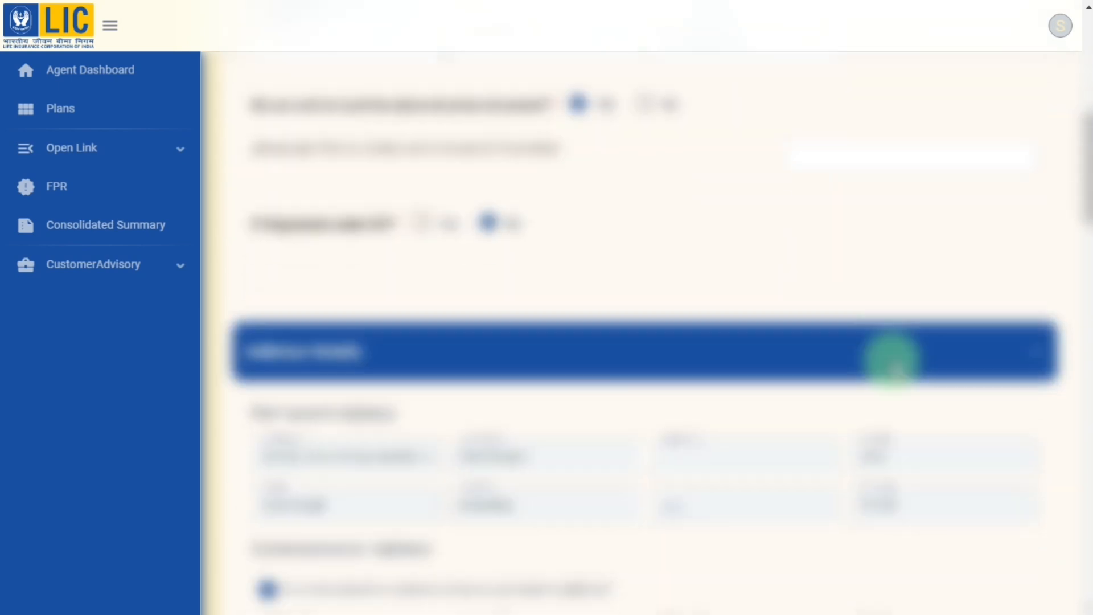
pyautogui.scroll(-5, 796, 257)
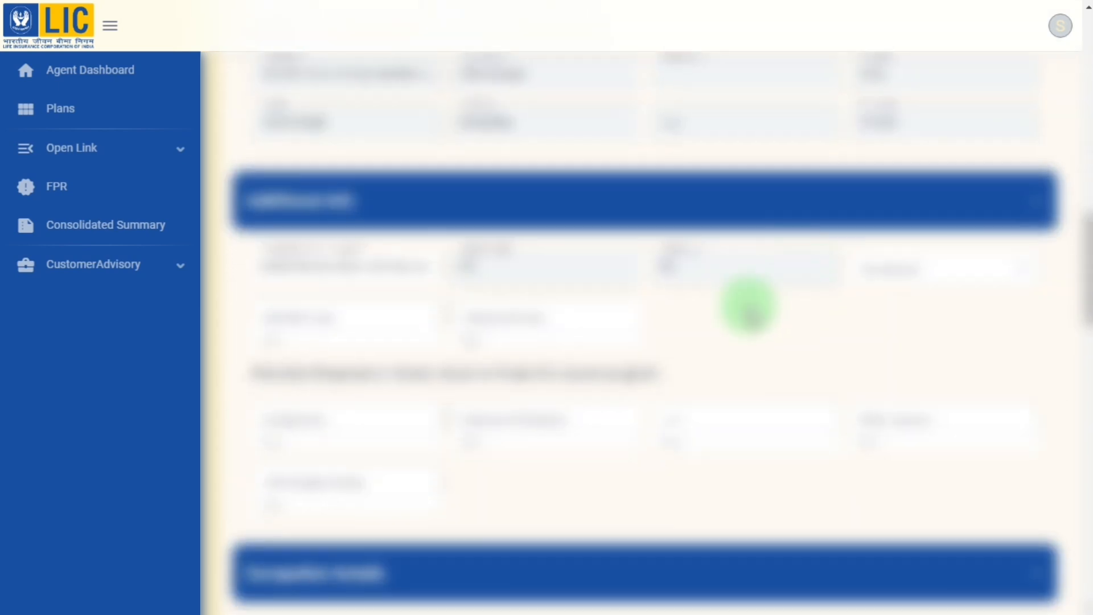
pyautogui.scroll(-6, 764, 330)
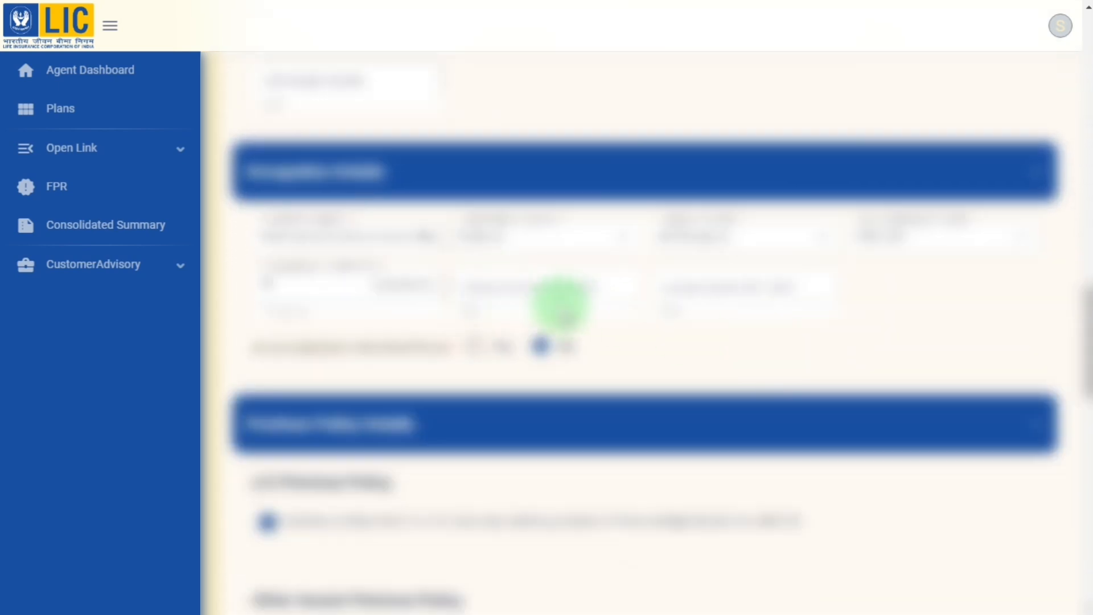
pyautogui.scroll(-1, 873, 251)
pyautogui.scroll(-4, 873, 250)
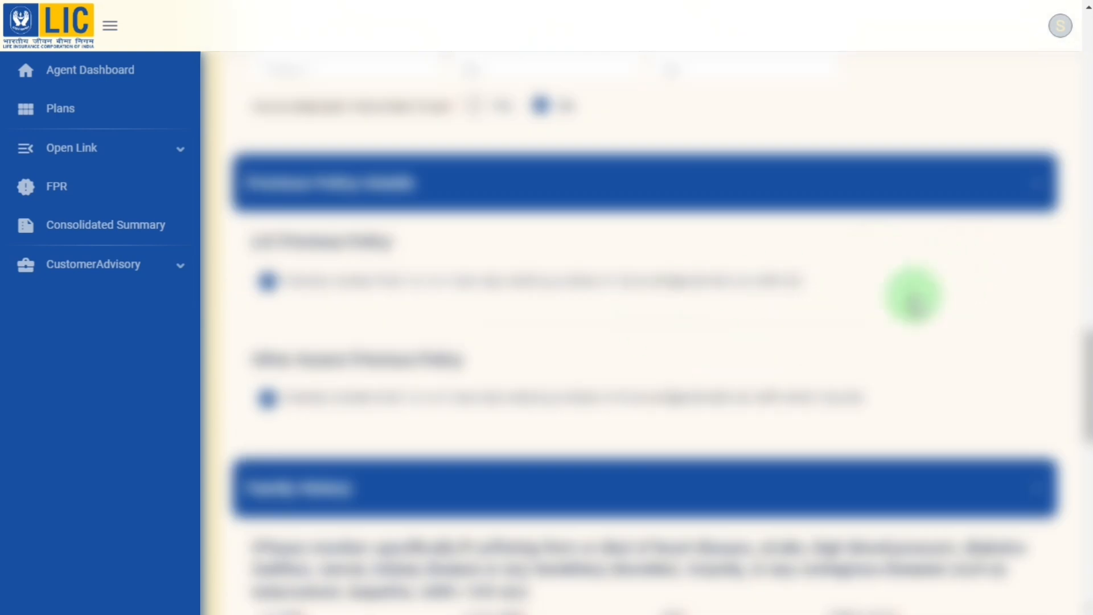
pyautogui.scroll(-7, 923, 301)
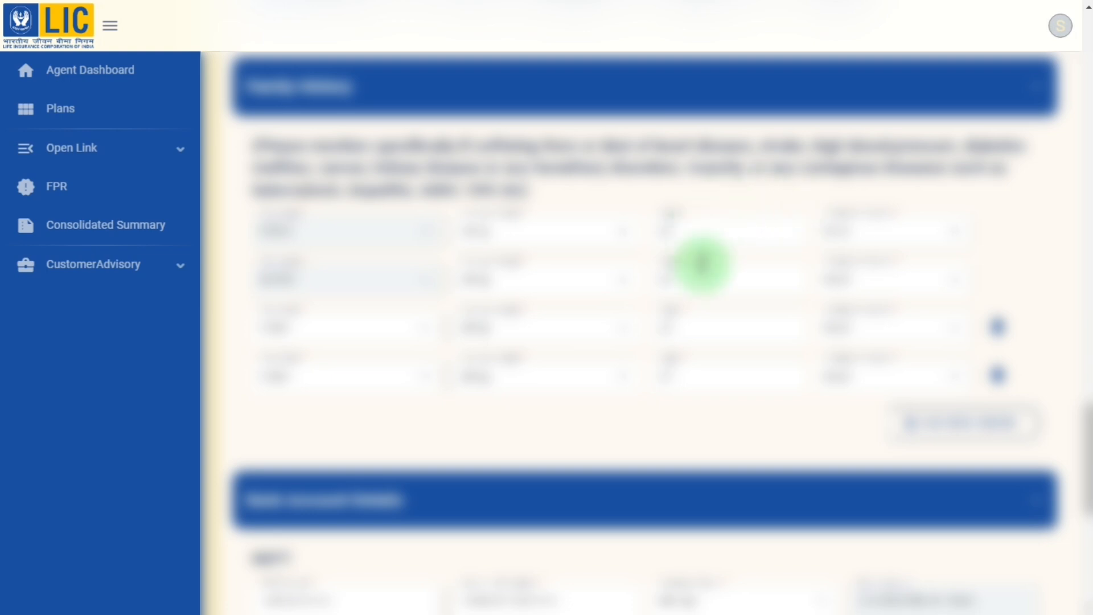
pyautogui.scroll(-5, 864, 351)
pyautogui.scroll(-4, 864, 351)
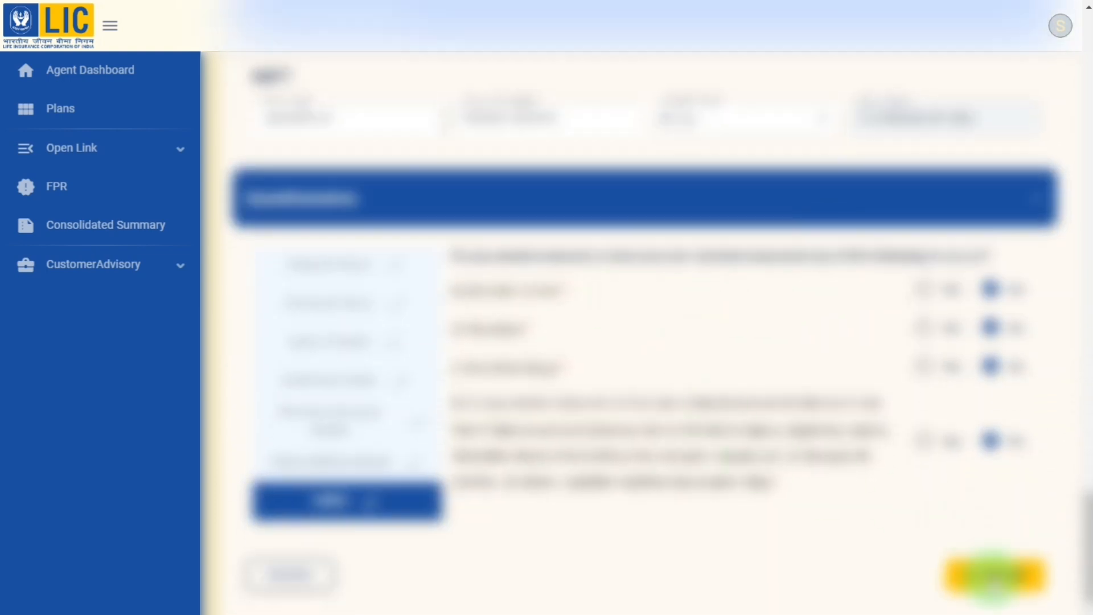
pyautogui.scroll(-8, 991, 574)
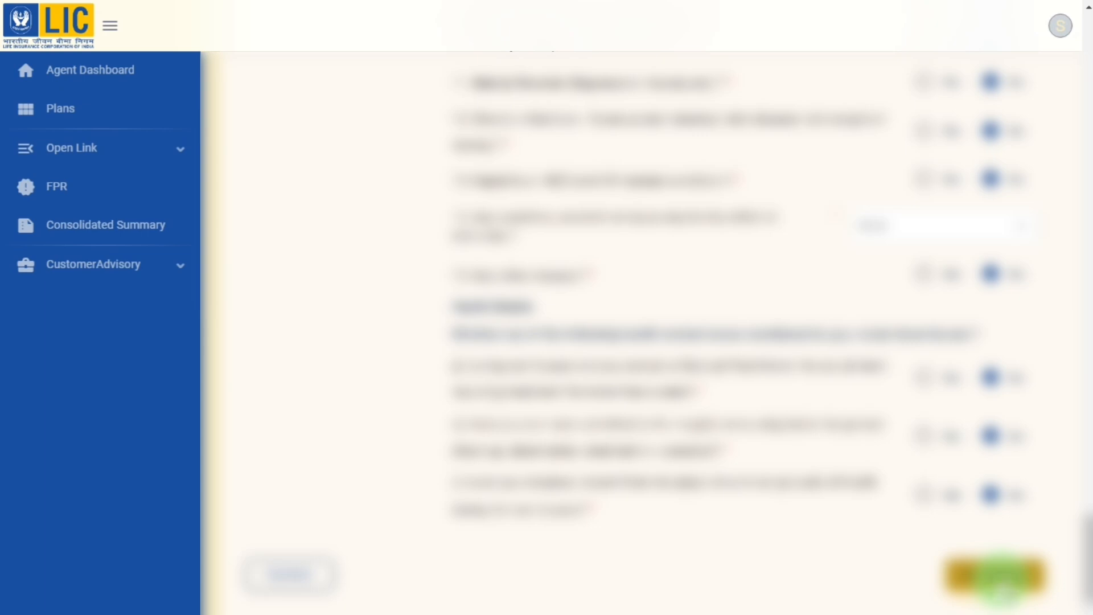
pyautogui.click(996, 576)
pyautogui.scroll(-4, 932, 529)
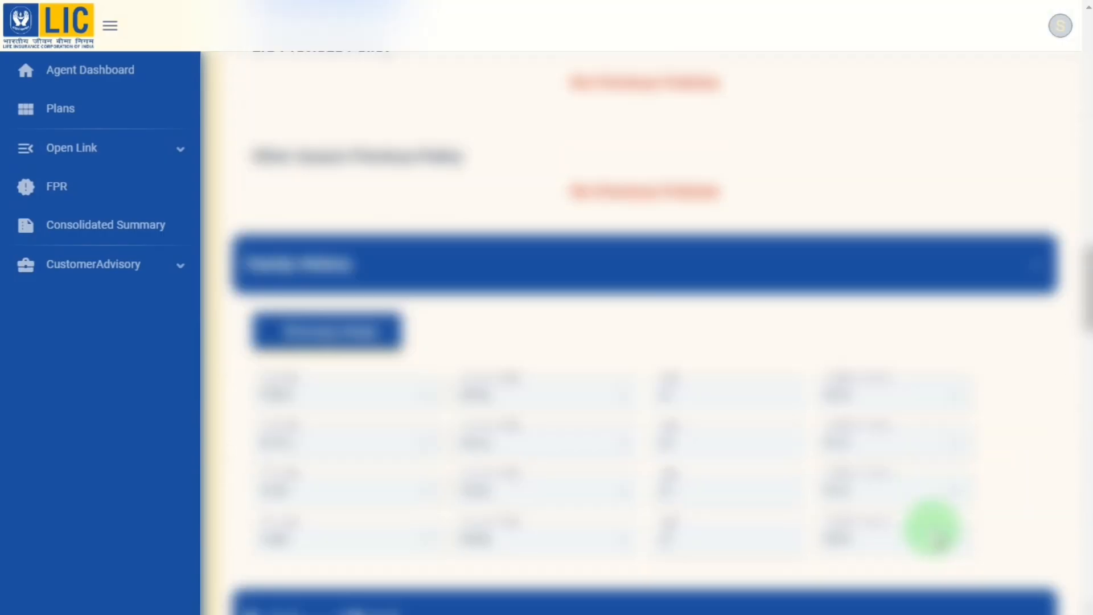
pyautogui.scroll(-15, 933, 529)
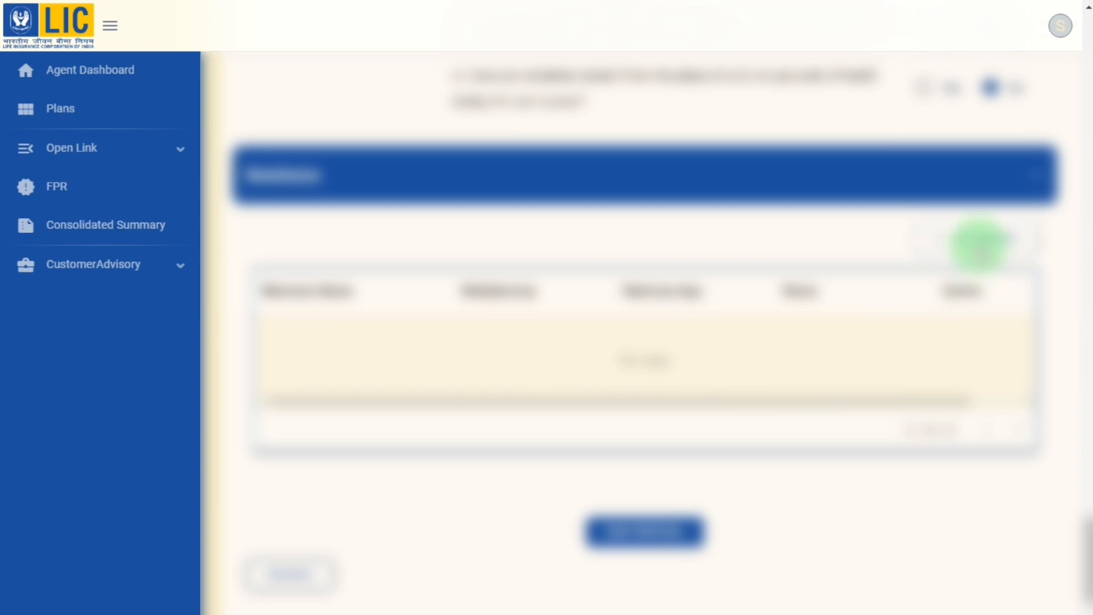
# - Add a nominee with their details, reuse the proposer's address for them, and save
pyautogui.click(980, 245)
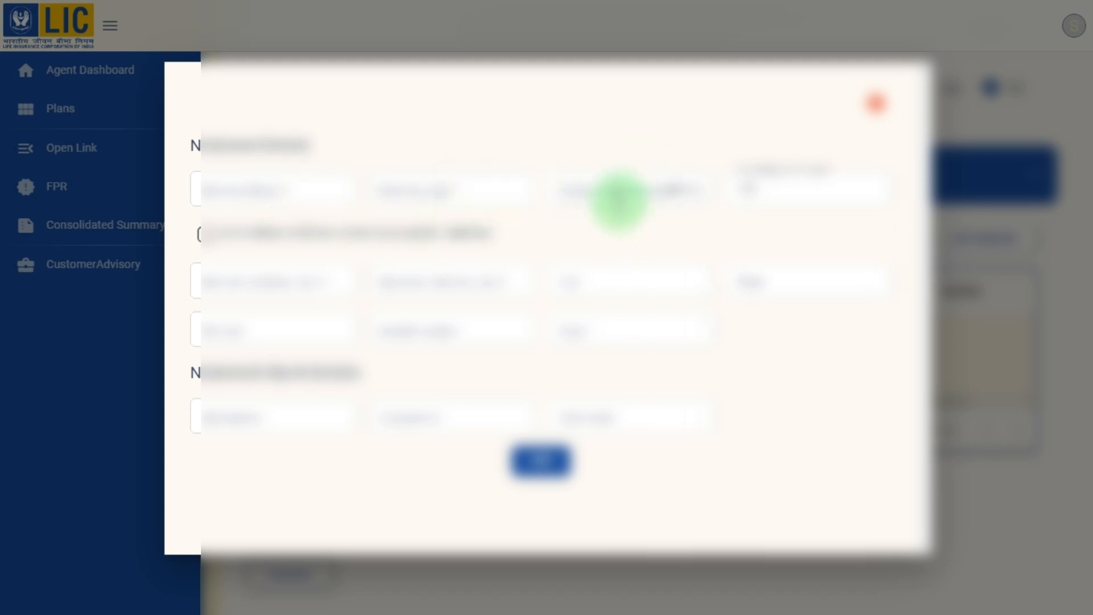
pyautogui.click(615, 189)
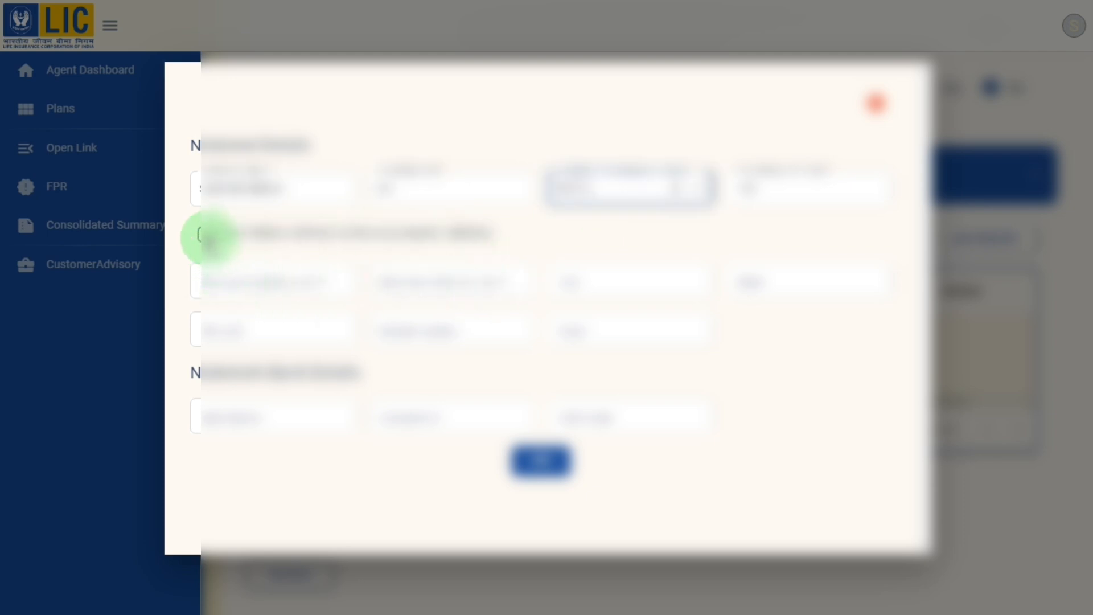
pyautogui.click(209, 237)
pyautogui.click(204, 234)
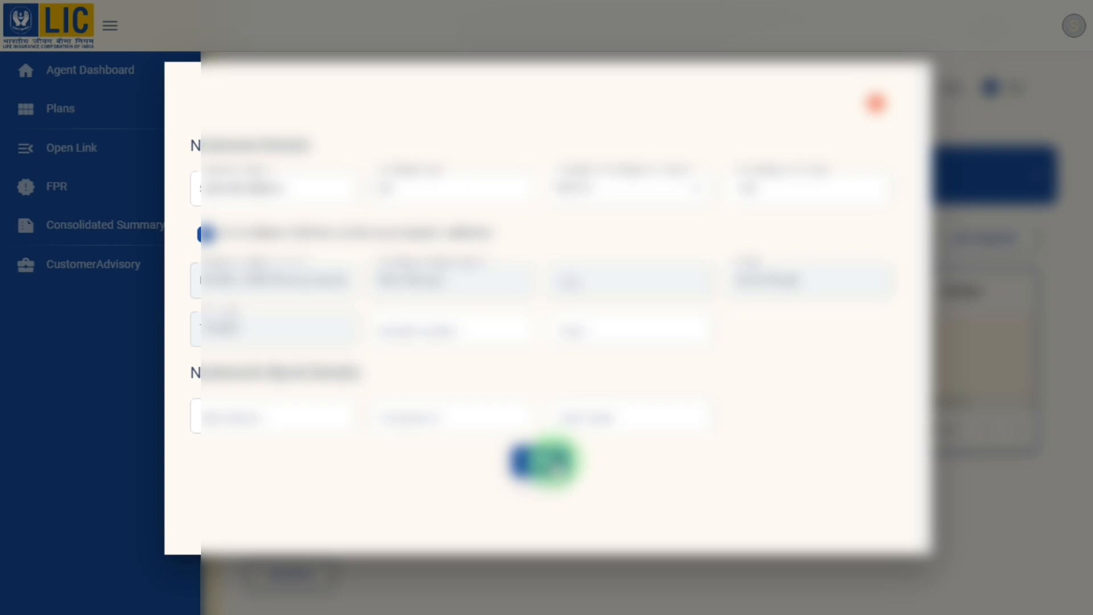
pyautogui.click(544, 462)
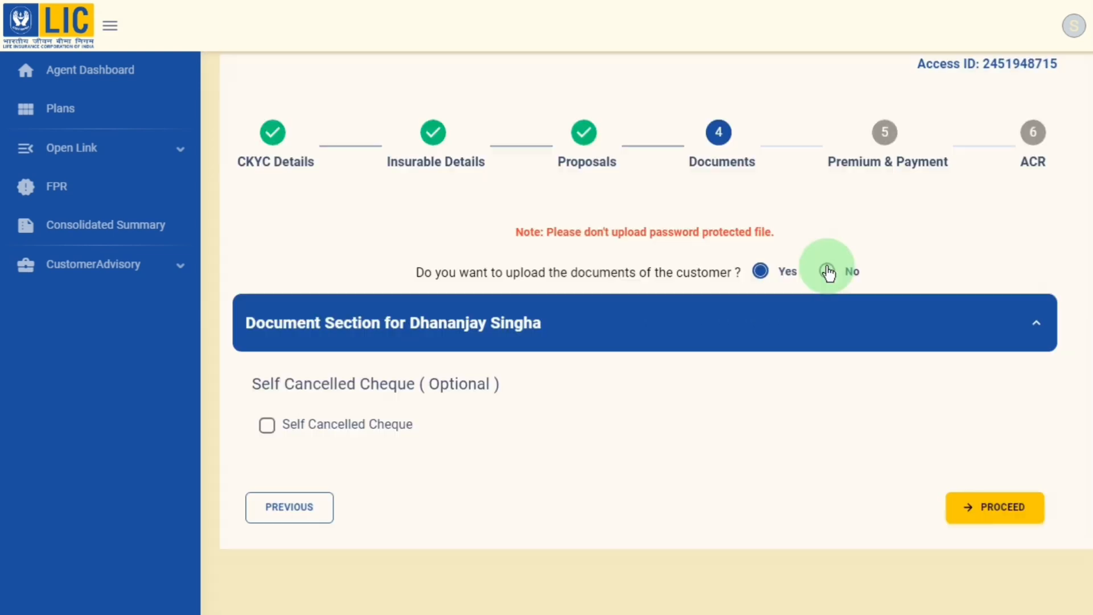
# - Decline the customer document upload and proceed to Premium & Payment showing ₹7,500.00 total premium
pyautogui.click(827, 271)
pyautogui.click(992, 321)
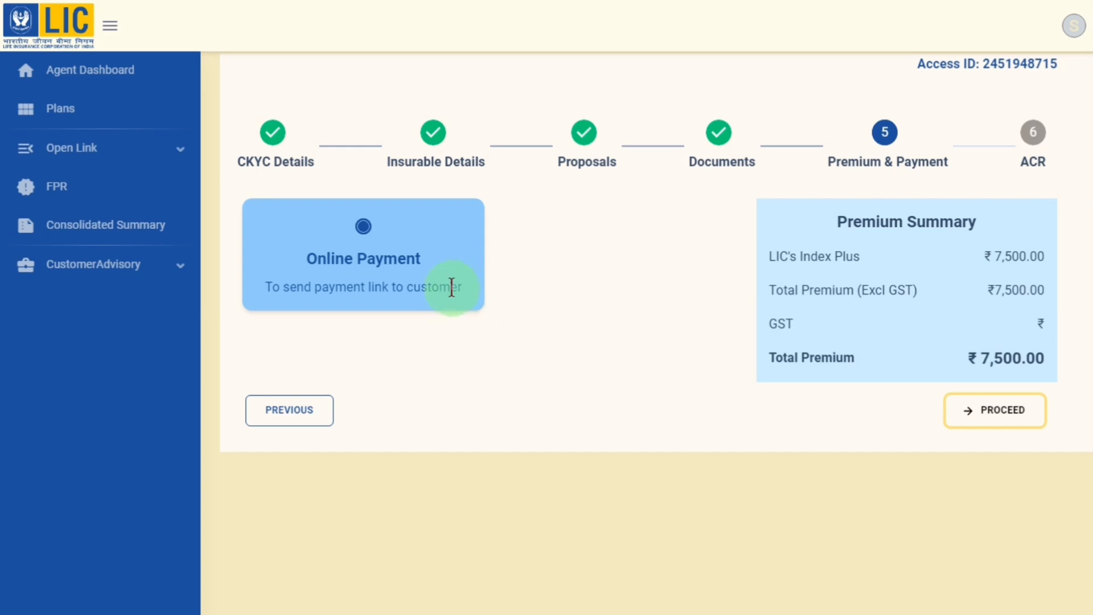
# - Choose Online Payment via a customer payment link, proceed to ACR, and review its questions
pyautogui.click(365, 238)
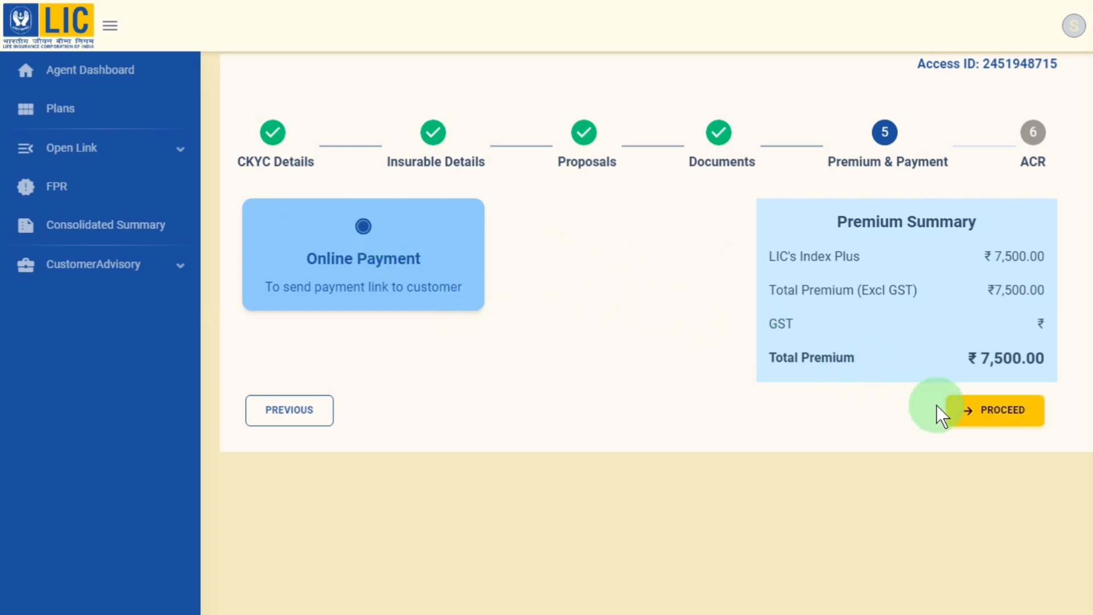
pyautogui.click(1007, 424)
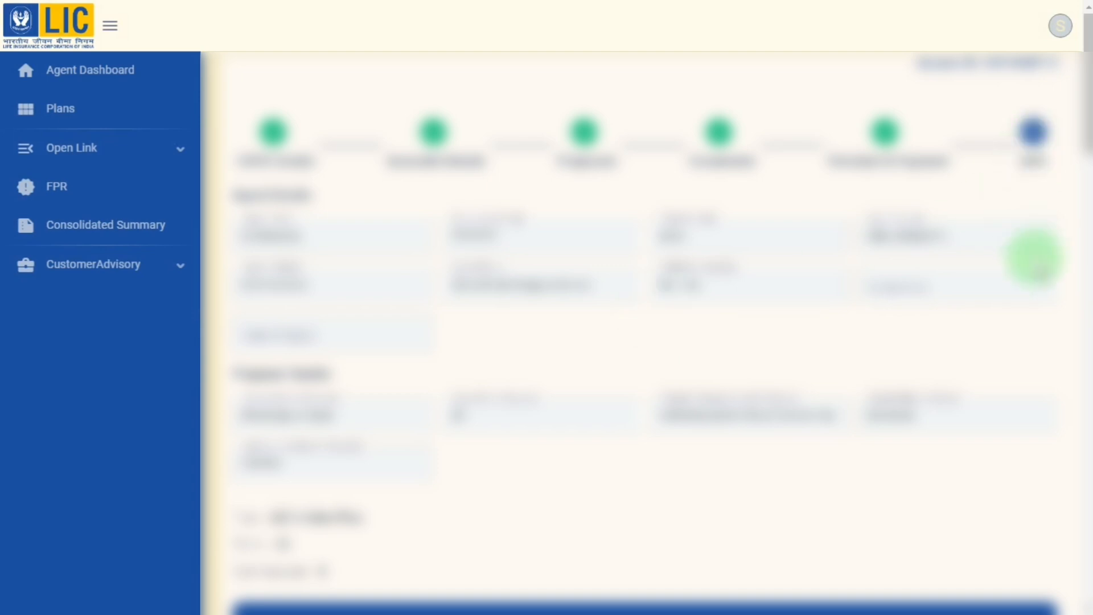
pyautogui.scroll(-3, 820, 317)
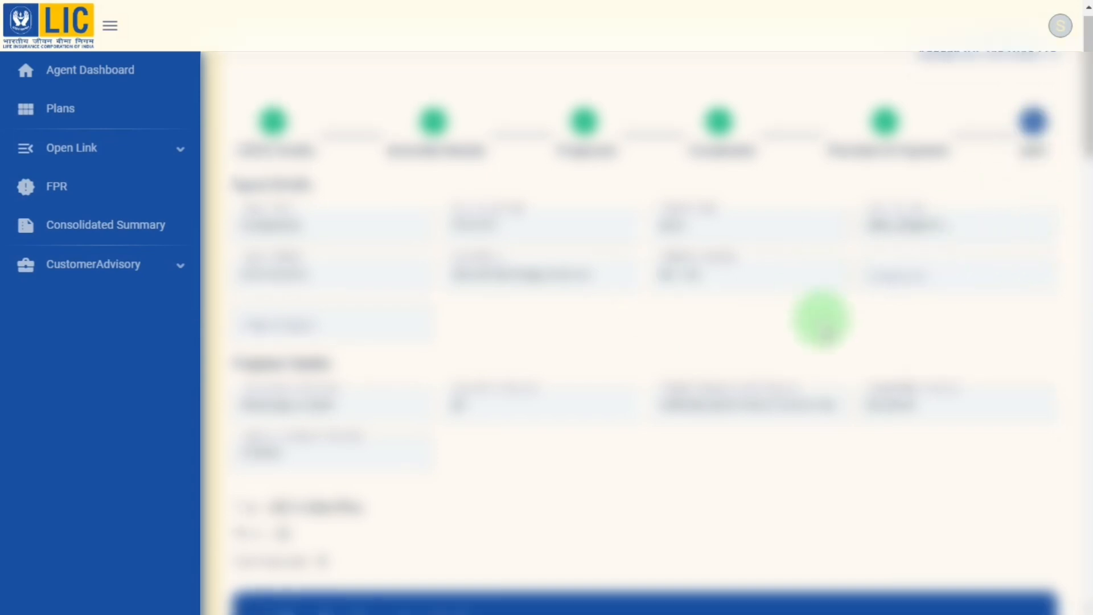
pyautogui.scroll(-7, 824, 323)
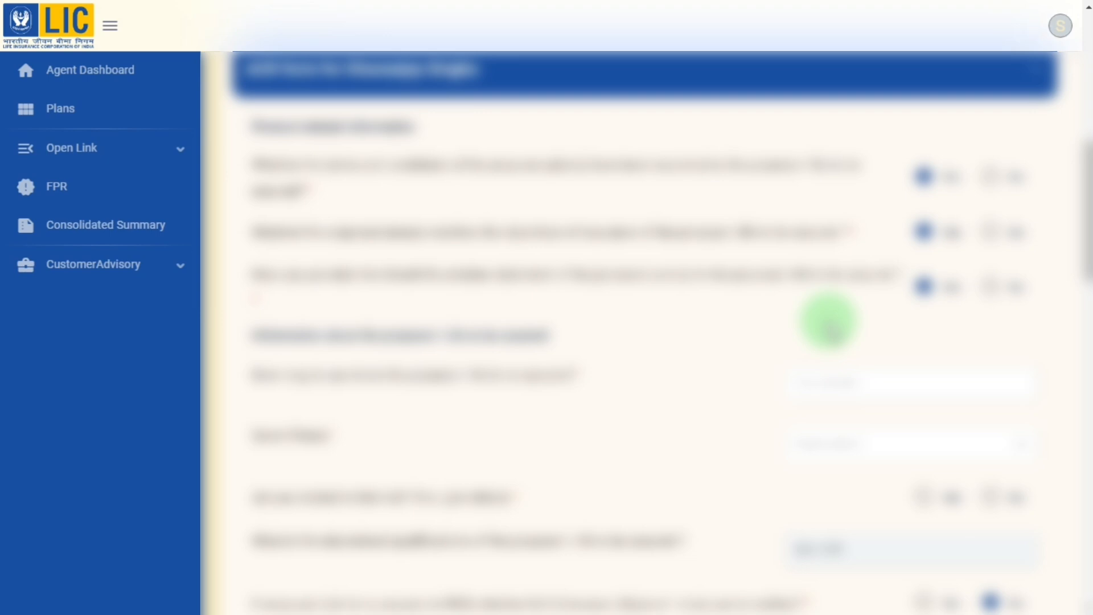
pyautogui.scroll(-3, 829, 323)
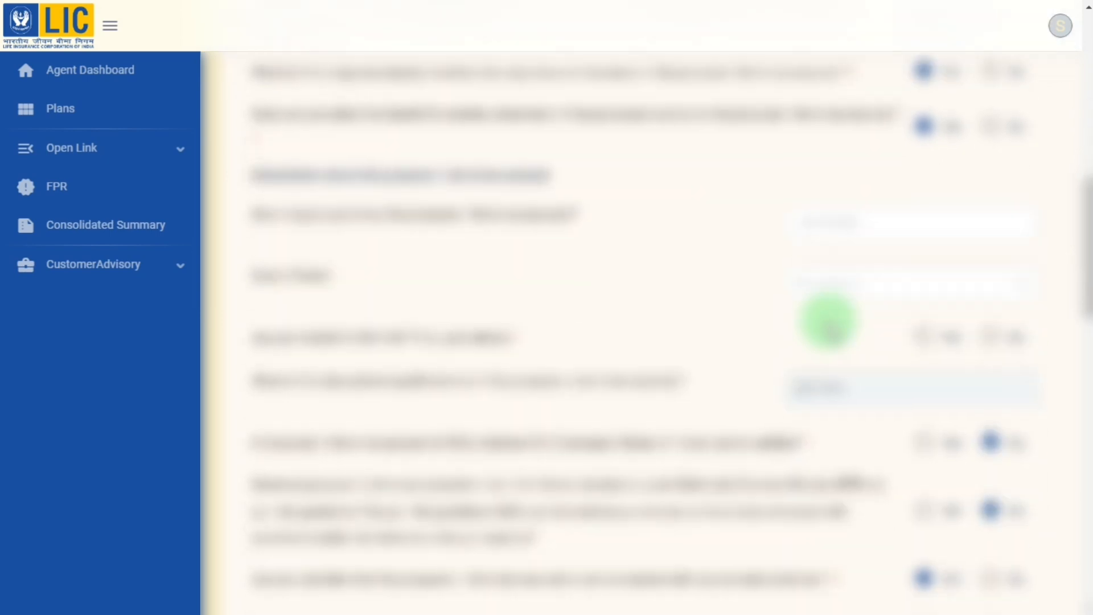
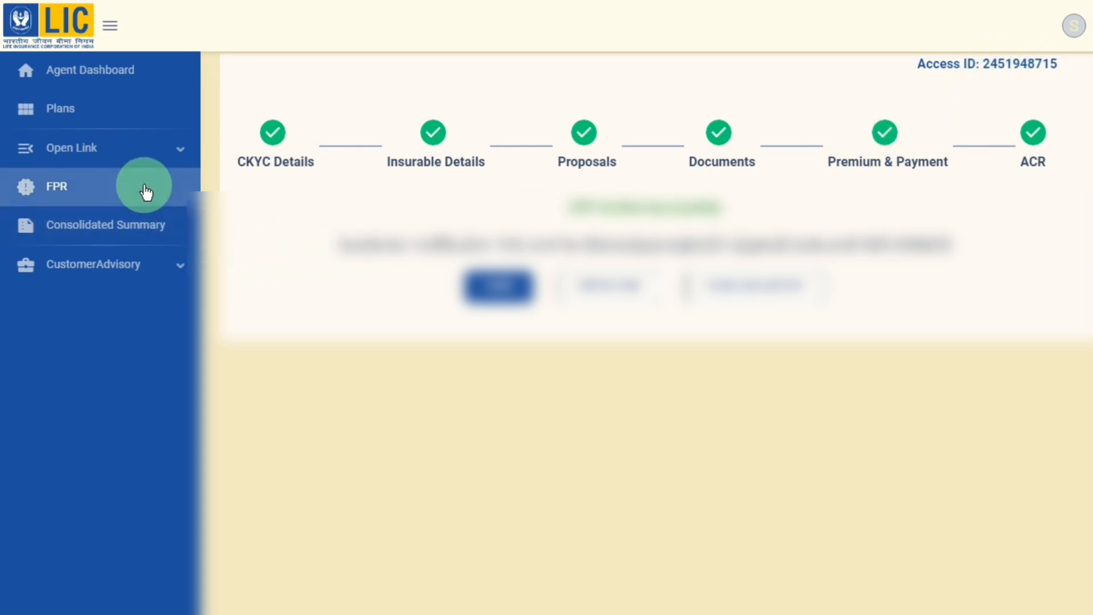
# - Enter the proposal's access ID under Customer Verification and send the customer an OTP
pyautogui.click(141, 158)
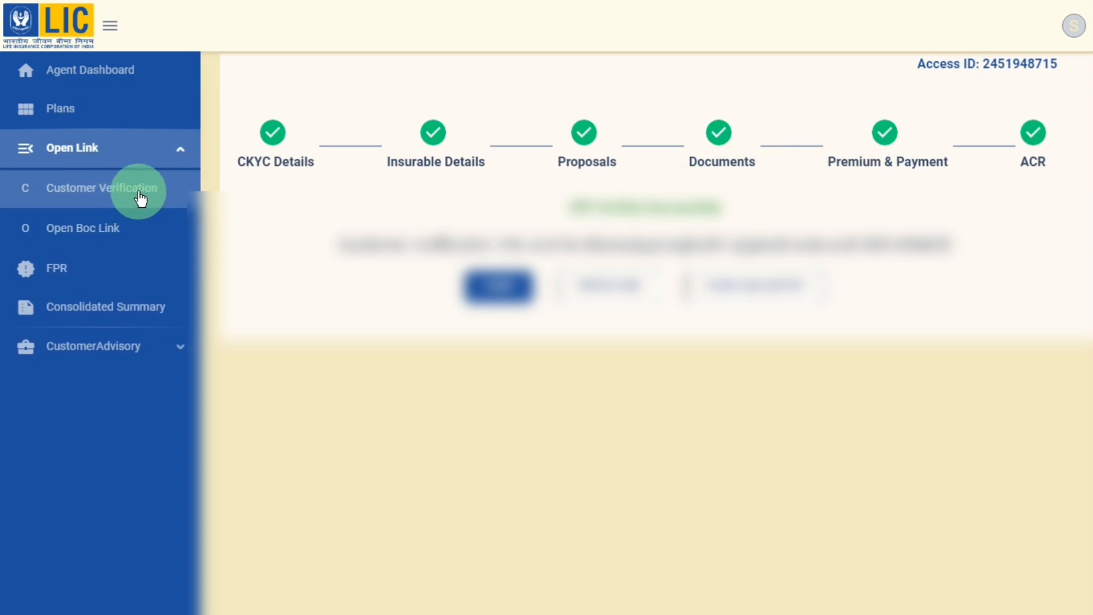
pyautogui.click(149, 202)
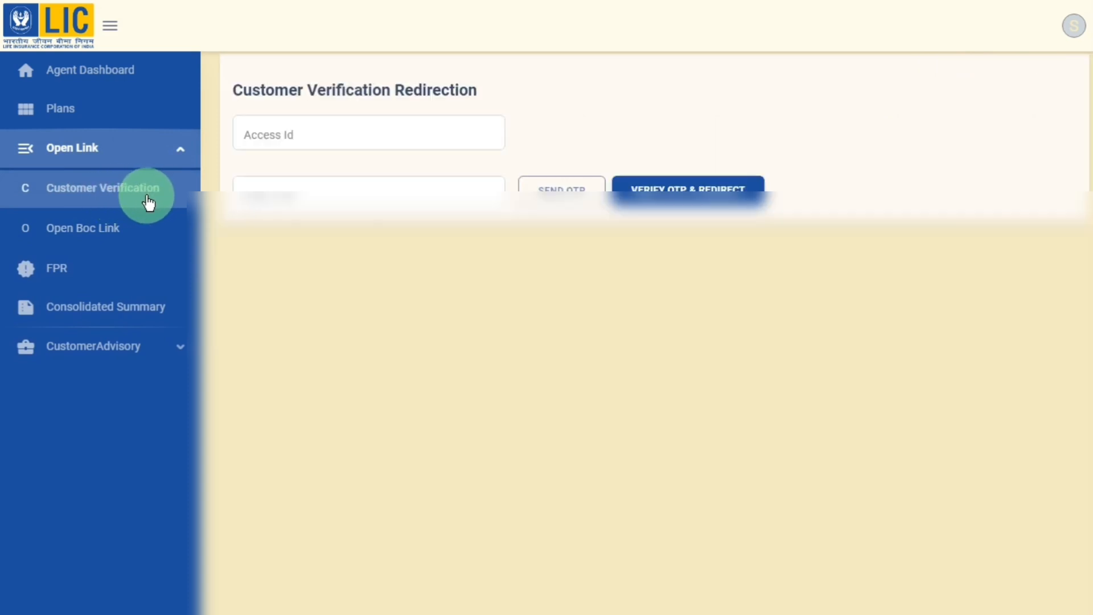
pyautogui.click(308, 129)
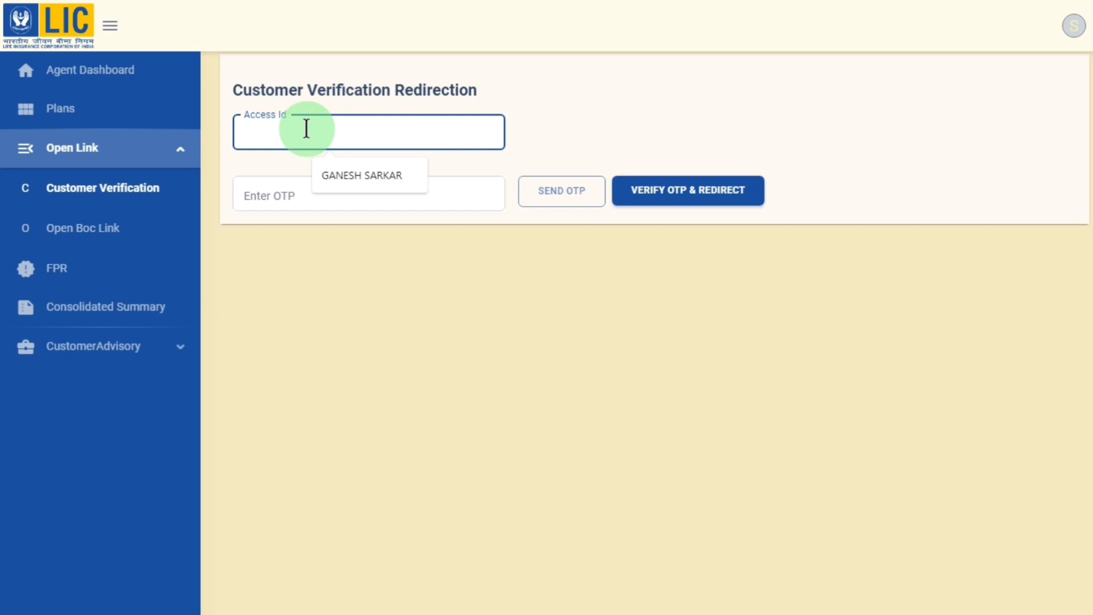
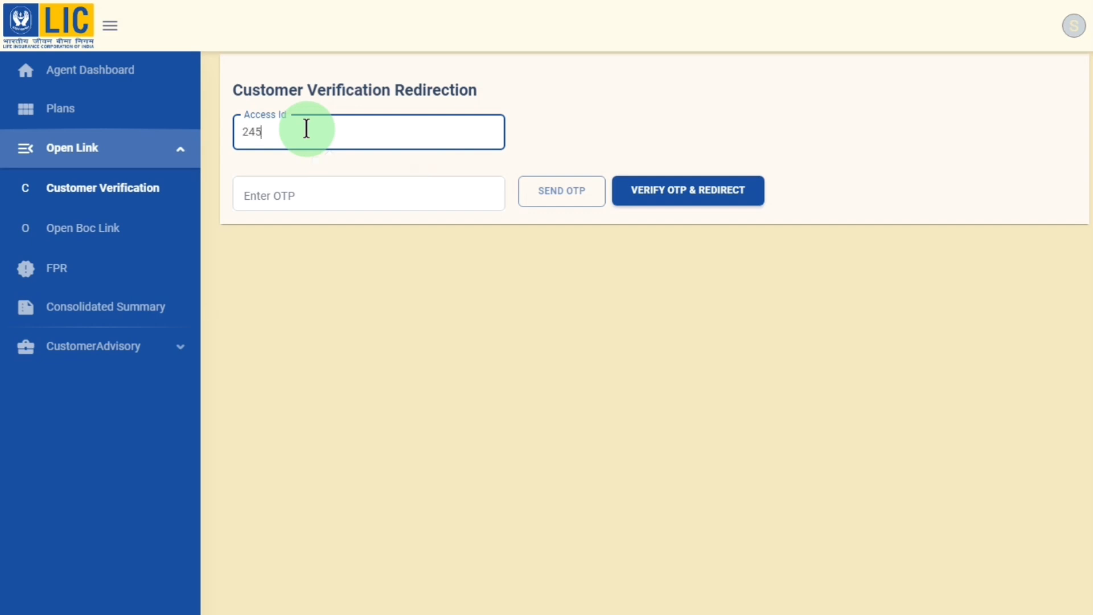
pyautogui.click(561, 191)
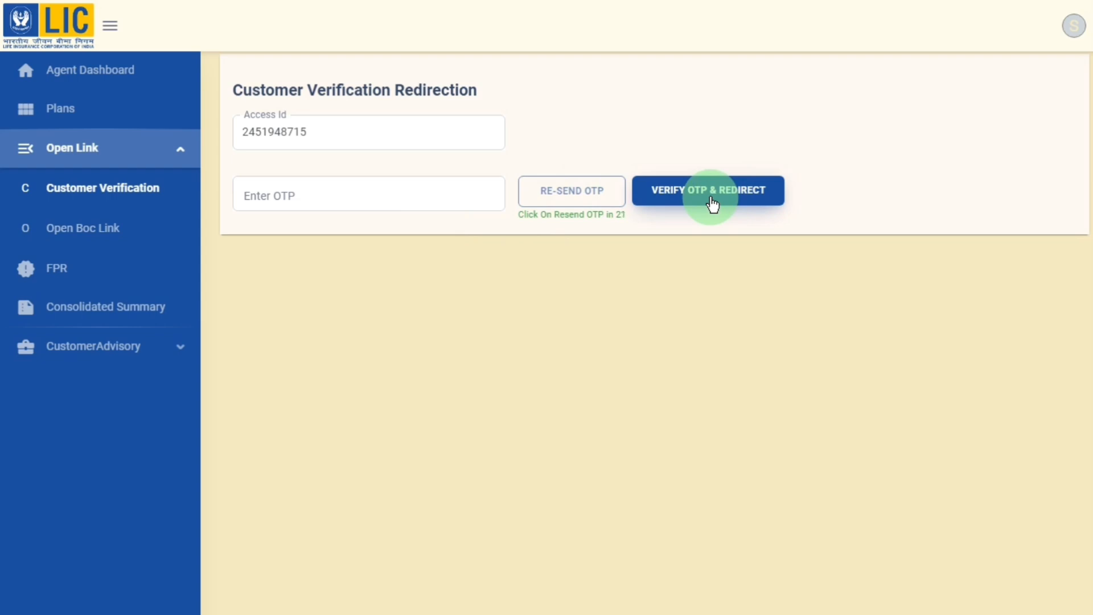
# - Verify the OTP, then download the LIC's Index Plus proposal as a PDF
pyautogui.click(774, 193)
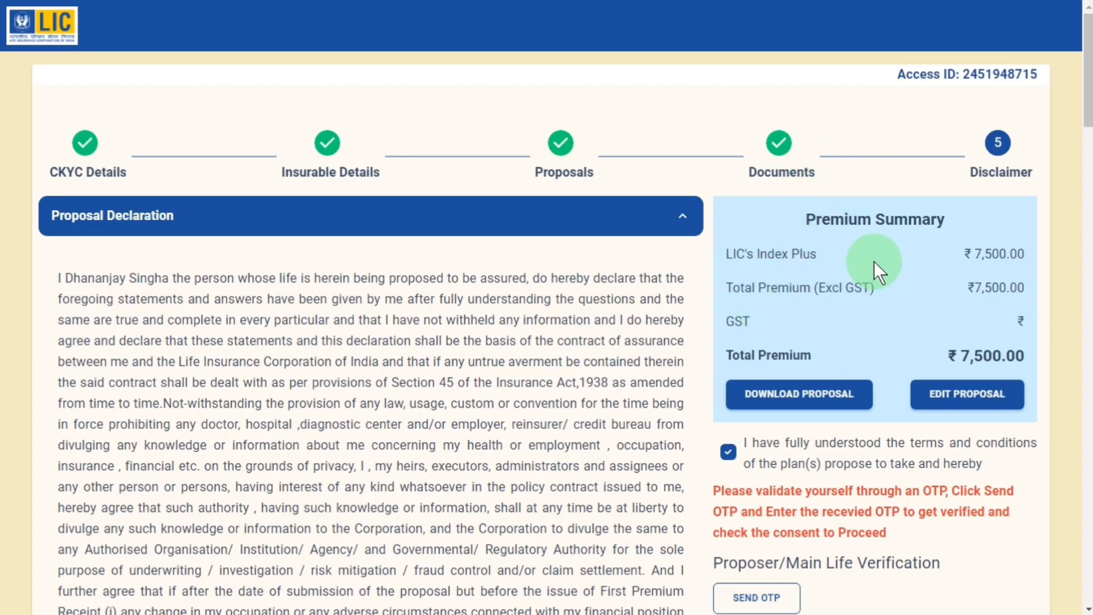
pyautogui.click(784, 402)
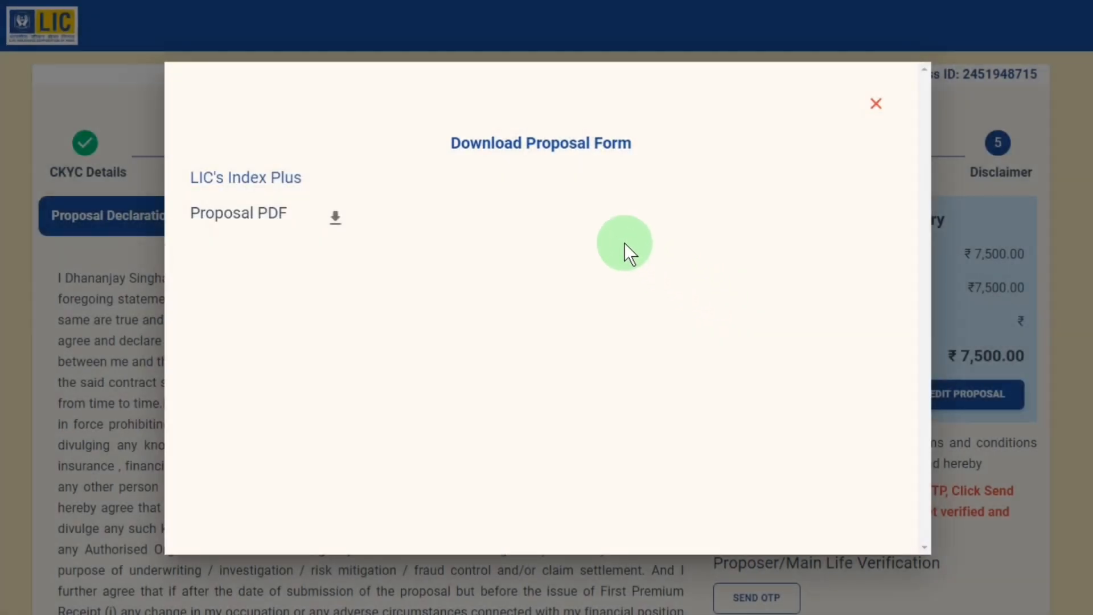
pyautogui.click(337, 216)
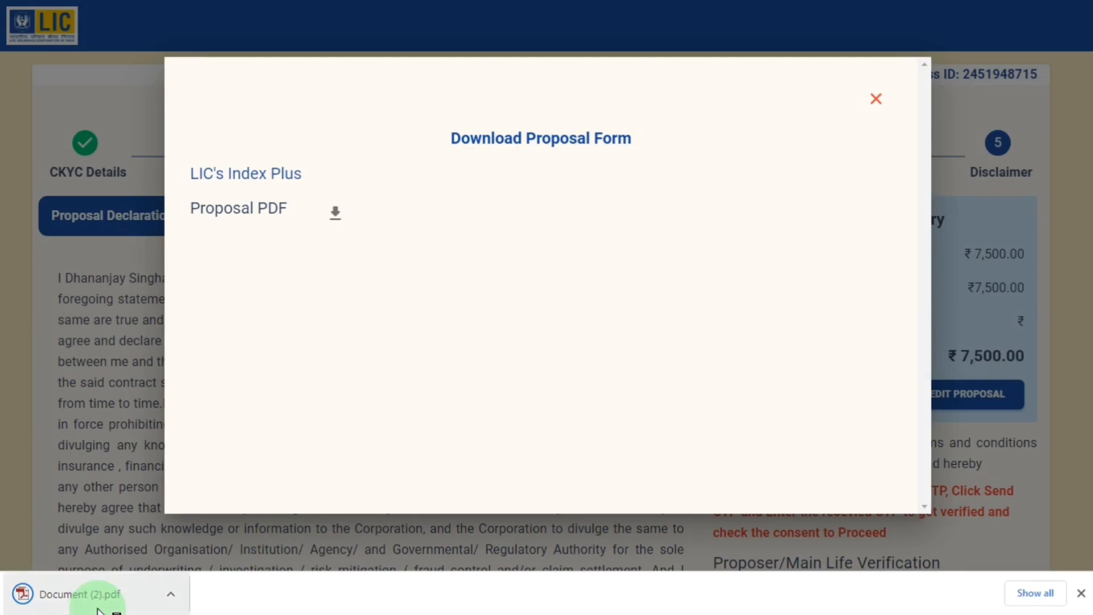
# - Open the downloaded Document (2).pdf and scroll through all its pages
pyautogui.click(1036, 593)
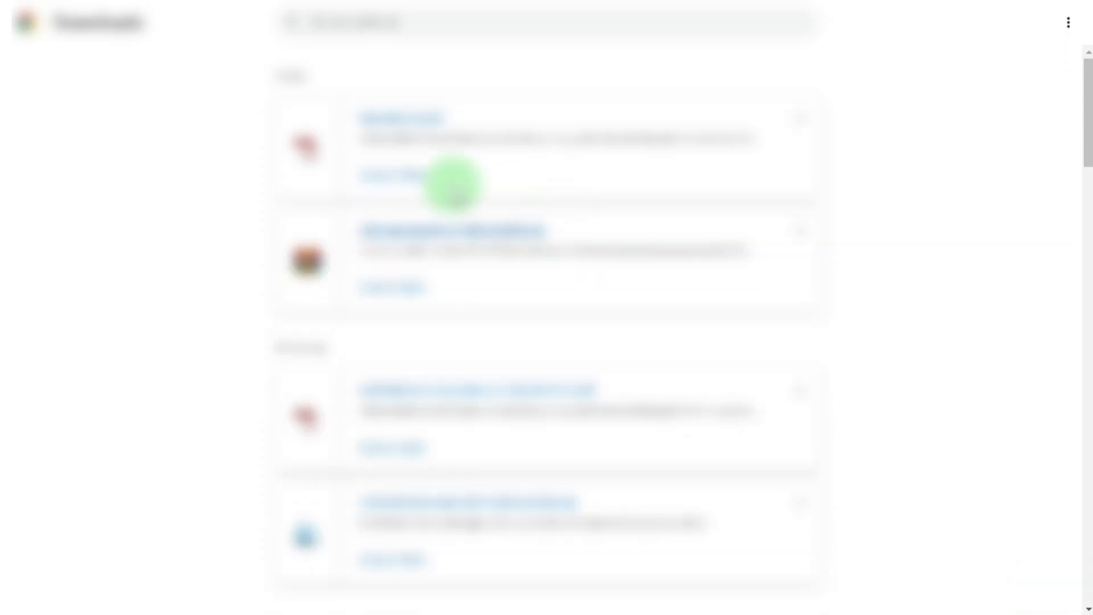
pyautogui.click(400, 176)
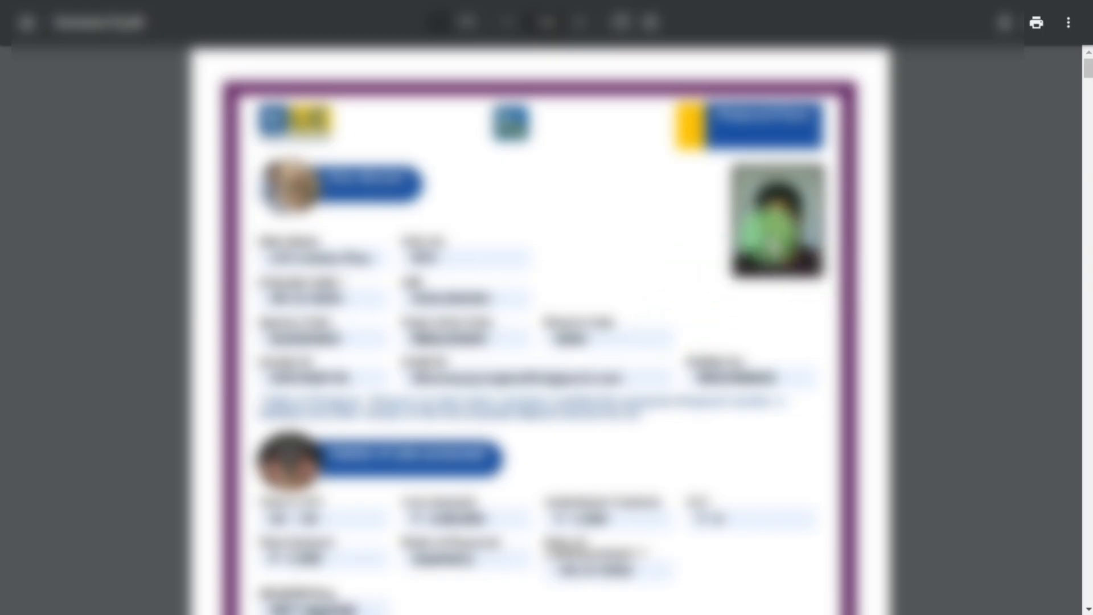
pyautogui.scroll(-3, 723, 347)
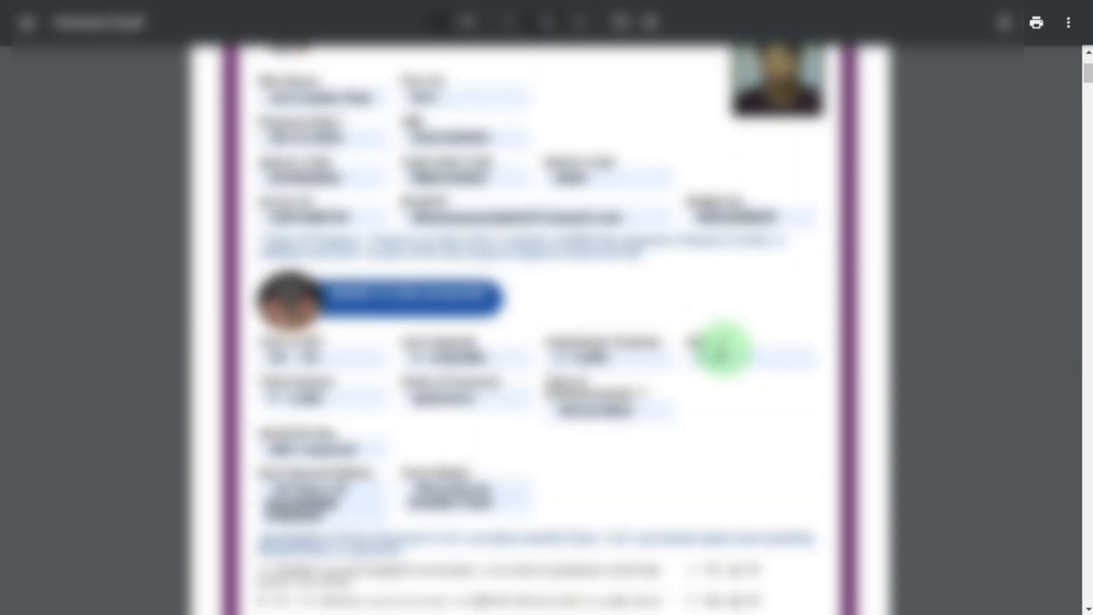
pyautogui.scroll(-20, 745, 359)
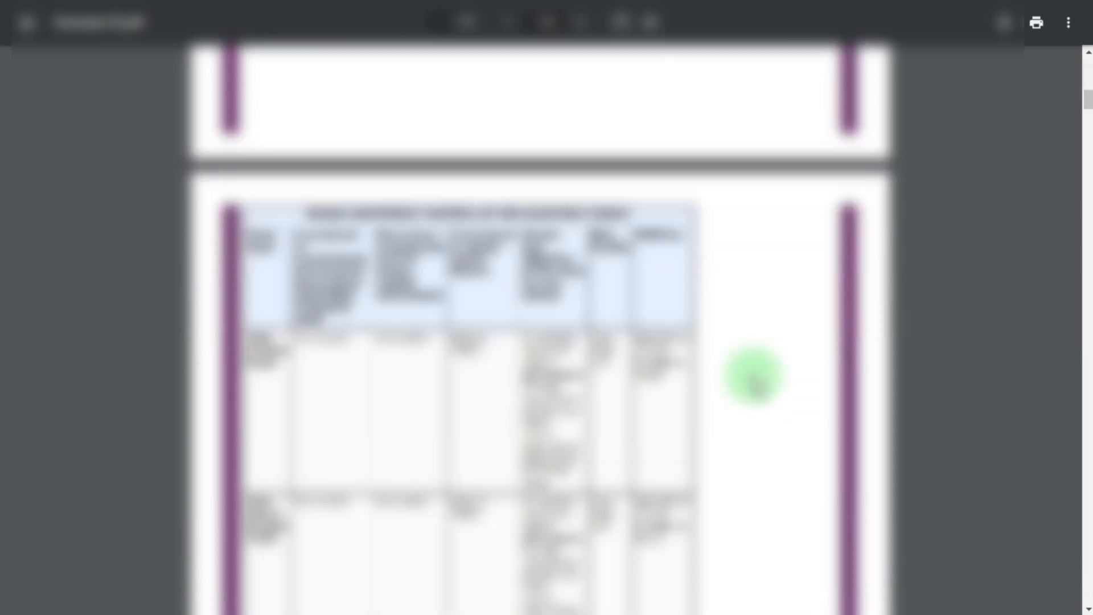
pyautogui.scroll(-15, 764, 381)
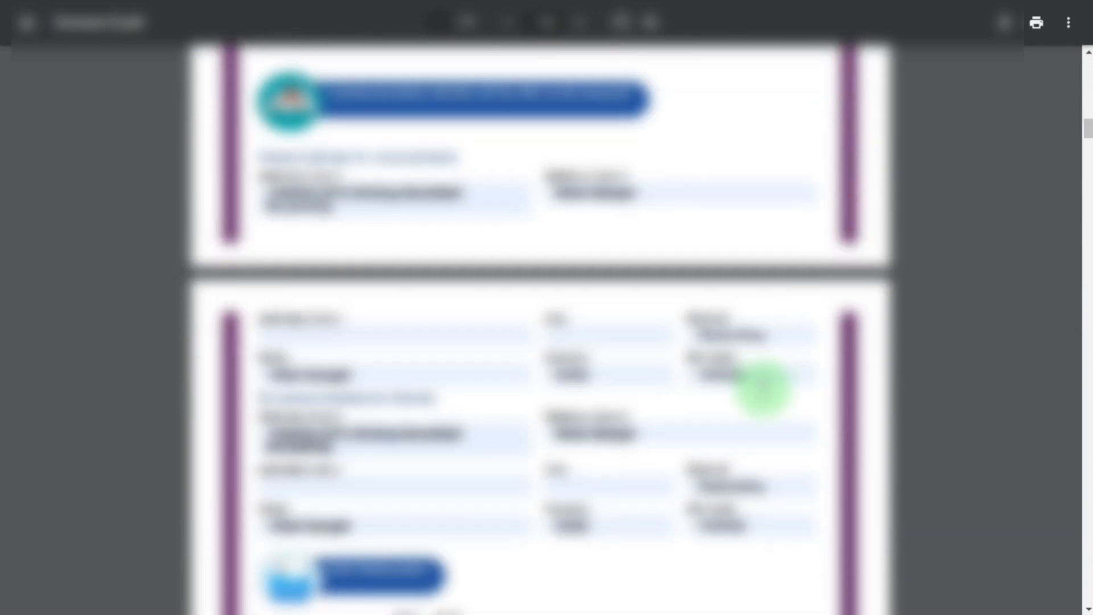
pyautogui.scroll(-20, 764, 387)
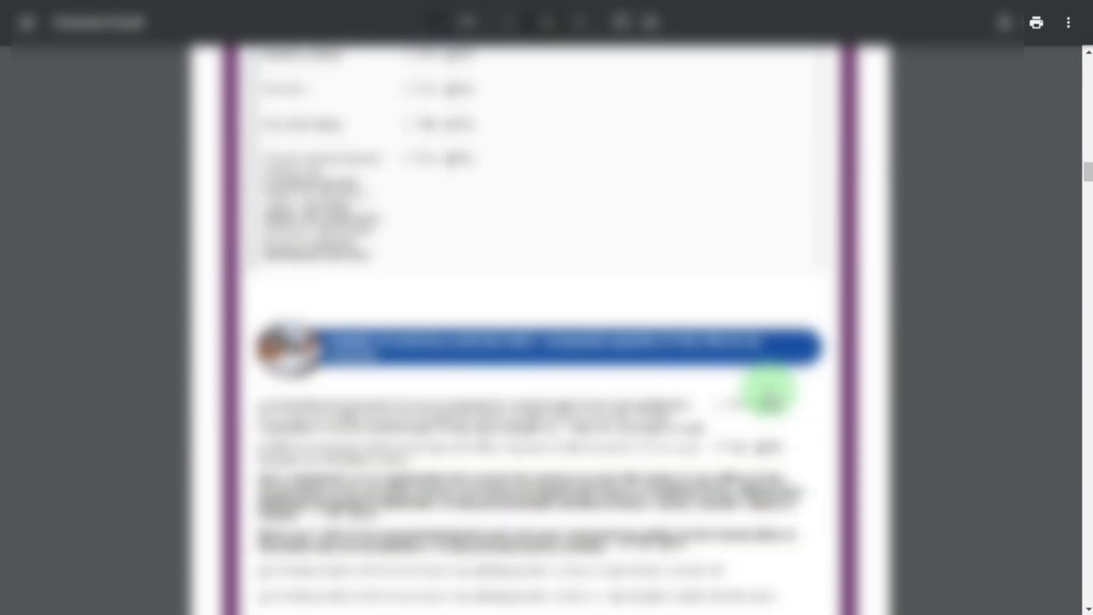
pyautogui.scroll(-20, 770, 395)
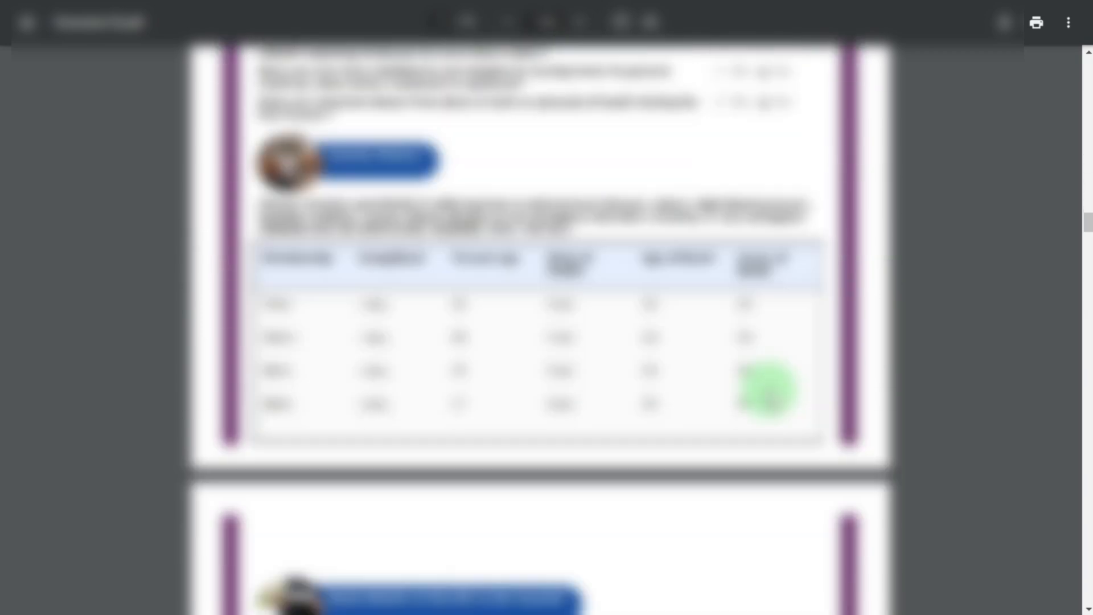
pyautogui.scroll(-8, 770, 392)
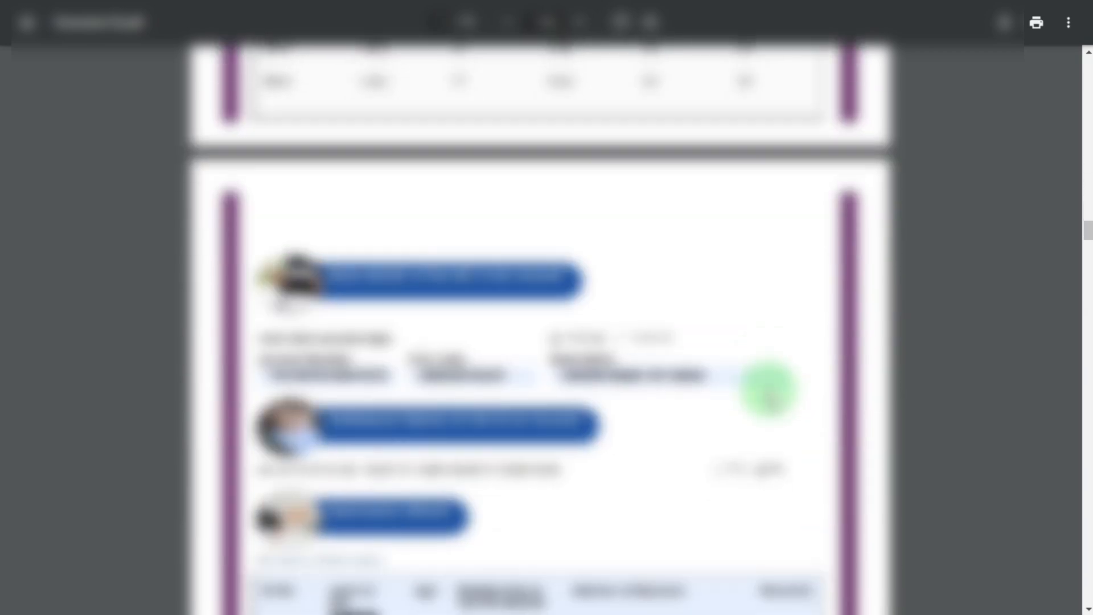
pyautogui.scroll(-4, 770, 392)
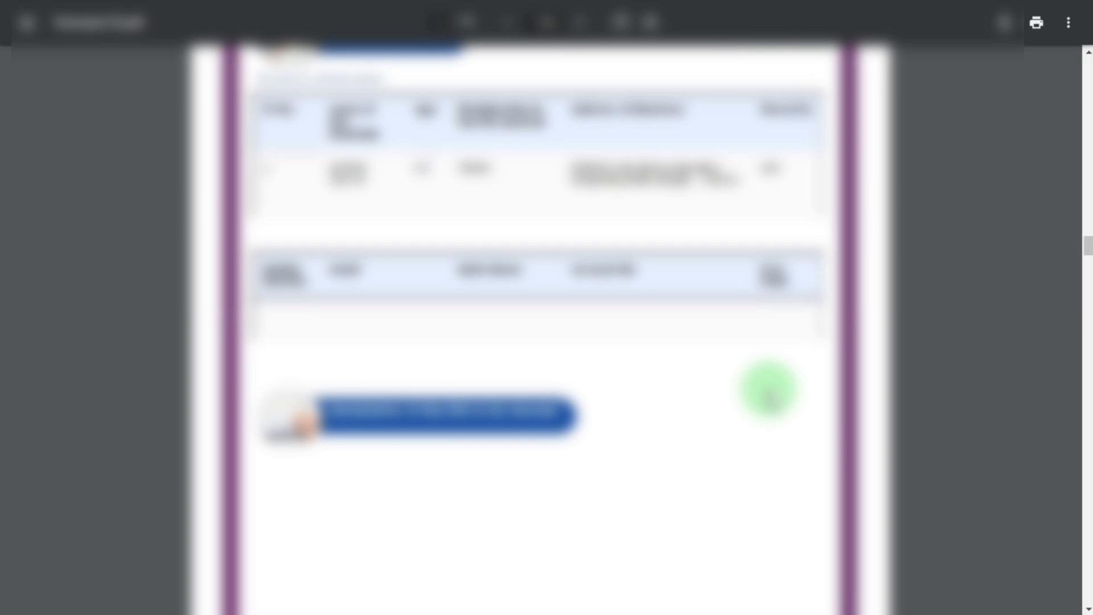
pyautogui.scroll(-20, 770, 393)
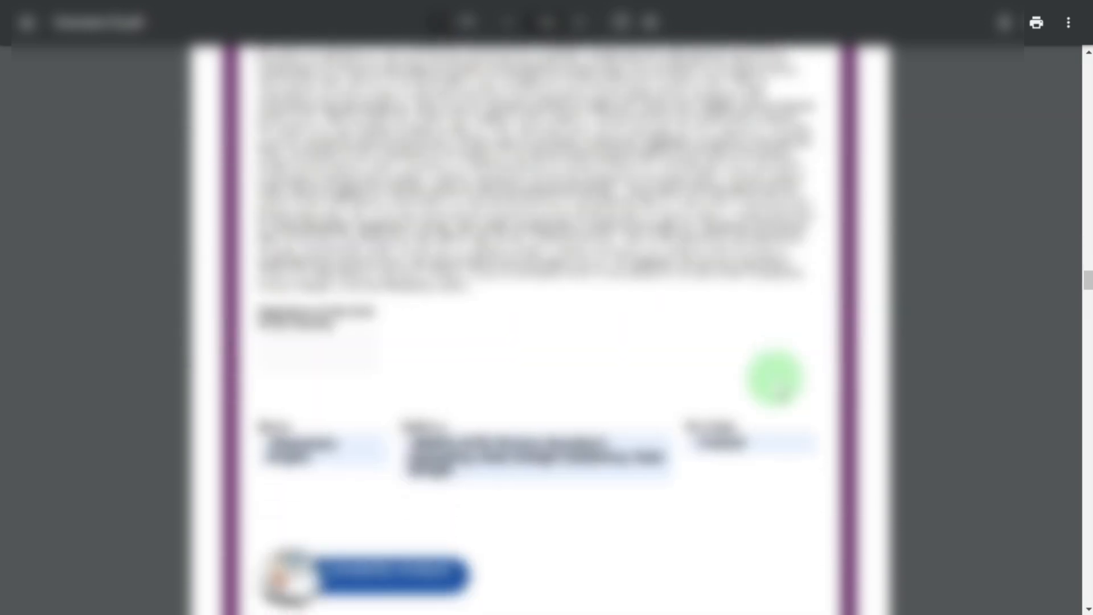
pyautogui.scroll(-4, 775, 377)
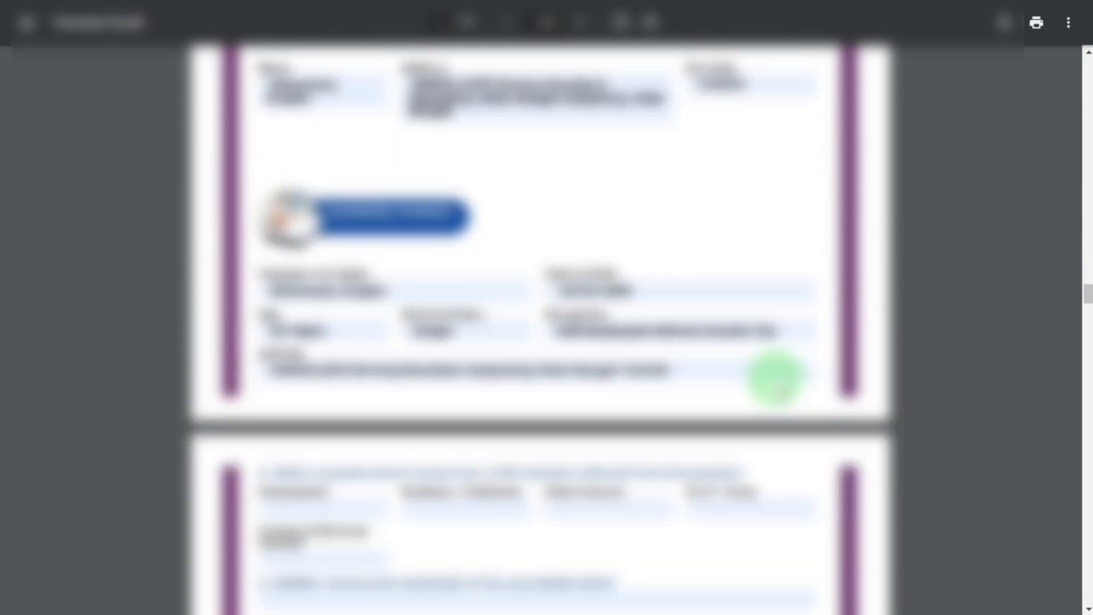
pyautogui.scroll(-10, 777, 380)
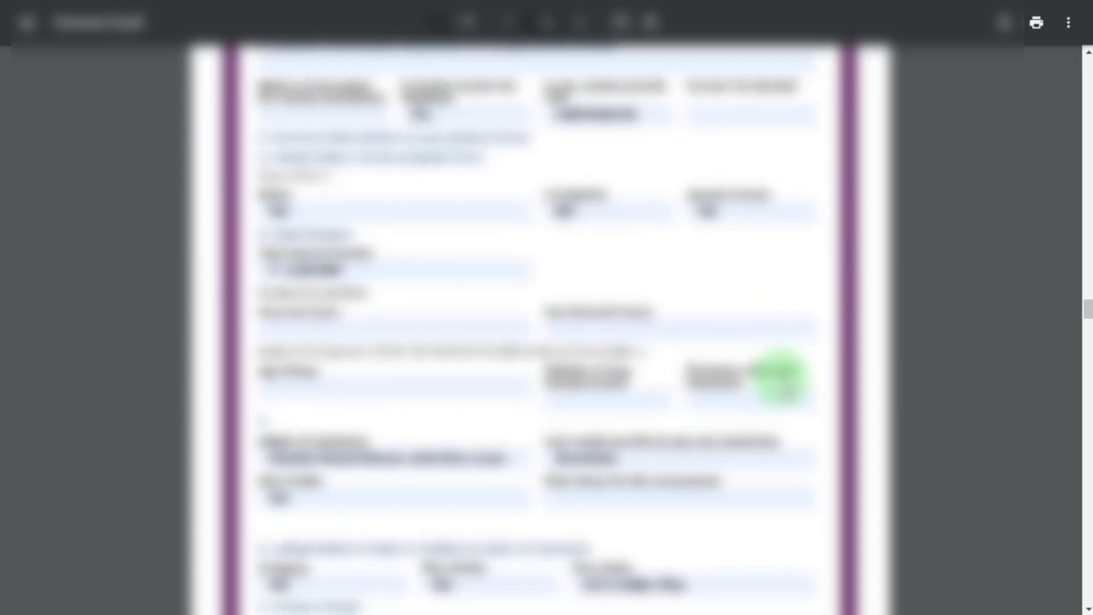
pyautogui.scroll(-5, 786, 385)
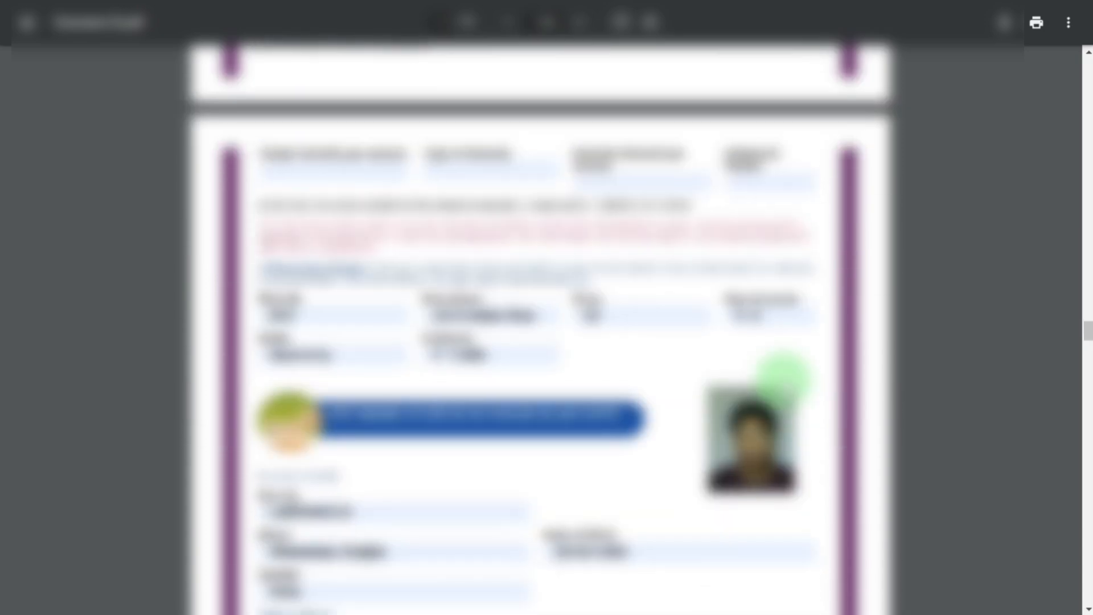
pyautogui.scroll(-4, 785, 377)
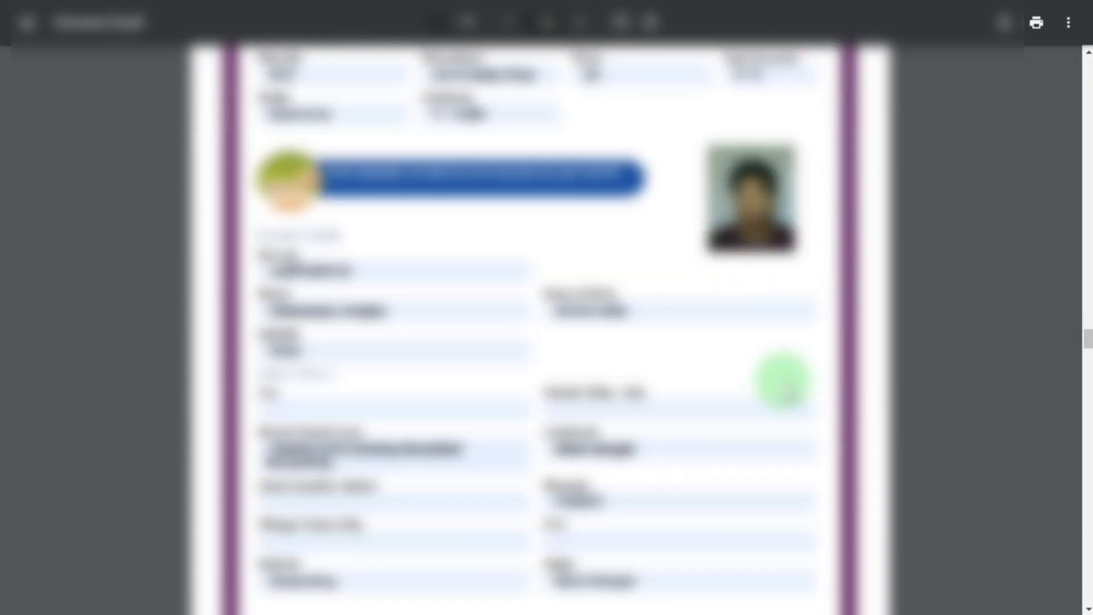
pyautogui.scroll(-4, 785, 380)
pyautogui.scroll(-3, 784, 381)
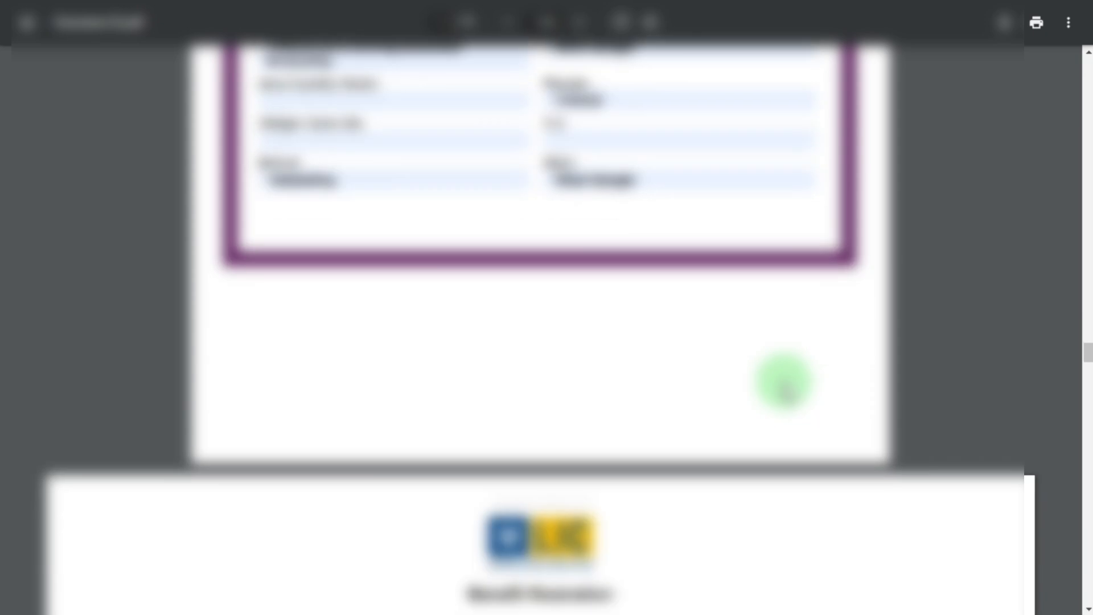
pyautogui.scroll(-8, 785, 380)
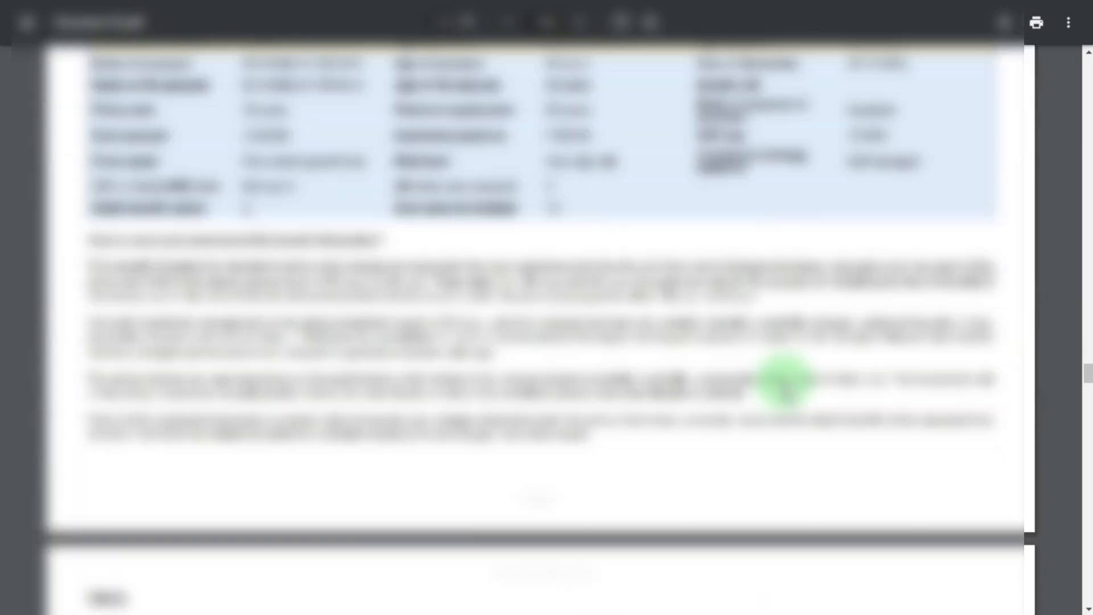
pyautogui.scroll(-4, 785, 380)
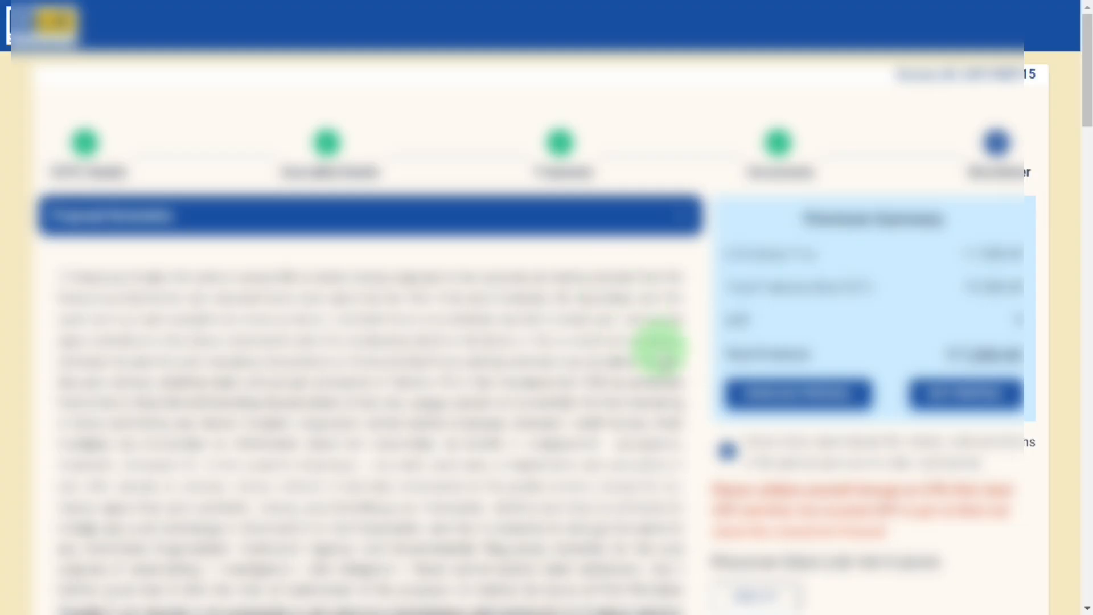
# - Verify the proposer by OTP and proceed to payment with Paytm selected
pyautogui.scroll(-3, 708, 433)
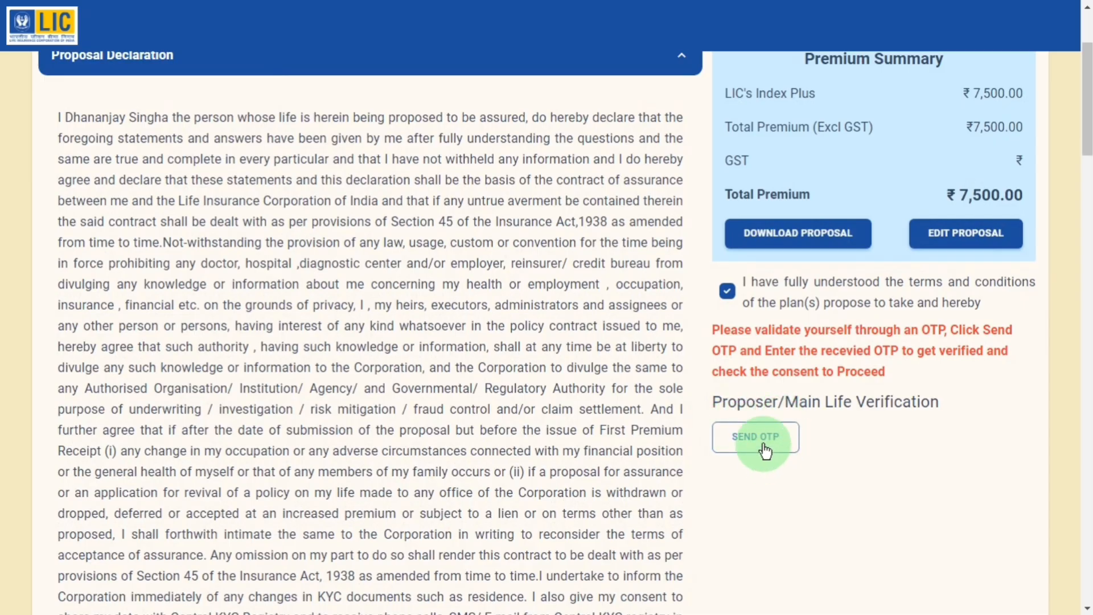
pyautogui.click(763, 450)
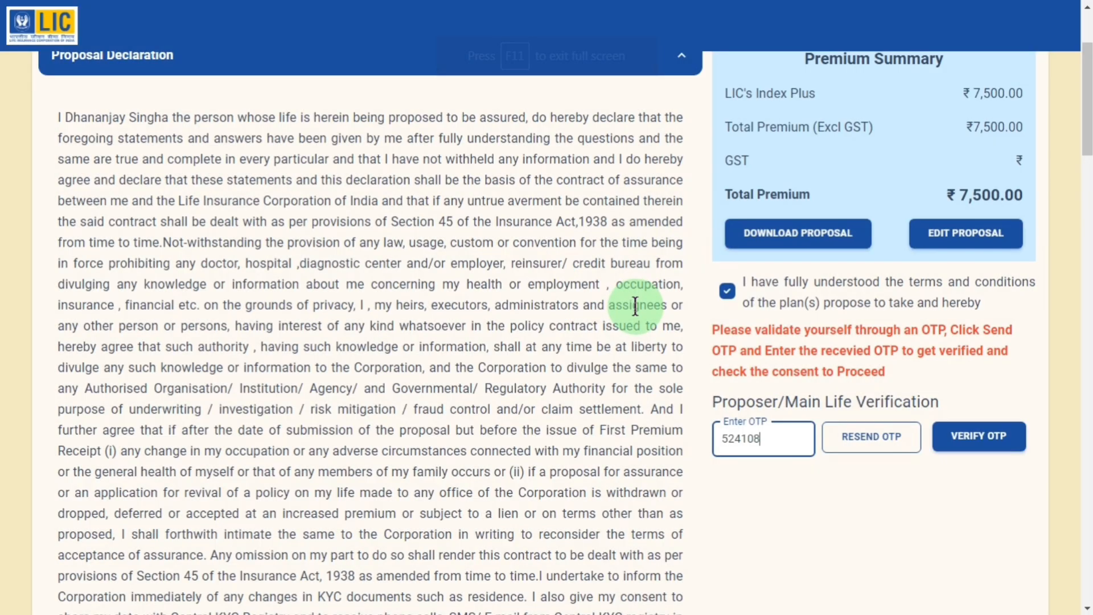
pyautogui.click(1000, 439)
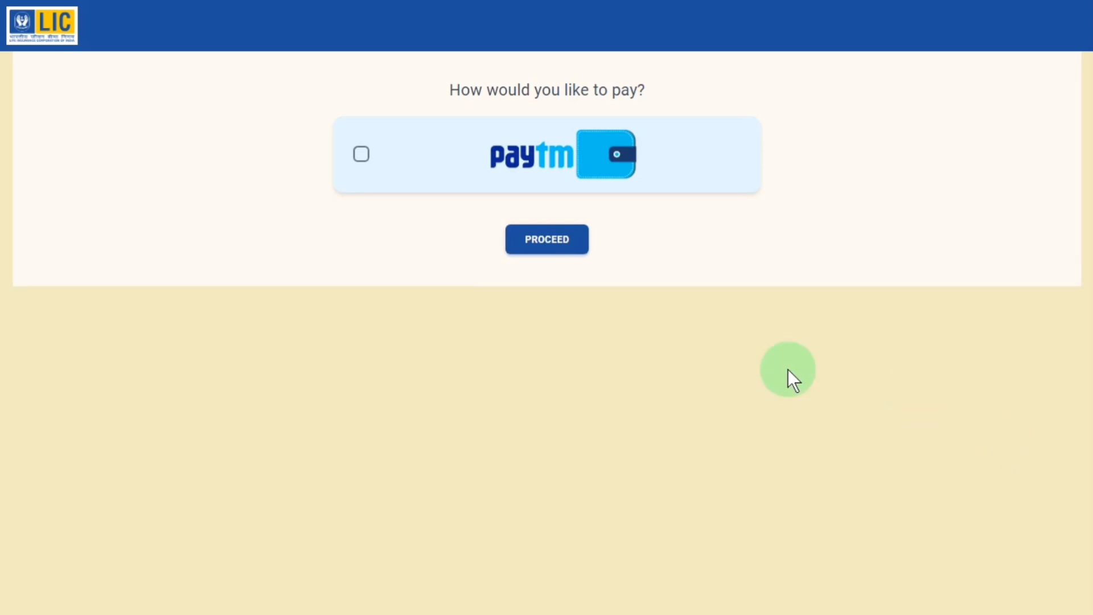
pyautogui.click(365, 165)
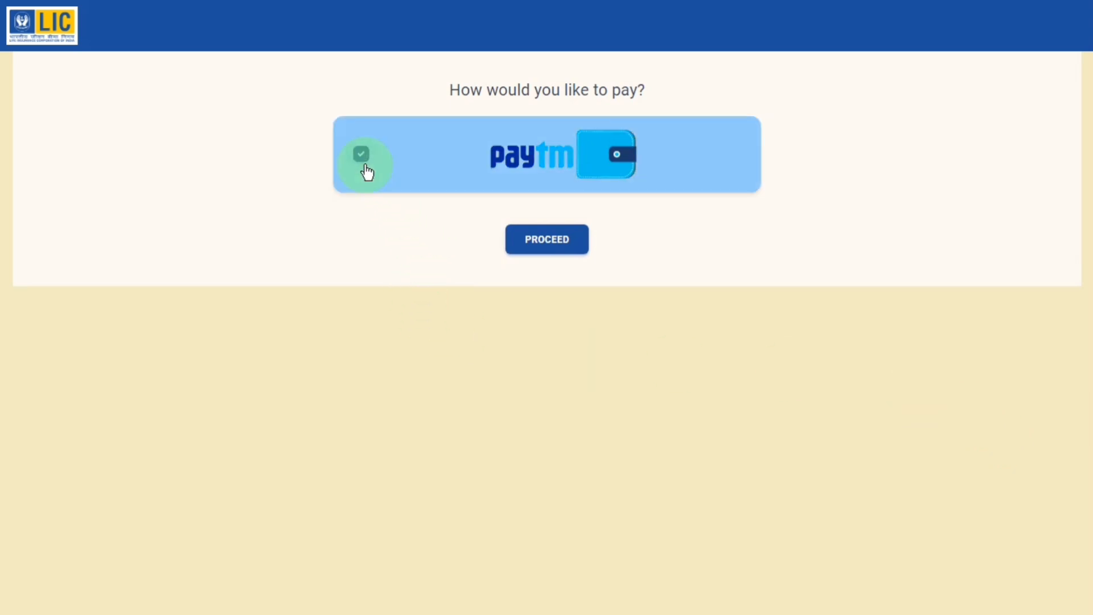
pyautogui.click(566, 249)
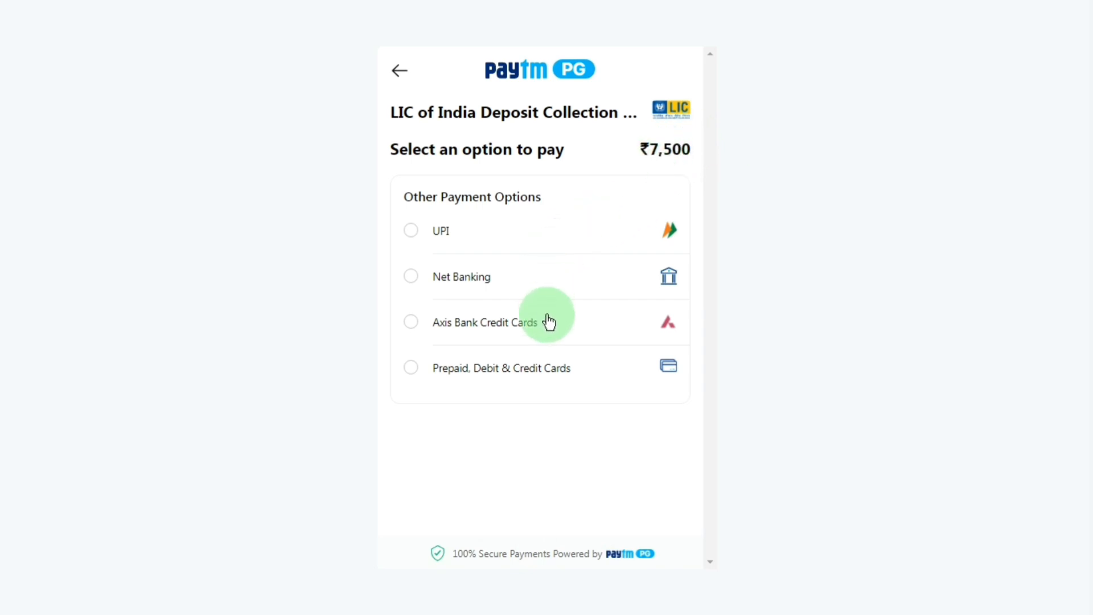
# - Pay the ₹7,500 premium by UPI using the payer's verified mobile UPI number
pyautogui.click(505, 246)
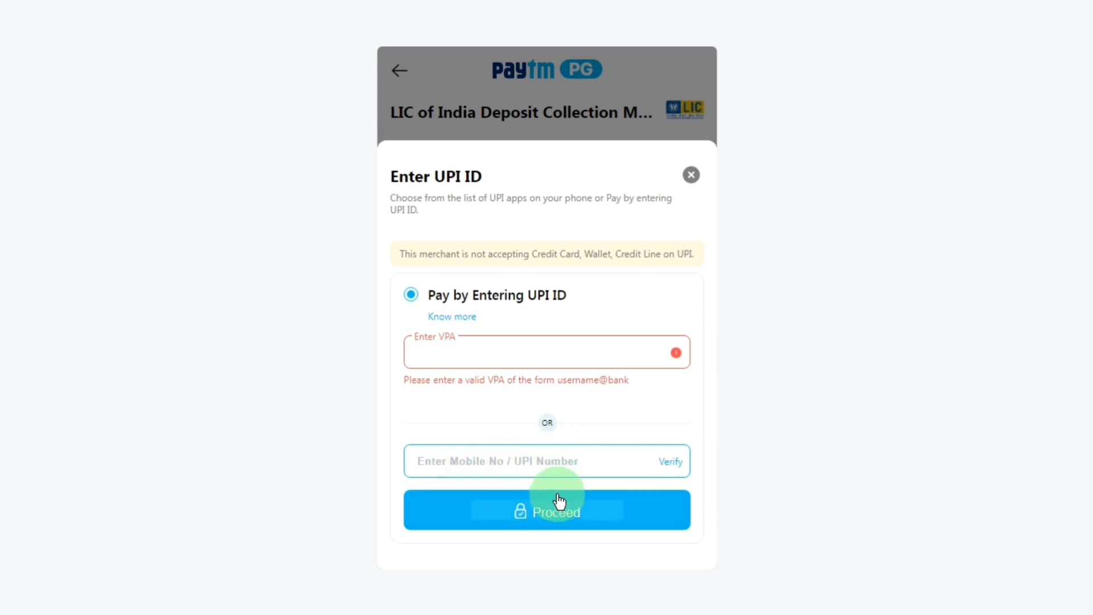
pyautogui.click(601, 365)
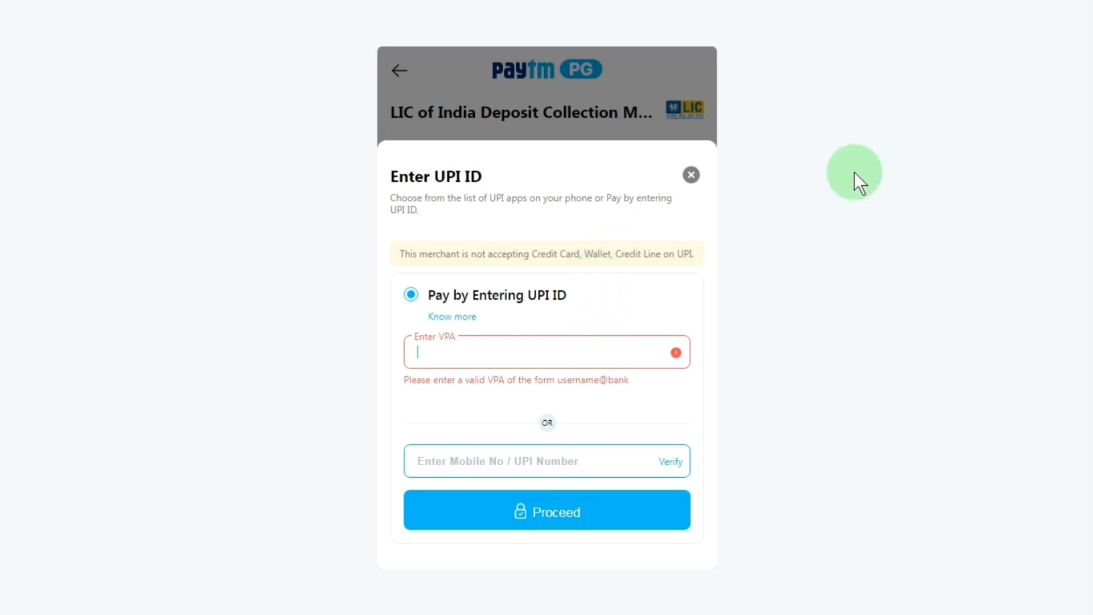
pyautogui.click(467, 455)
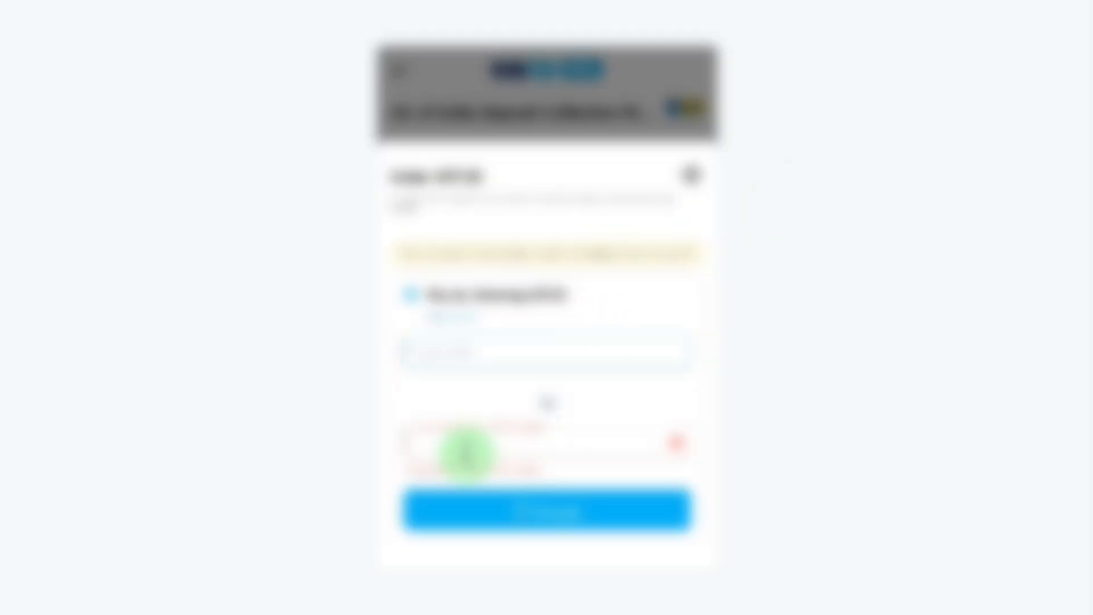
pyautogui.write('98765210')
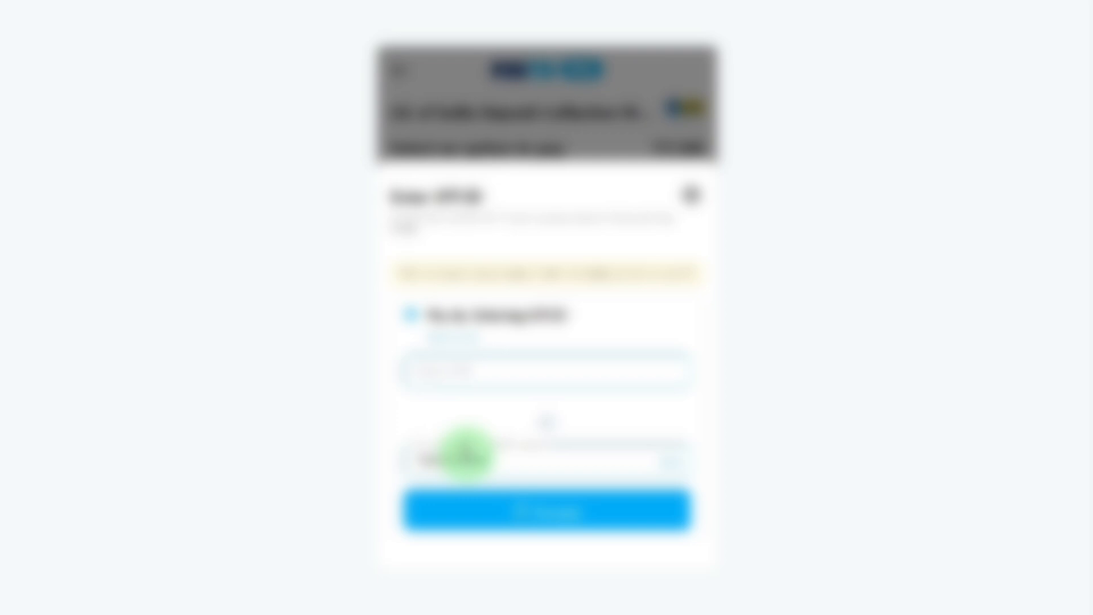
pyautogui.click(677, 467)
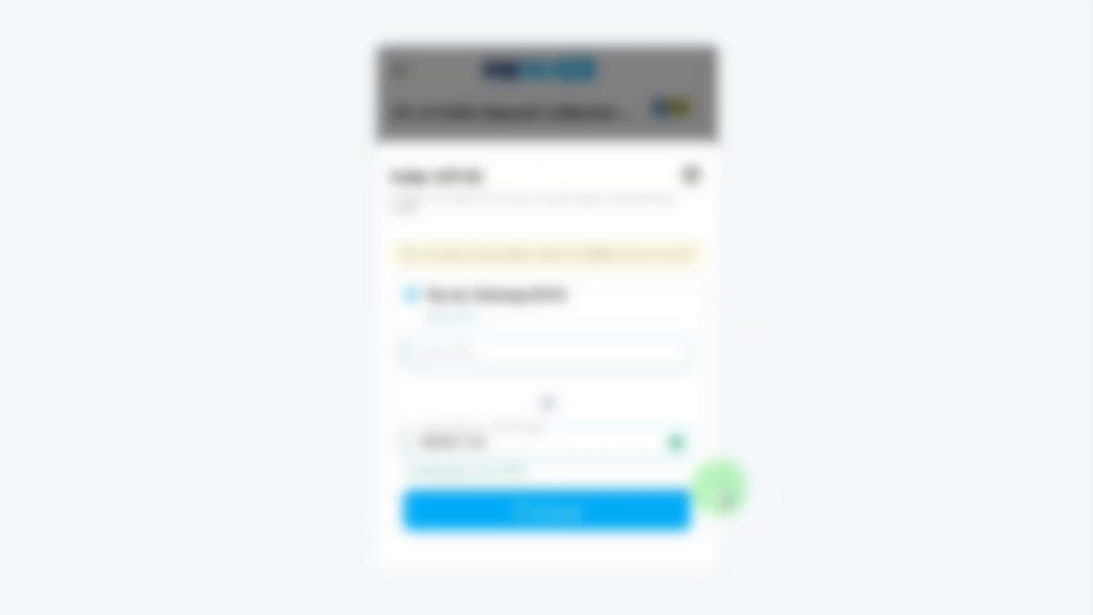
pyautogui.click(589, 521)
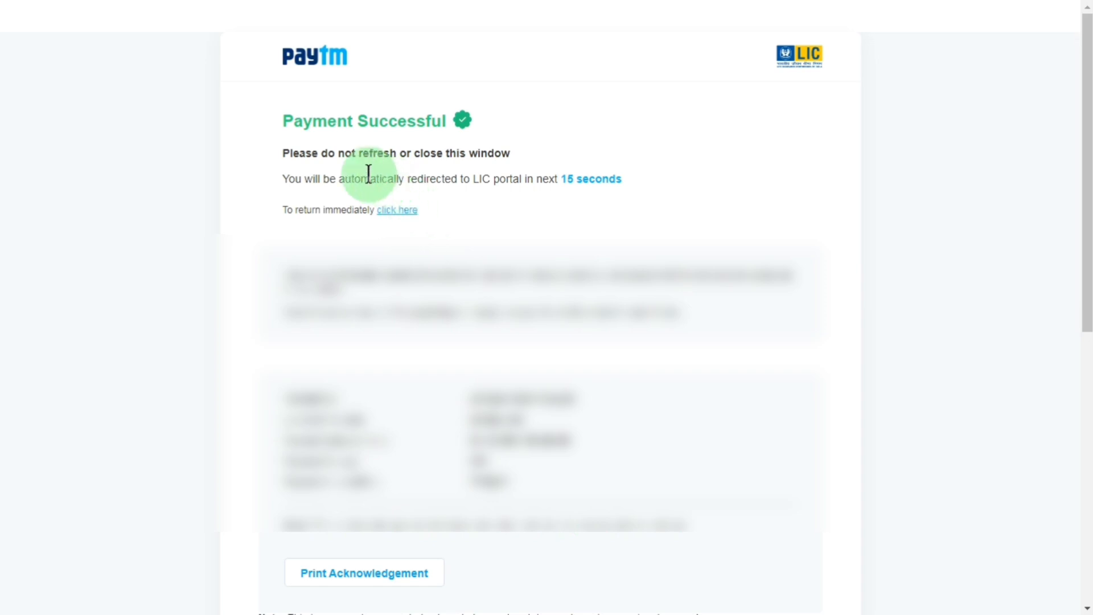
# - Go back from Paytm's success page to LIC's payment and proposal-registered confirmation
pyautogui.click(396, 210)
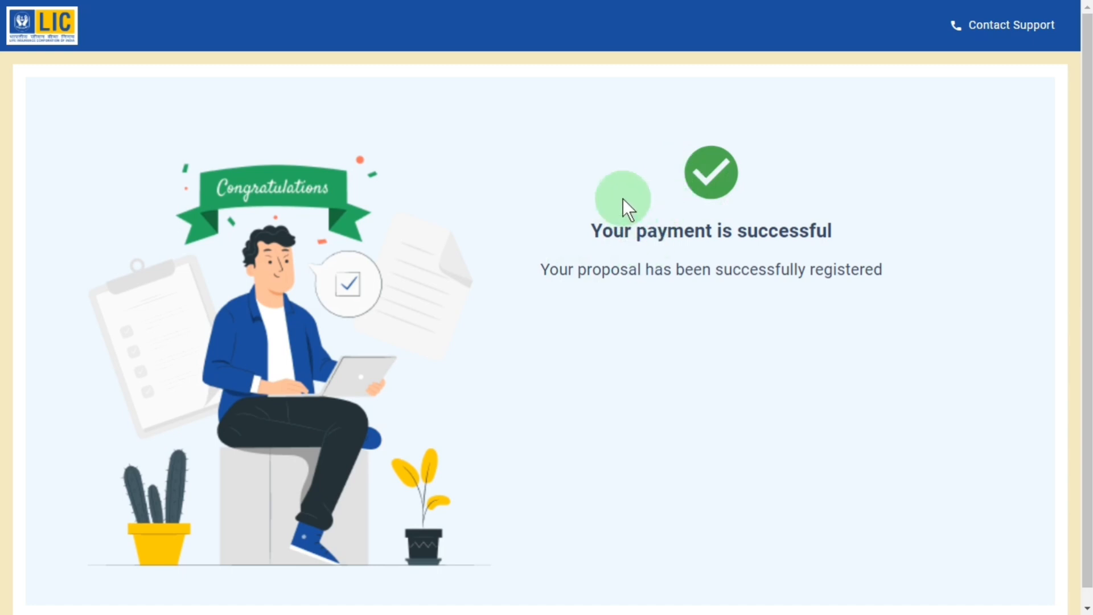
pyautogui.moveTo(593, 6)
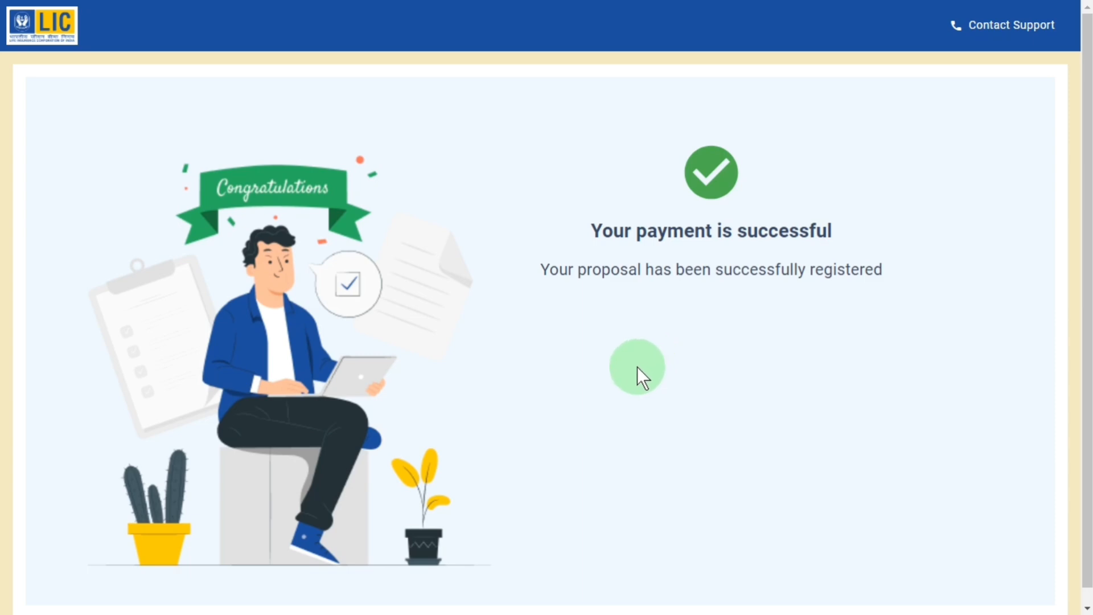
# - Leave full screen, pass the reCAPTCHA, log in as agent, and open the Agent Dashboard
pyautogui.click(541, 49)
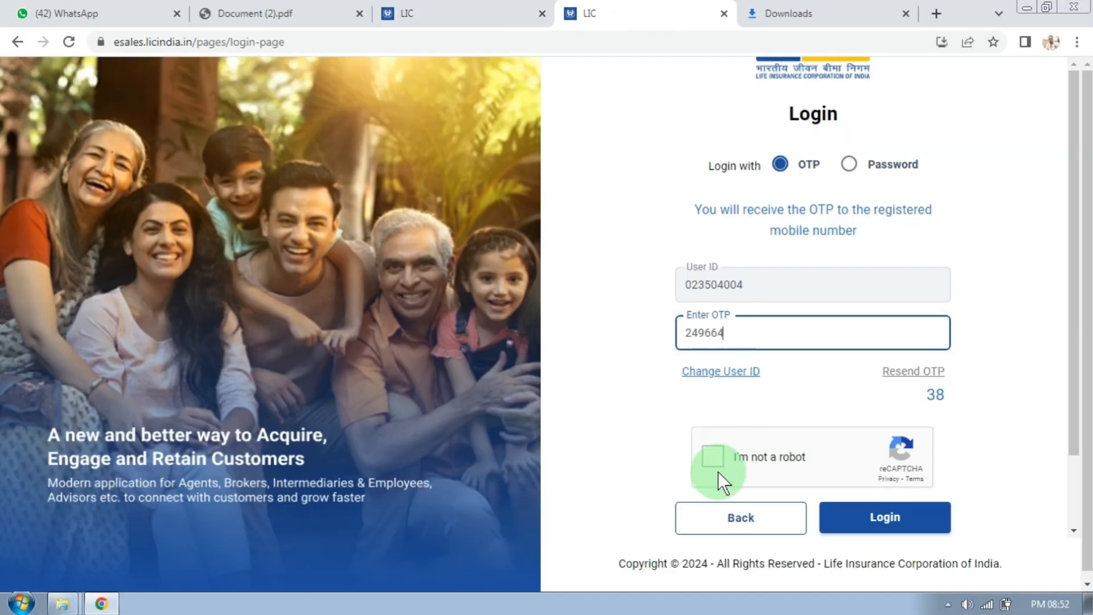
pyautogui.click(719, 462)
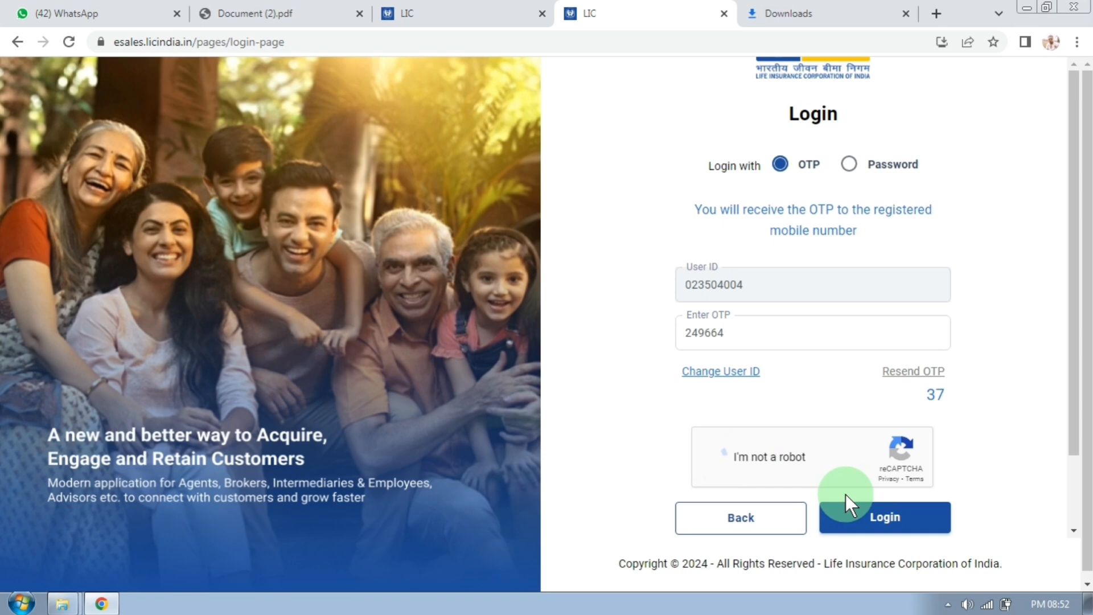
pyautogui.click(907, 526)
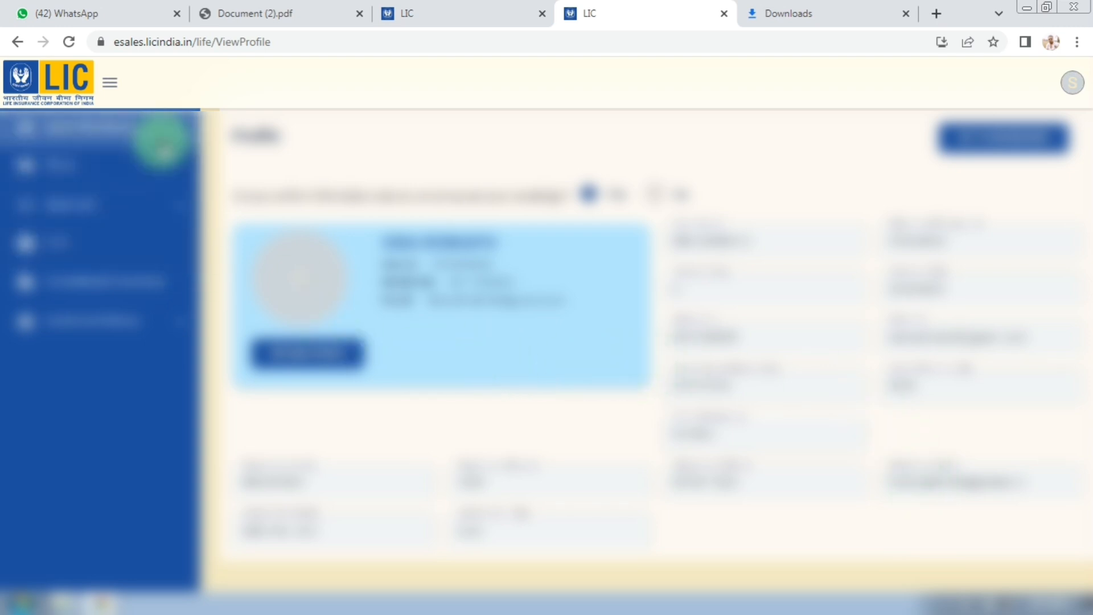
pyautogui.click(162, 141)
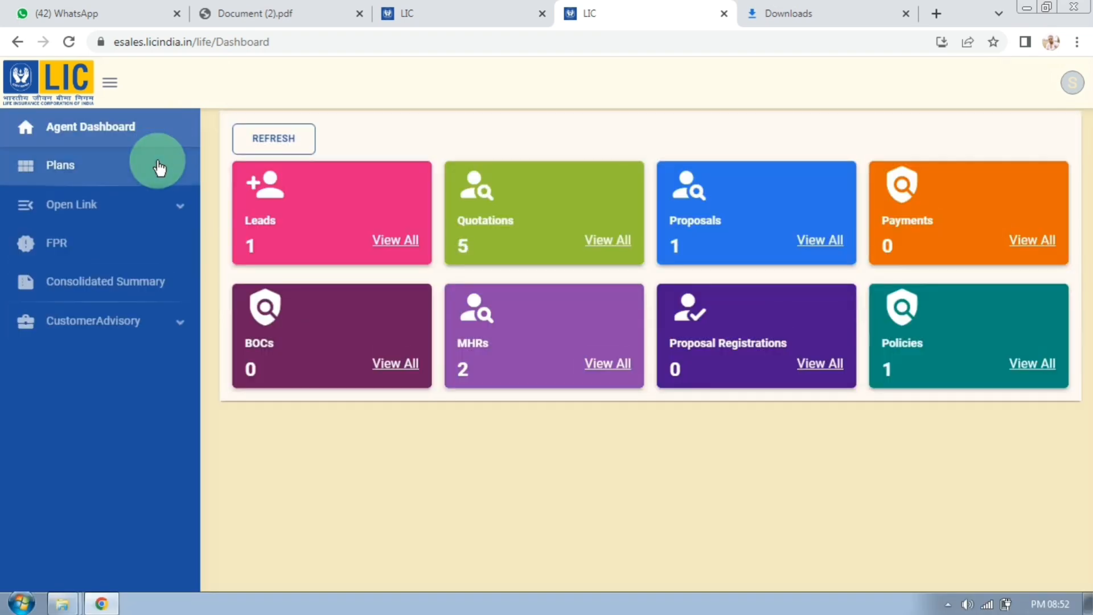
# - Show all MHRs and scroll the table right and back across its columns
pyautogui.click(620, 369)
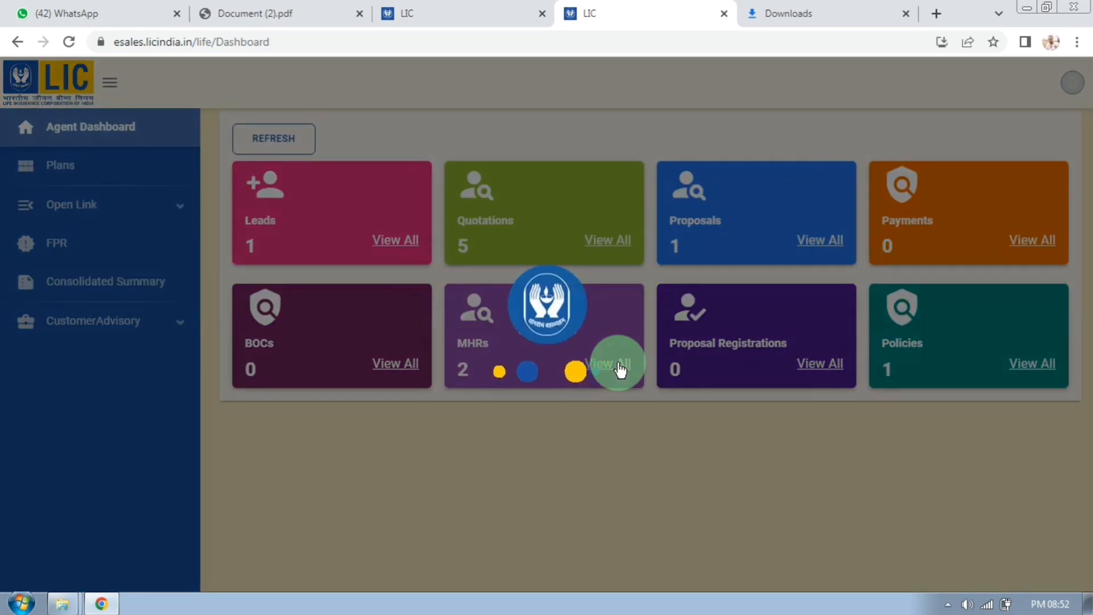
pyautogui.scroll(-3, 587, 414)
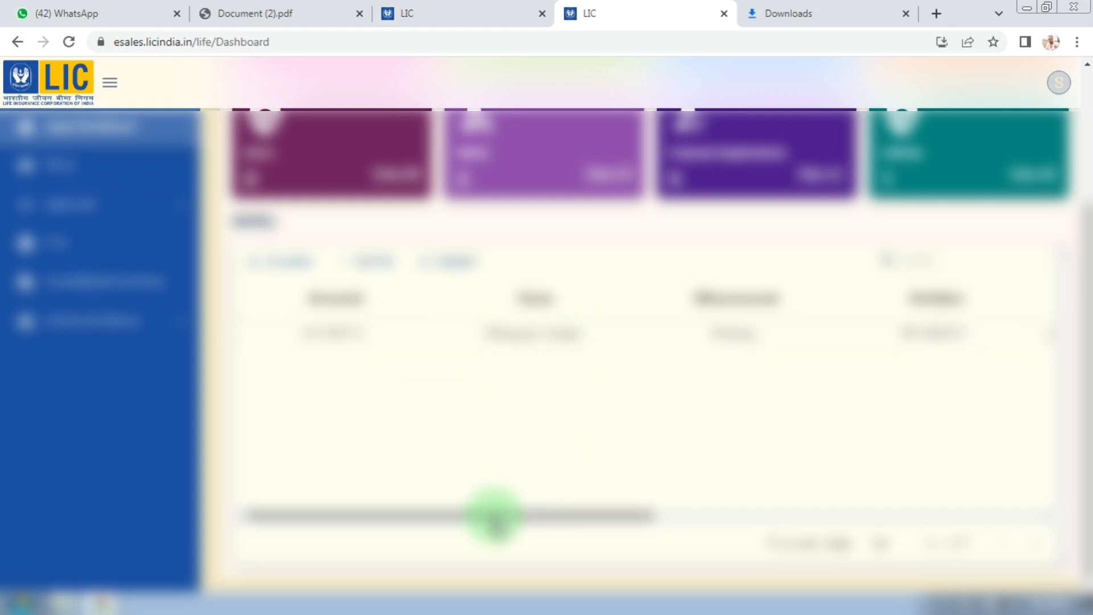
pyautogui.moveTo(493, 516); pyautogui.dragTo(976, 507)
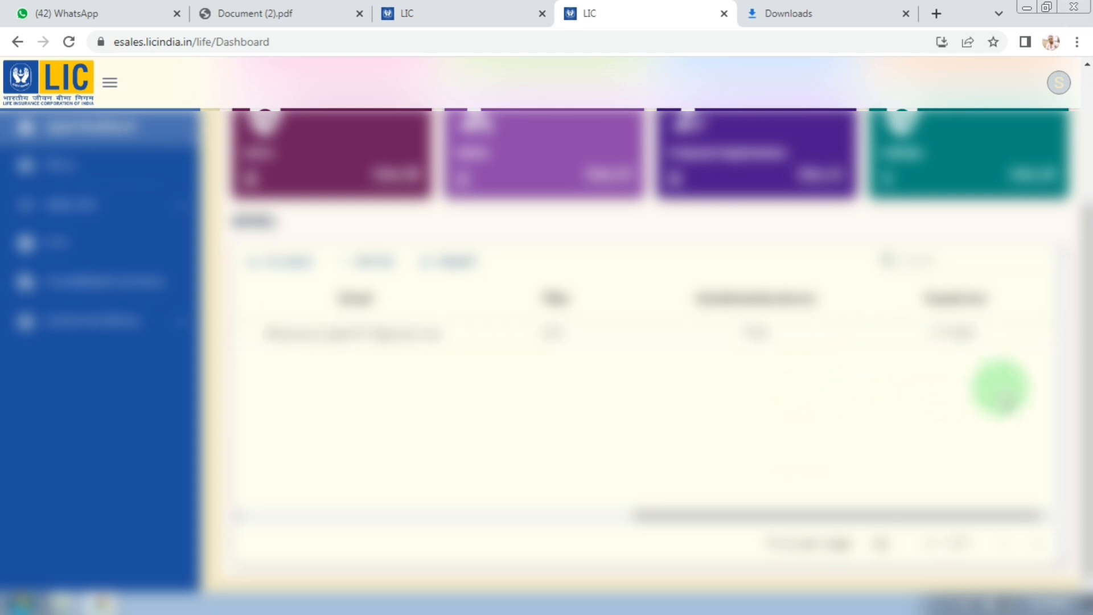
pyautogui.moveTo(785, 515); pyautogui.dragTo(364, 535)
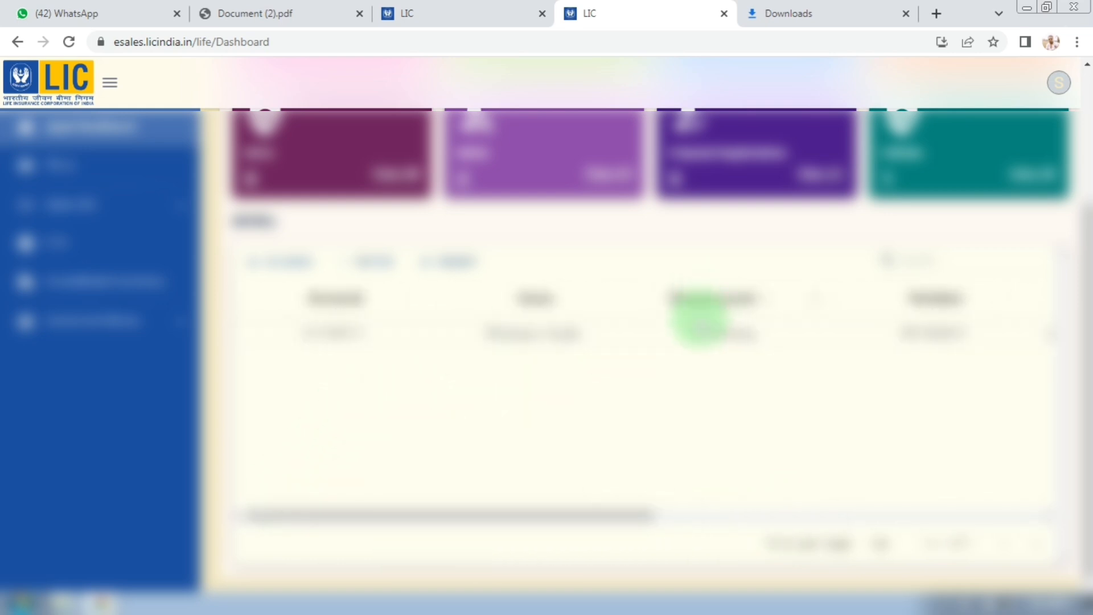
# - Scan the MHRs table again, then go to the FPR page from the sidebar
pyautogui.scroll(2, 598, 393)
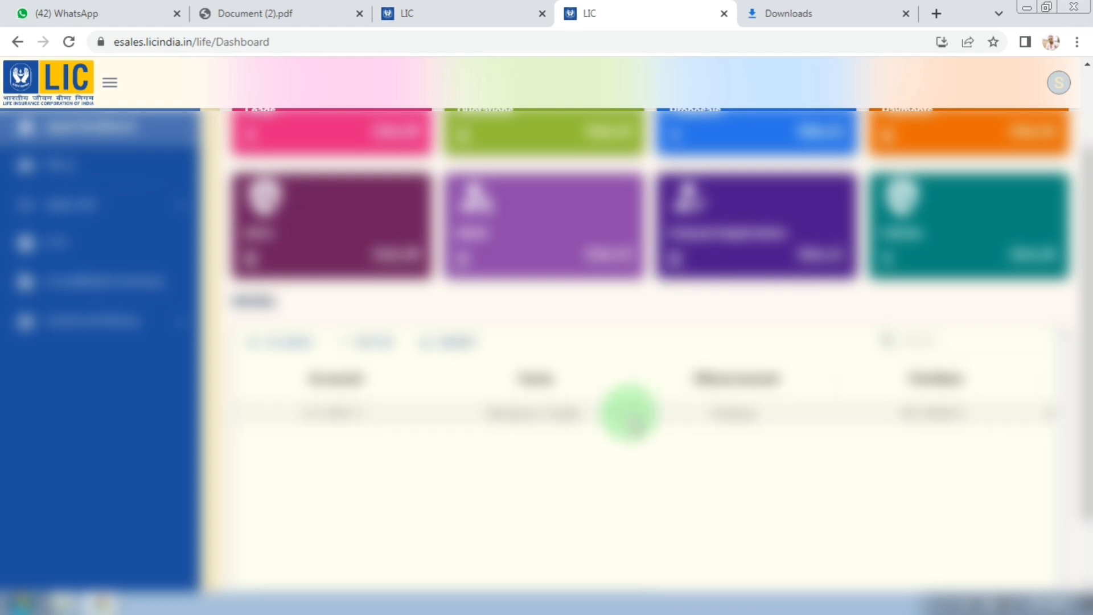
pyautogui.scroll(-2, 473, 529)
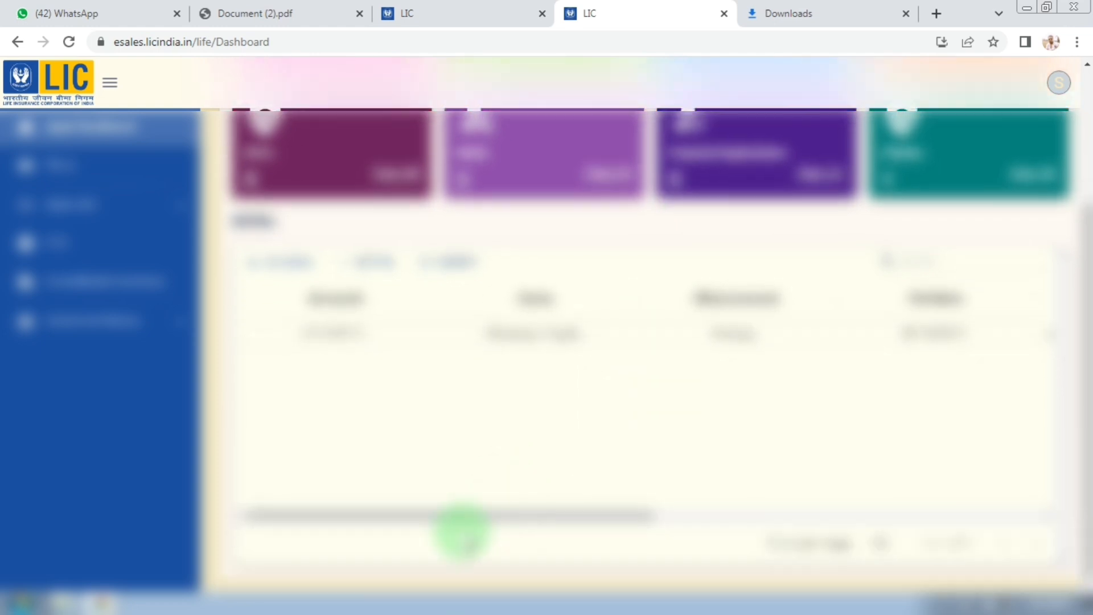
pyautogui.moveTo(463, 518); pyautogui.dragTo(976, 490)
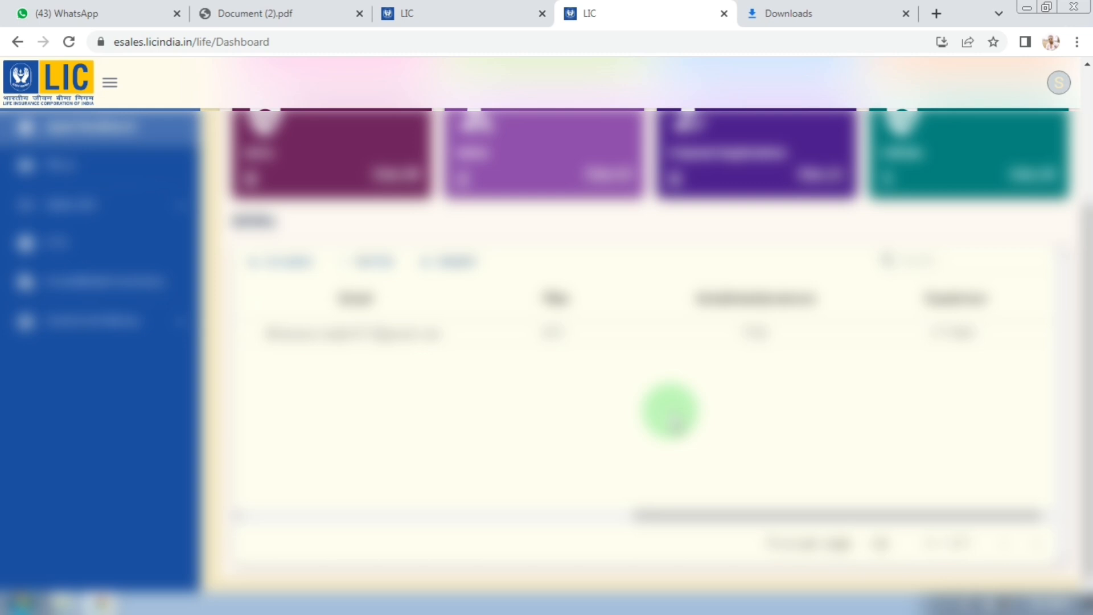
pyautogui.scroll(3, 673, 407)
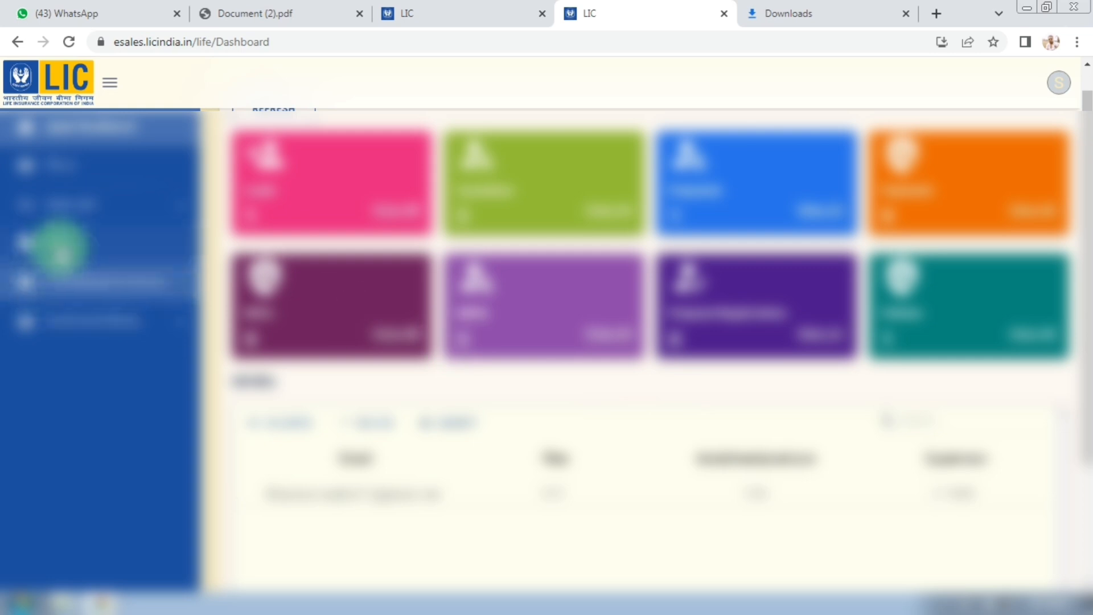
pyautogui.click(69, 243)
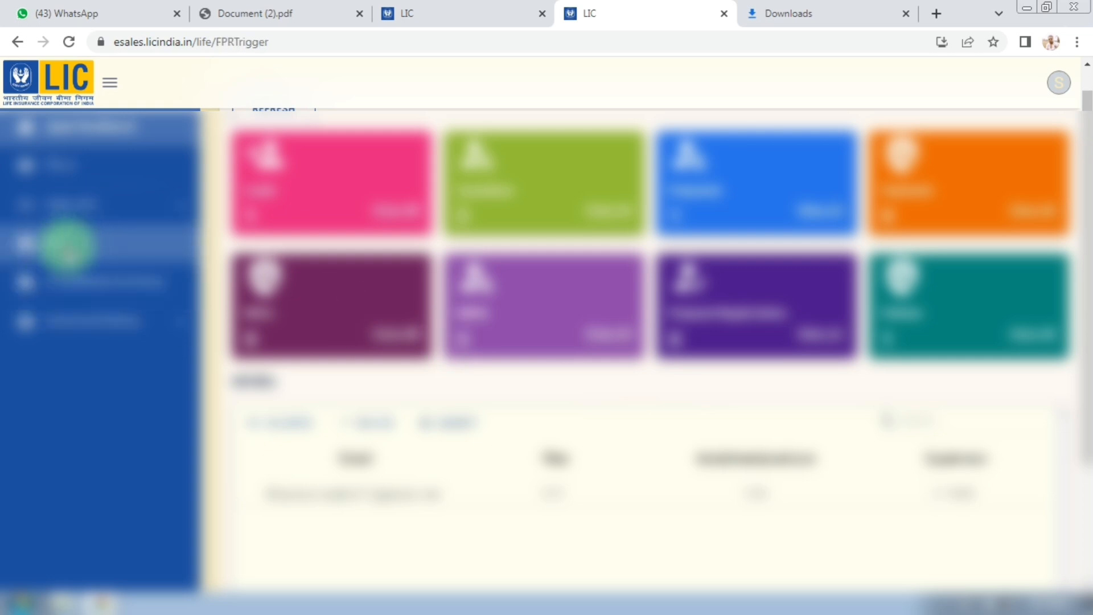